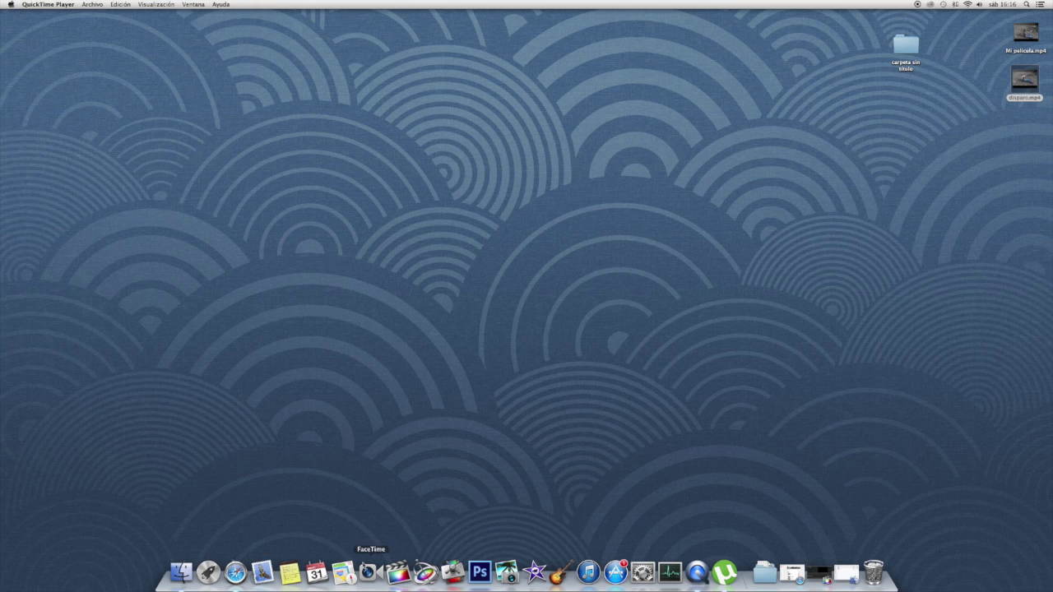
left_click(181, 573)
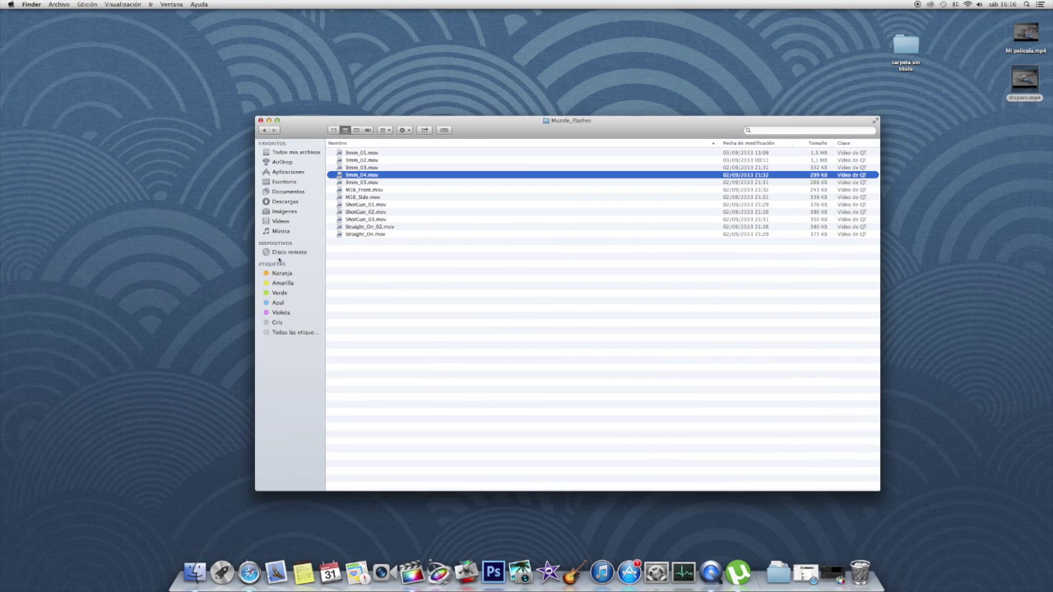
left_click(282, 222)
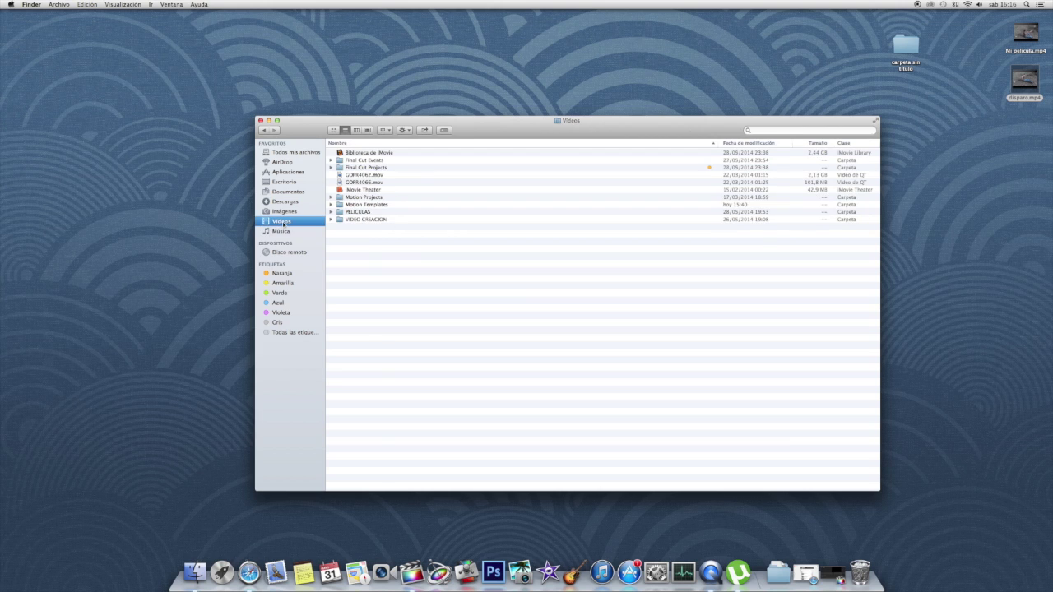
double_click(357, 219)
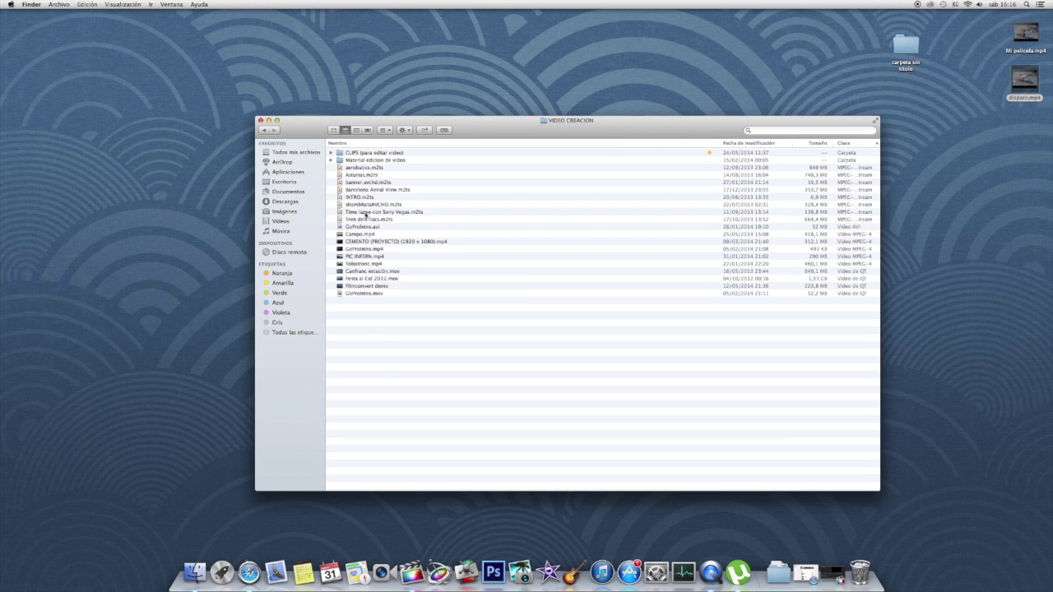
double_click(365, 161)
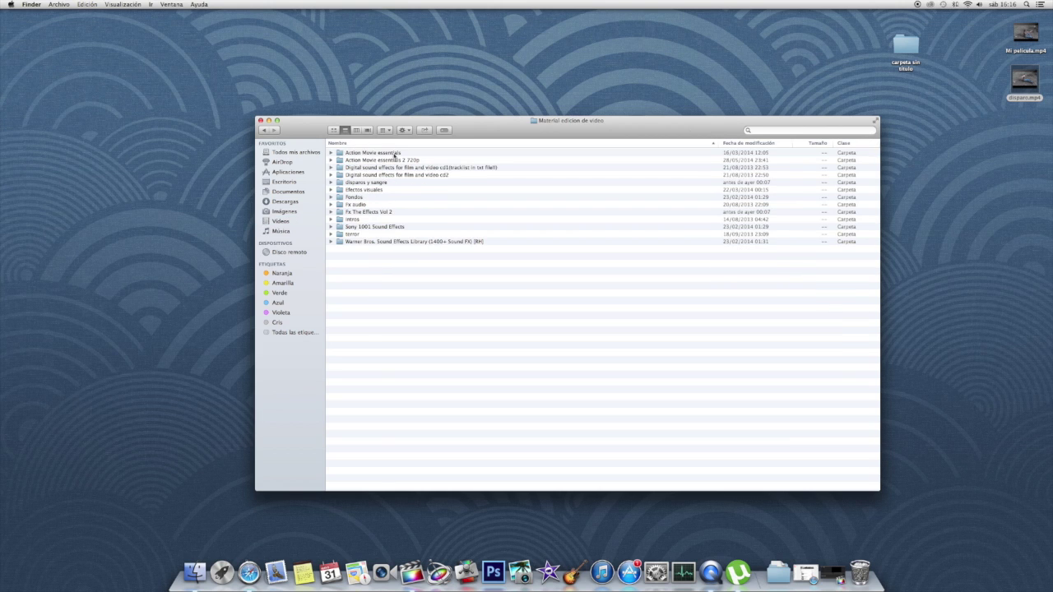
double_click(390, 154)
double_click(364, 154)
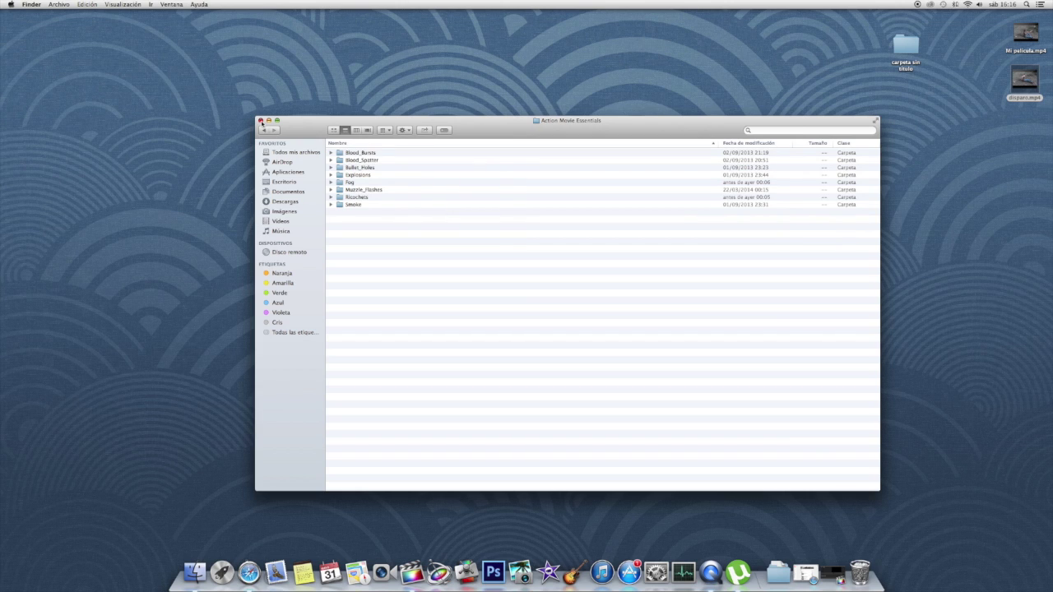
left_click(261, 120)
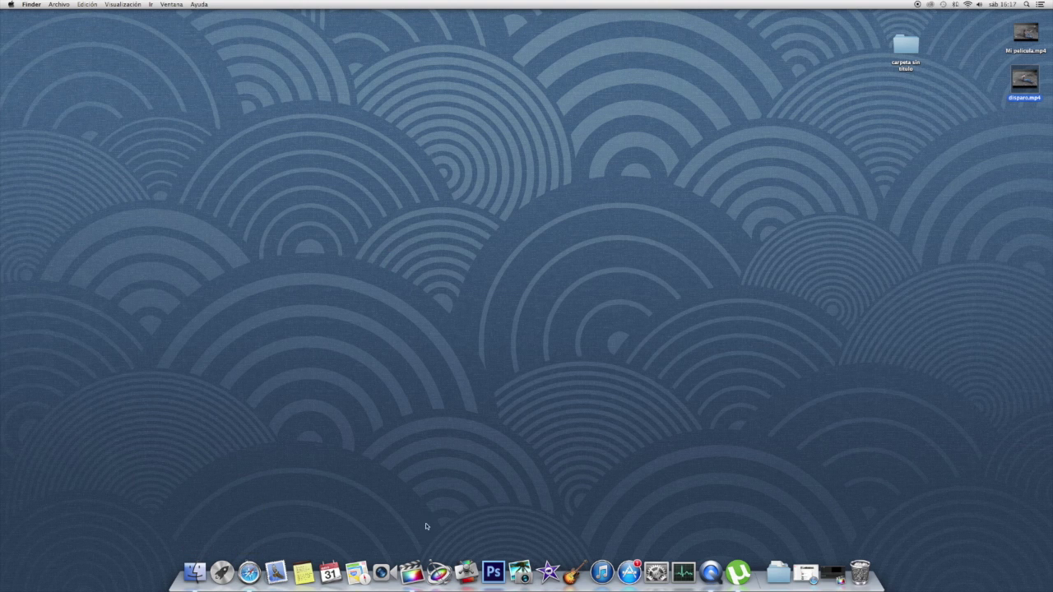
left_click(416, 571)
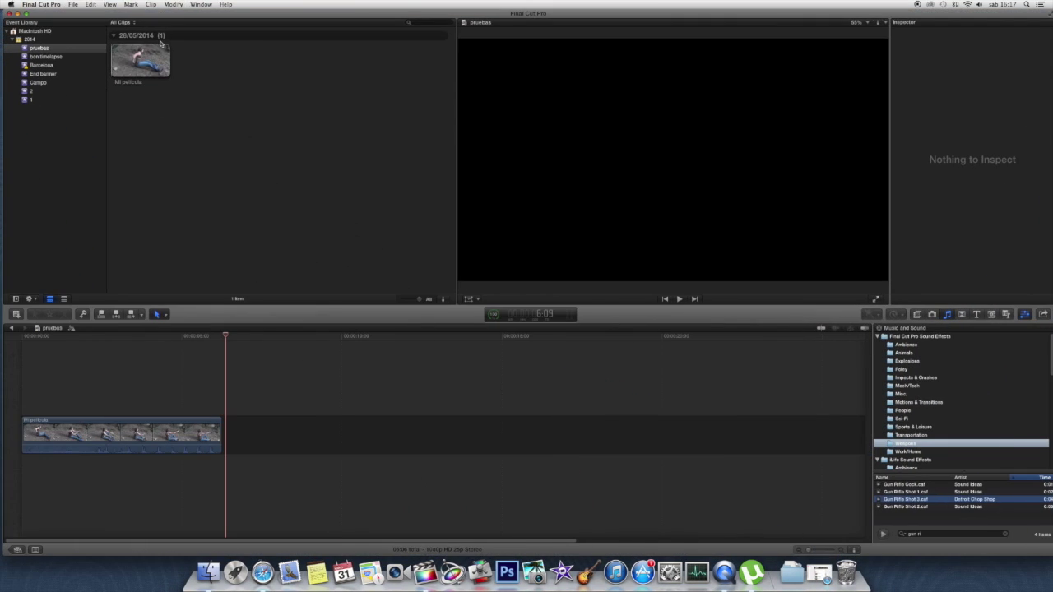
- Preview part of the Mi pelicula shooting footage, then deselect the clip and open the File menu
left_click(122, 397)
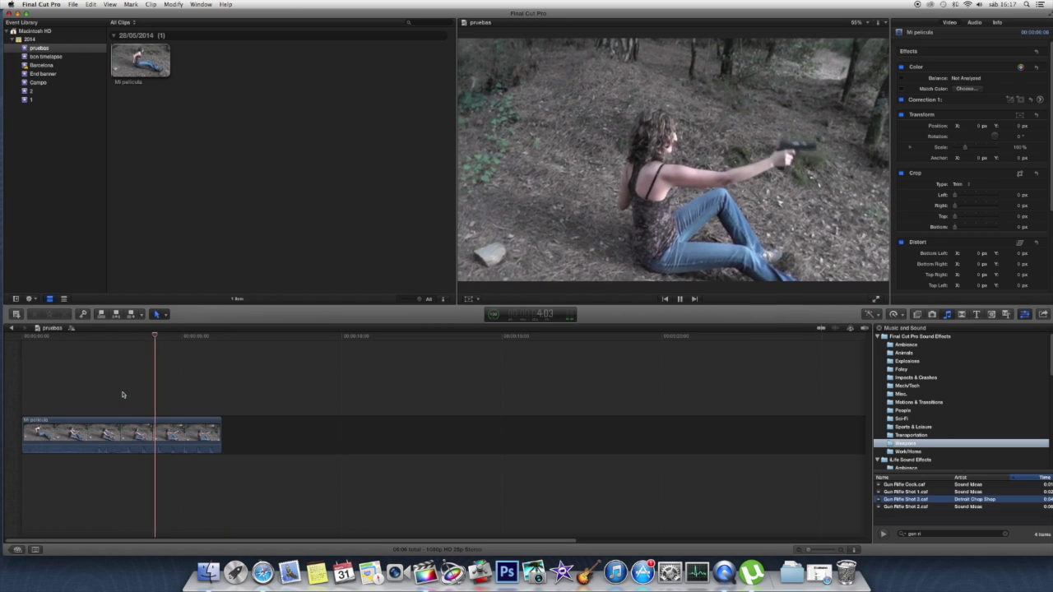
key("space")
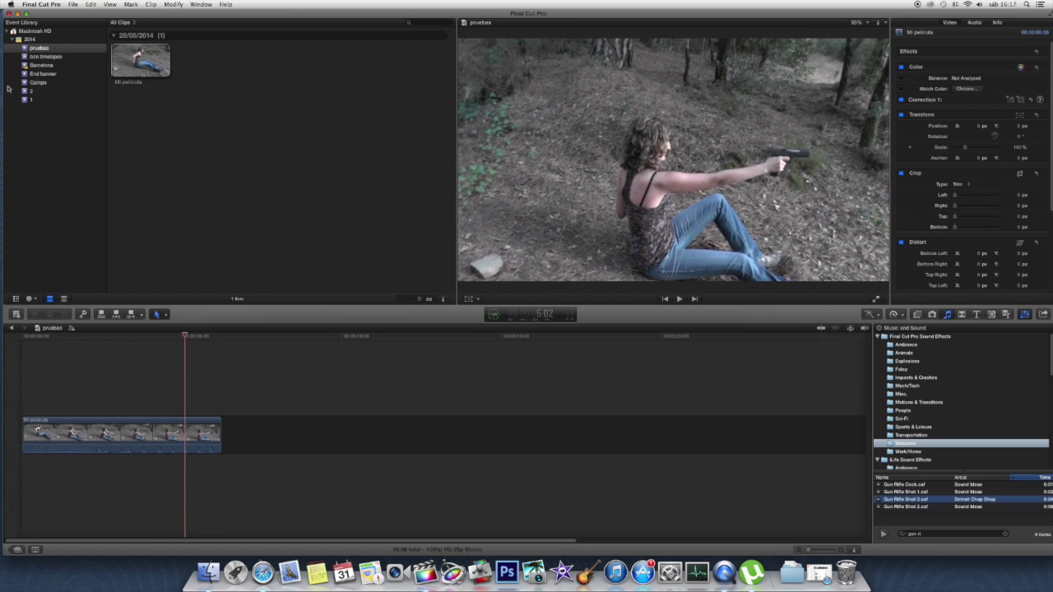
left_click(192, 121)
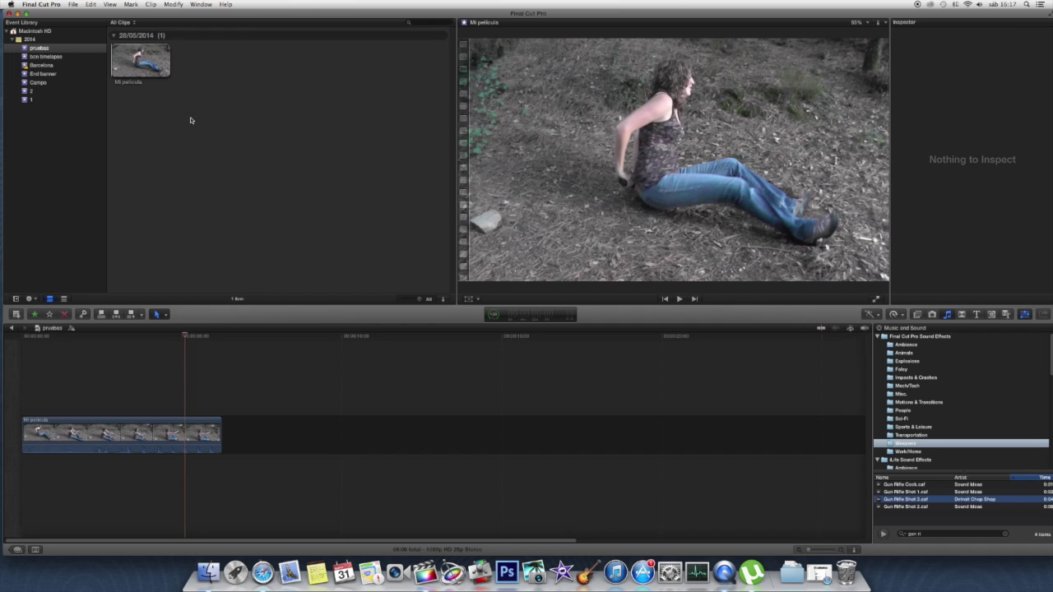
left_click(72, 4)
- Import 9mm_01, 9mm_02, 9mm_04 and 9mm_05 from Muzzle_Flashes into the existing event
mouse_move(91, 86)
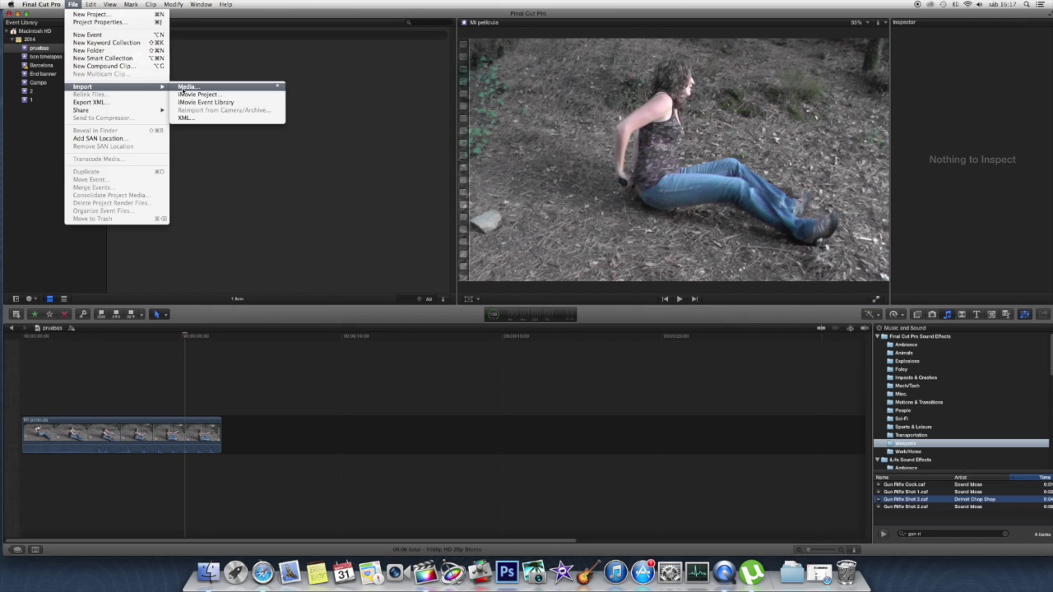
left_click(194, 103)
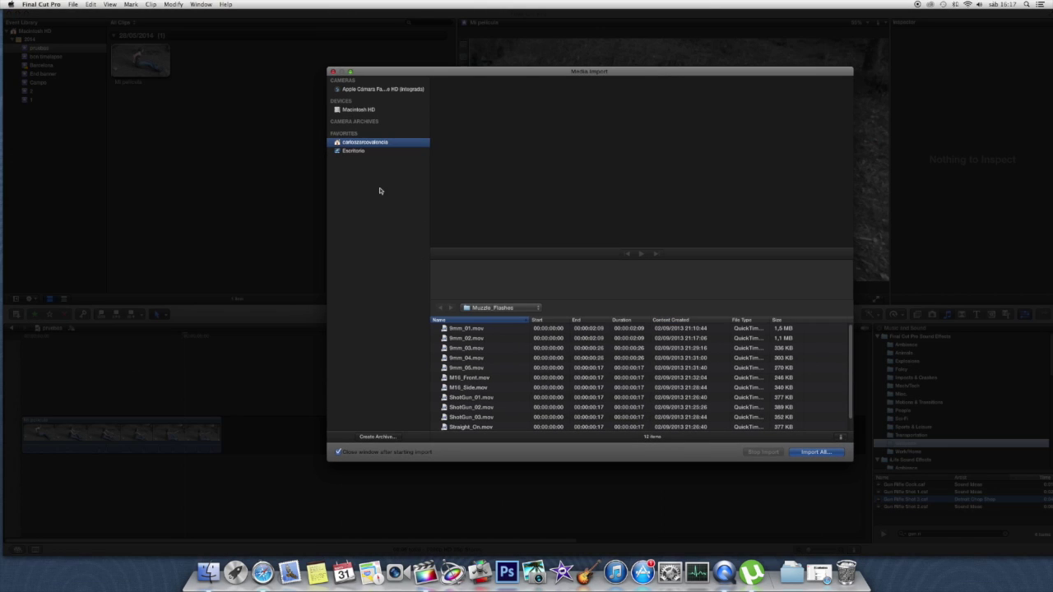
left_click(479, 330)
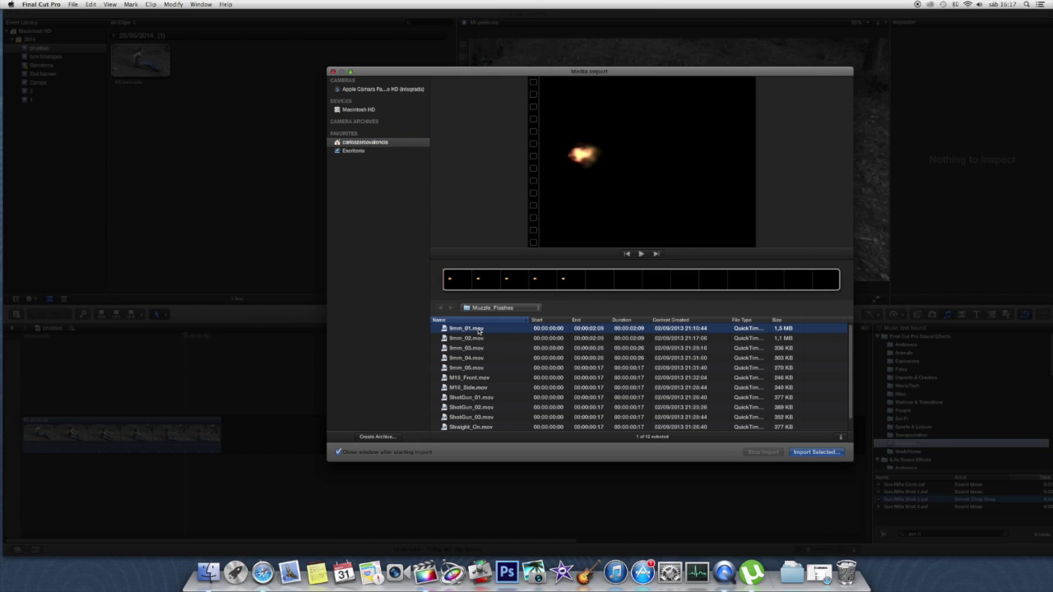
left_click(481, 338, "super")
left_click(481, 358, "super")
left_click(478, 368, "super")
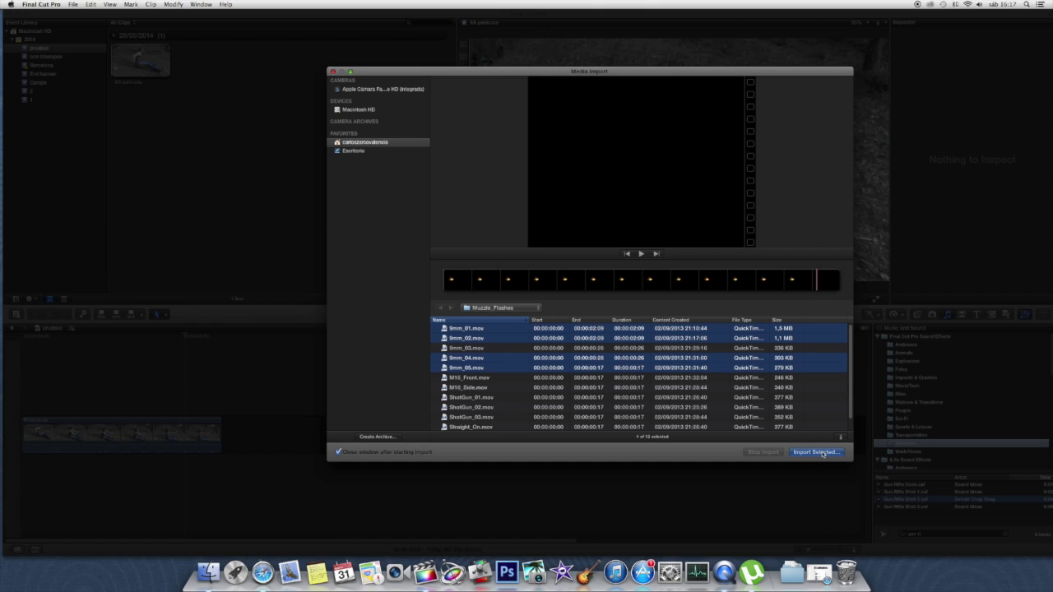
left_click(823, 452)
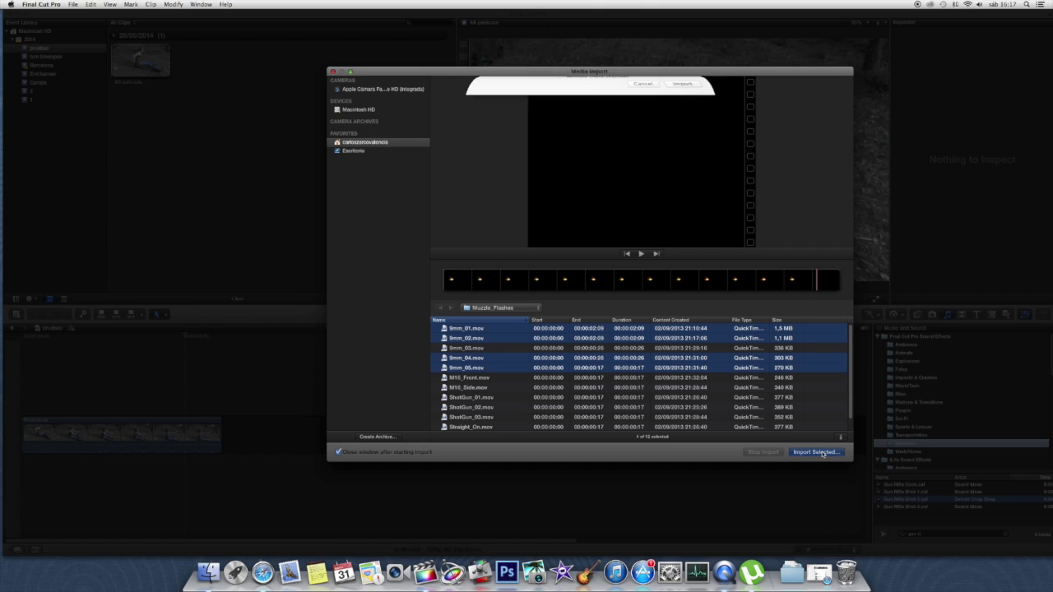
left_click(672, 274)
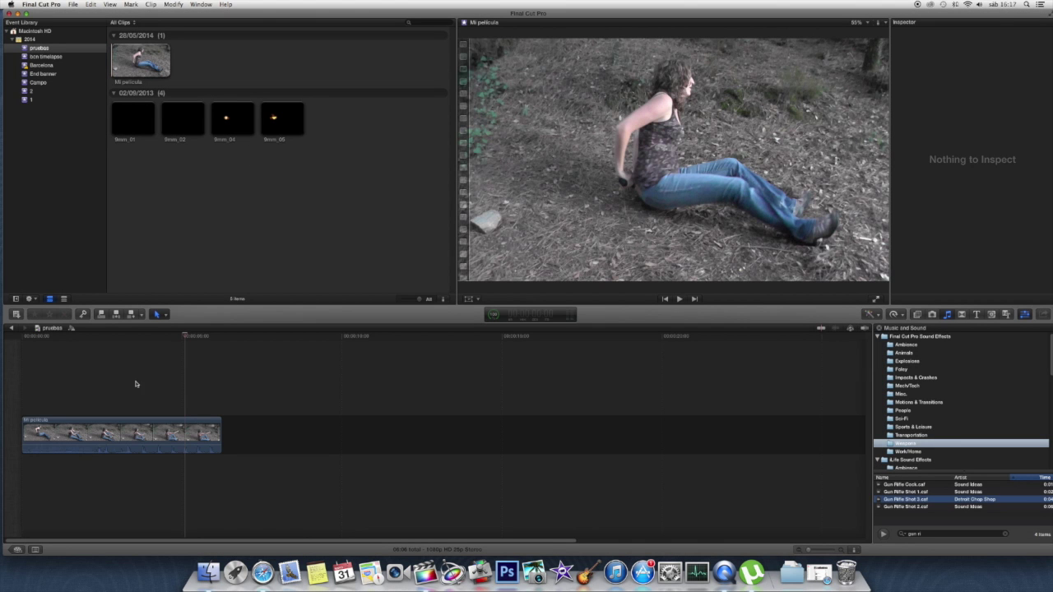
- Connect 9mm_01 above the footage at the first shot and trim its end shorter
left_click(106, 390)
key("space")
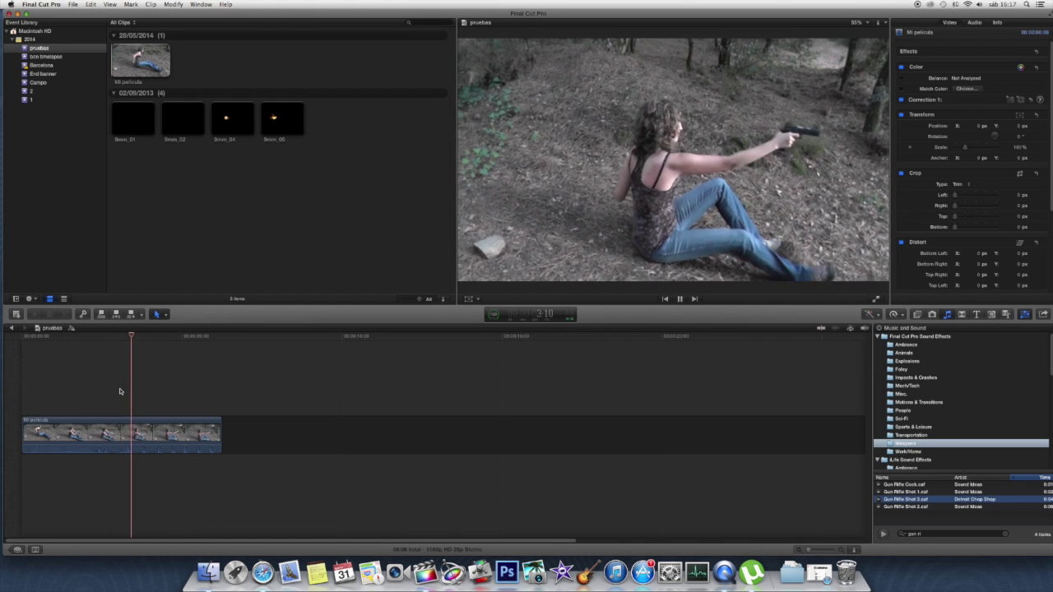
left_click(141, 124)
left_click(138, 431)
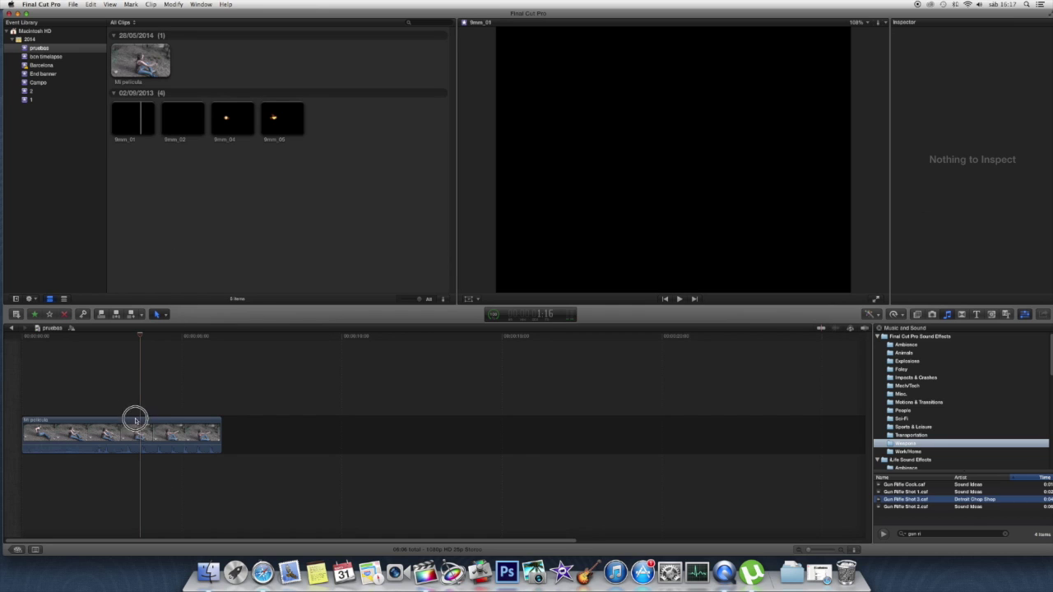
left_click(124, 123)
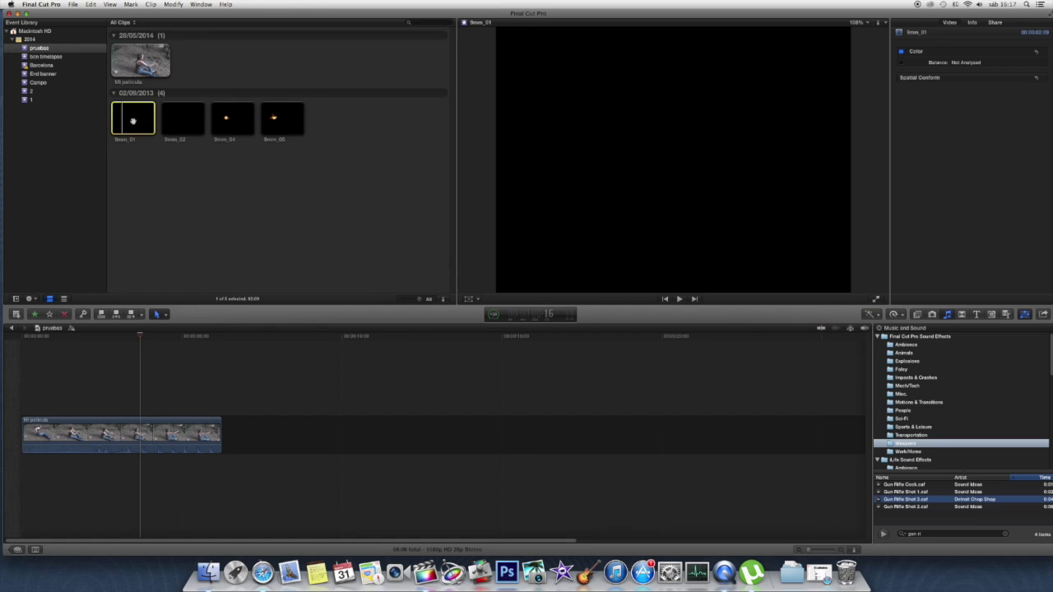
left_click_drag(133, 121, 140, 393)
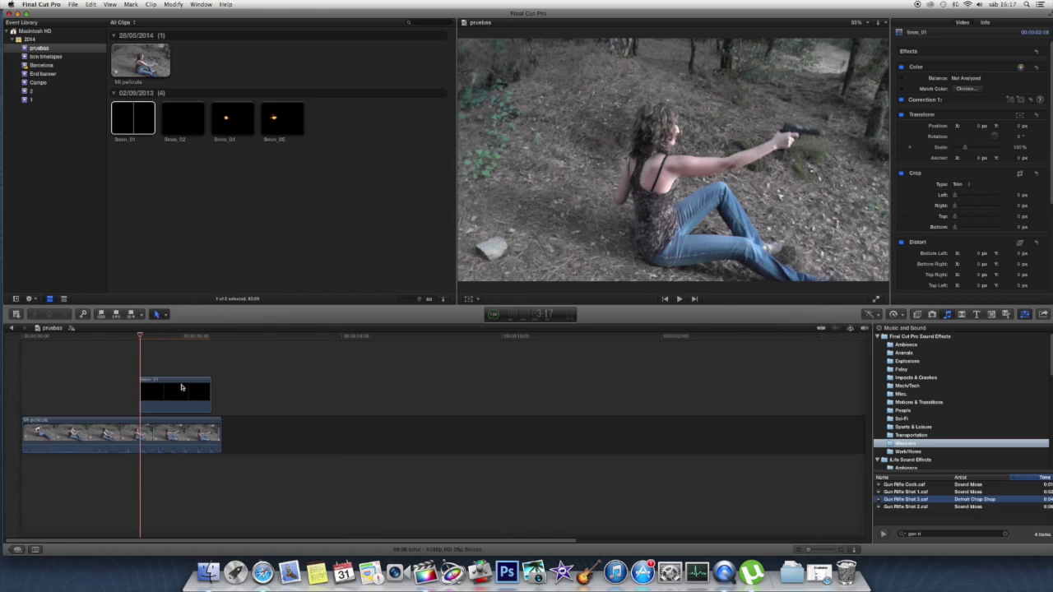
left_click_drag(209, 390, 148, 390)
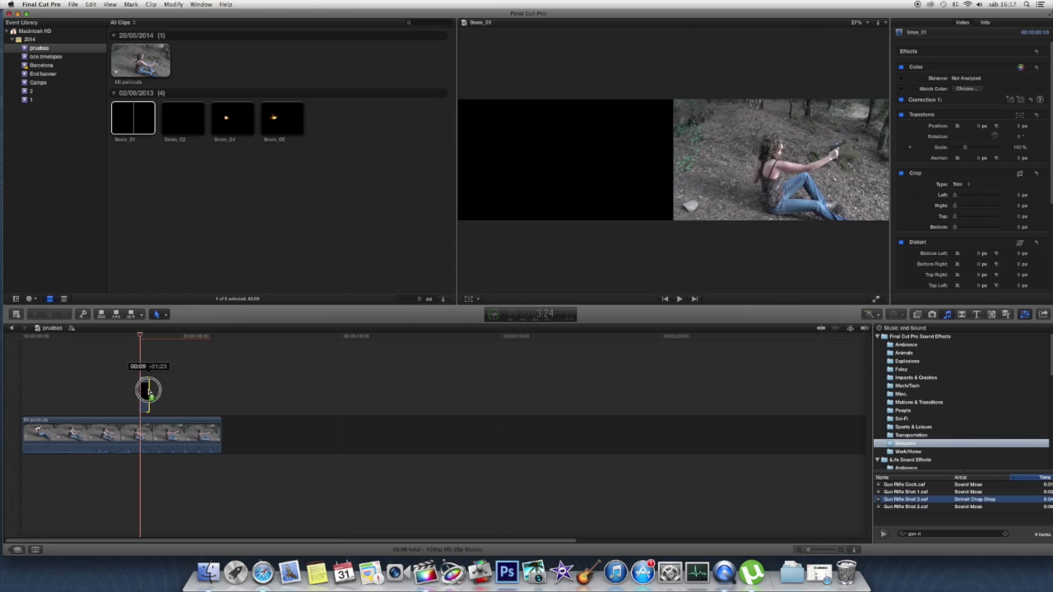
- At the next shot, try 9mm_02 and delete it, then connect 9mm_04 instead
key("super+equal")
key("super+equal")
left_click(130, 364)
key("space")
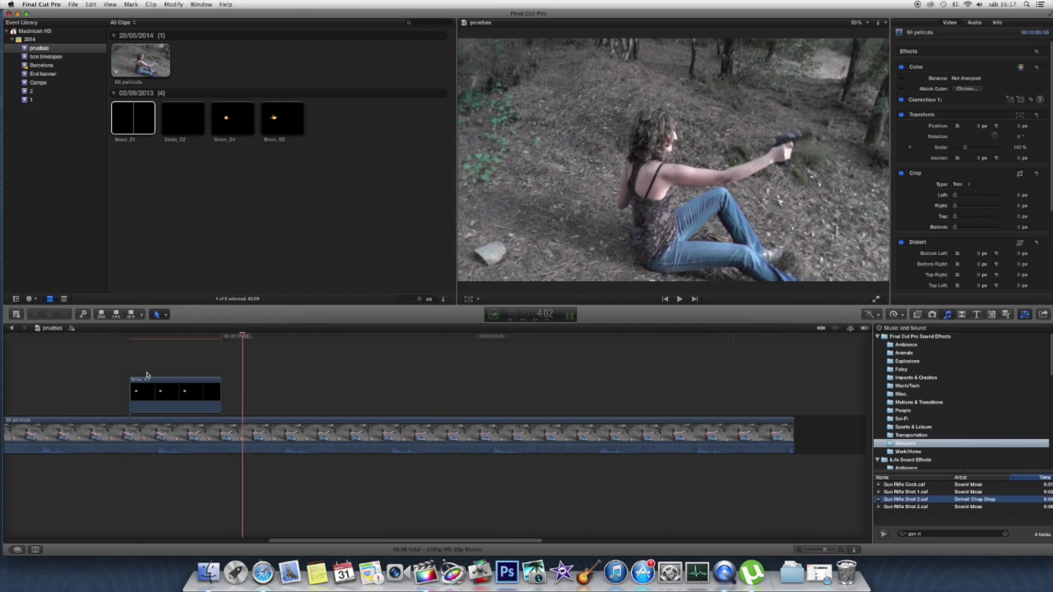
left_click(178, 115)
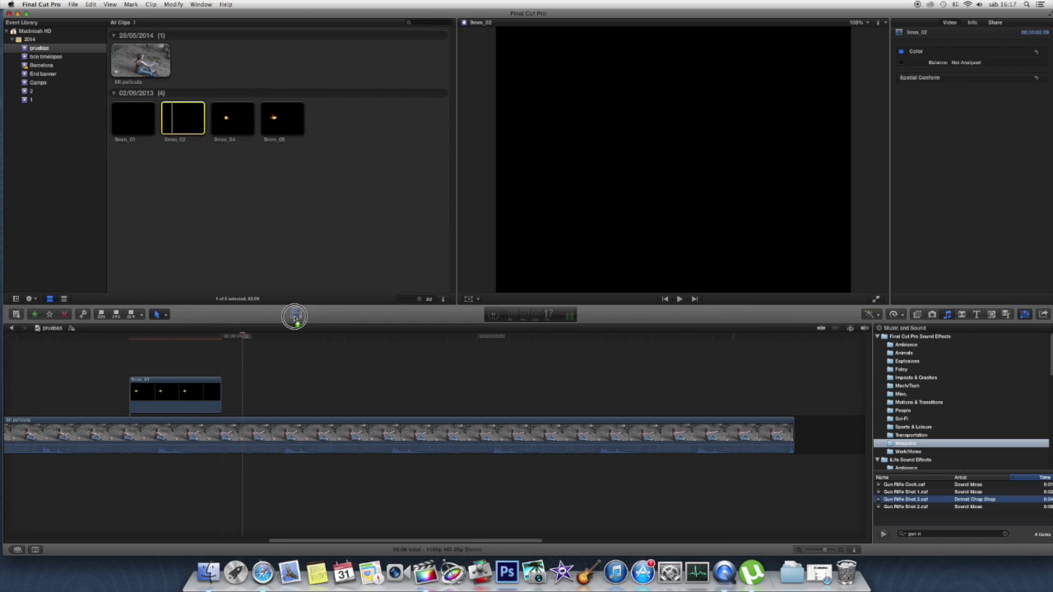
left_click_drag(294, 317, 265, 379)
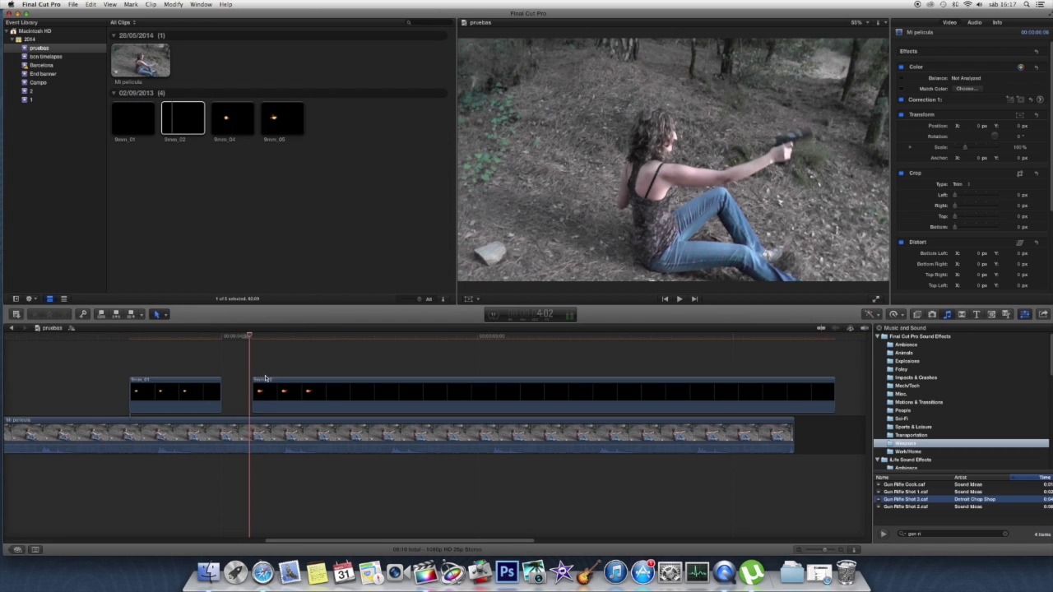
left_click(290, 385)
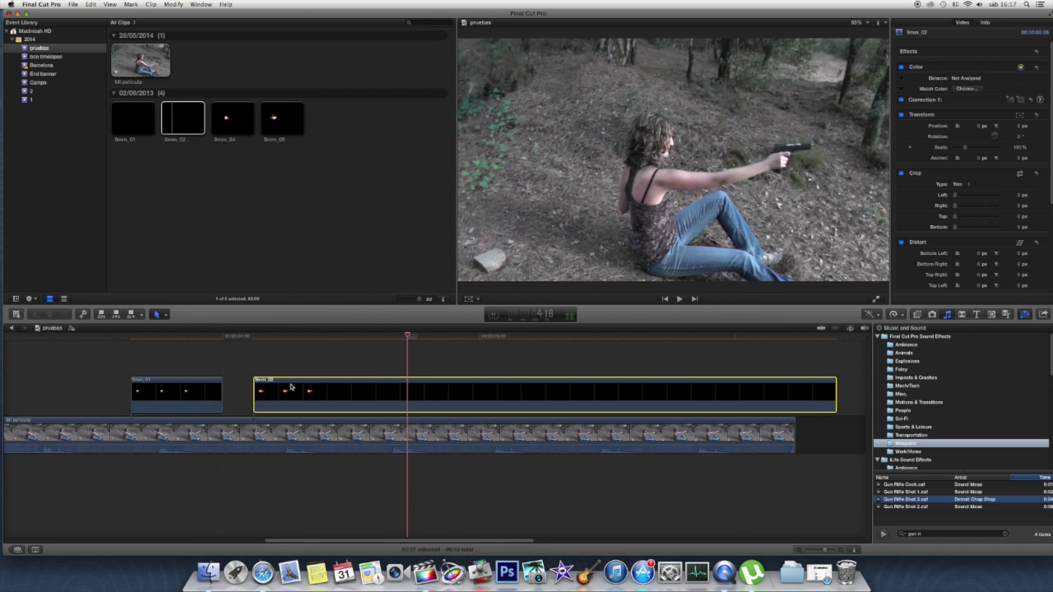
key("Delete")
left_click(230, 120)
mouse_move(230, 120)
left_mouse_down()
mouse_move(294, 328)
mouse_move(279, 383)
left_mouse_up()
left_click(276, 372)
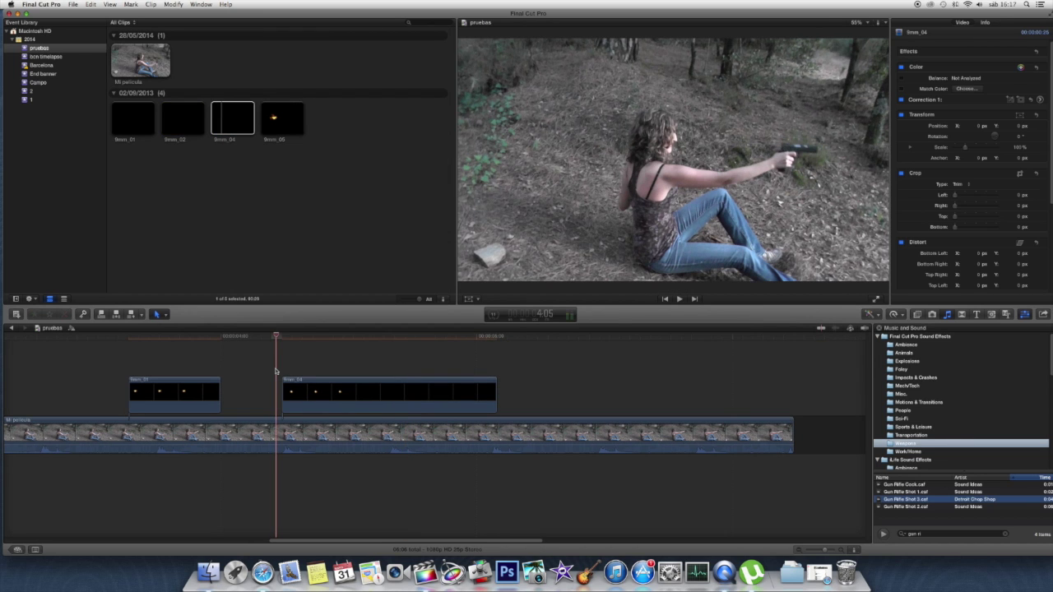
- Shorten the 9mm_04 flash and connect 9mm_05 above the footage at the playhead
key("space")
left_click(338, 388)
left_click_drag(496, 393, 354, 393)
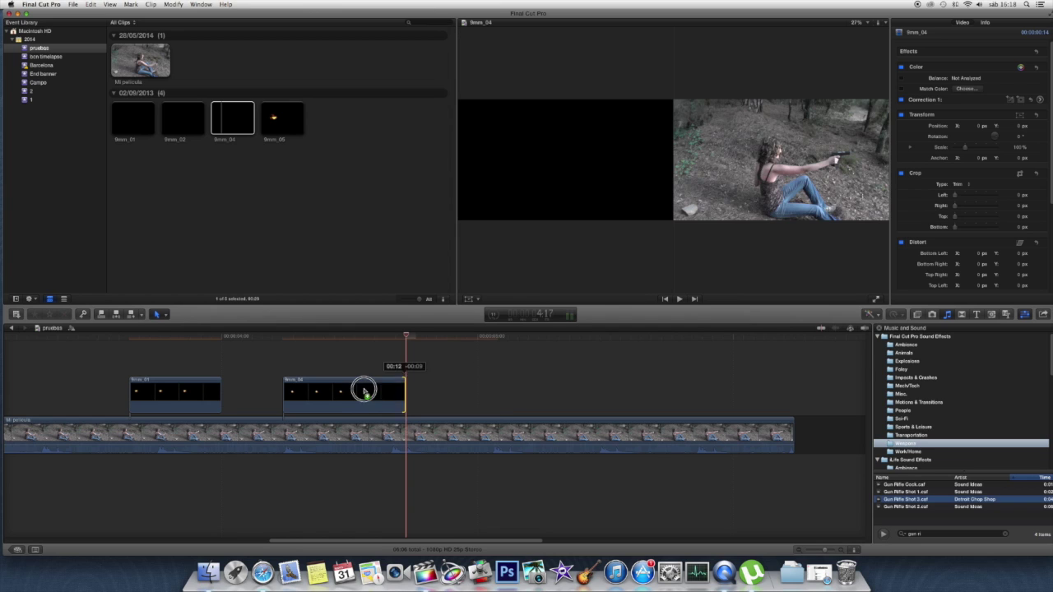
left_click_drag(284, 119, 447, 385)
left_click(435, 362)
- Trim the end of 9mm_05 shorter and adjust the shooting clip's audio volume
key("space")
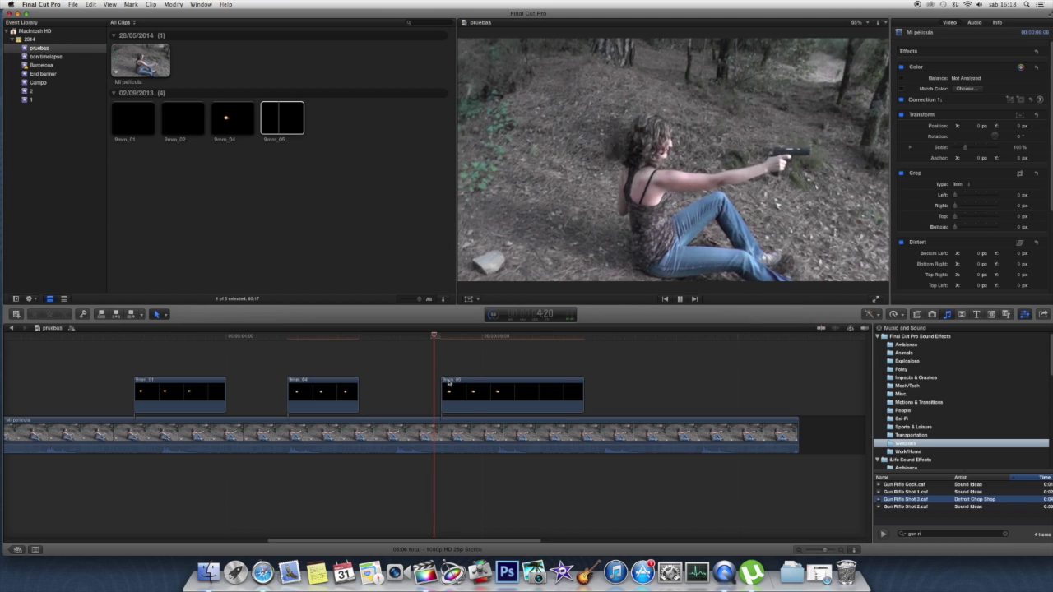
key("space")
left_click(520, 394)
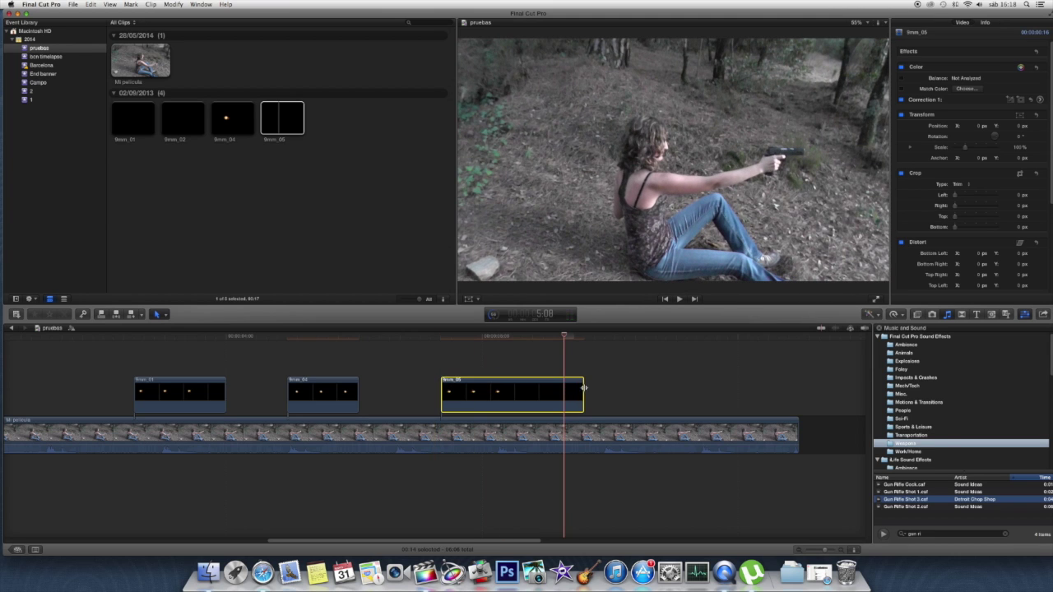
left_click_drag(583, 392, 514, 391)
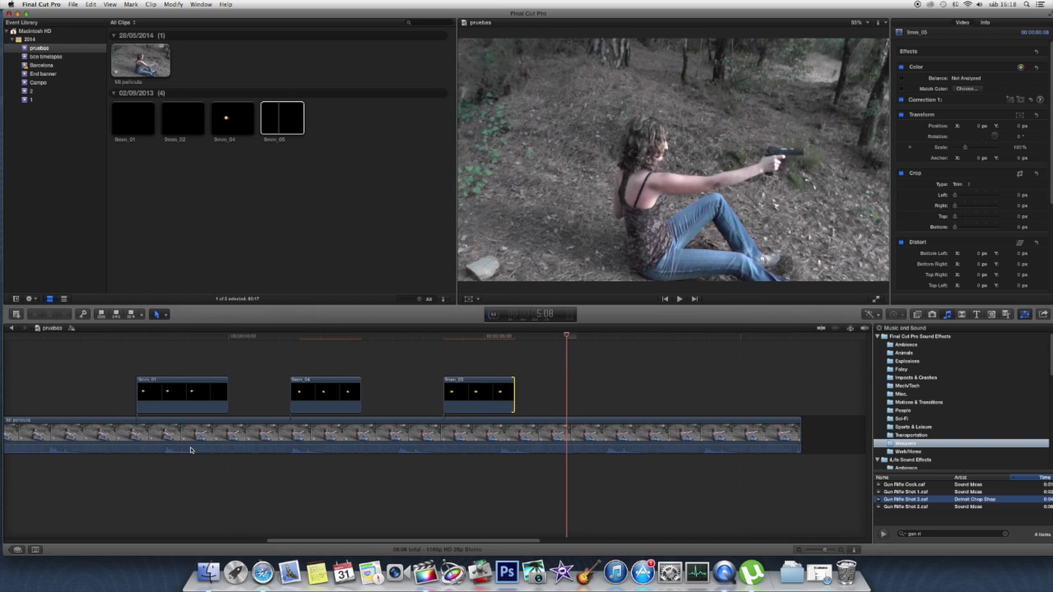
left_click_drag(196, 445, 196, 444)
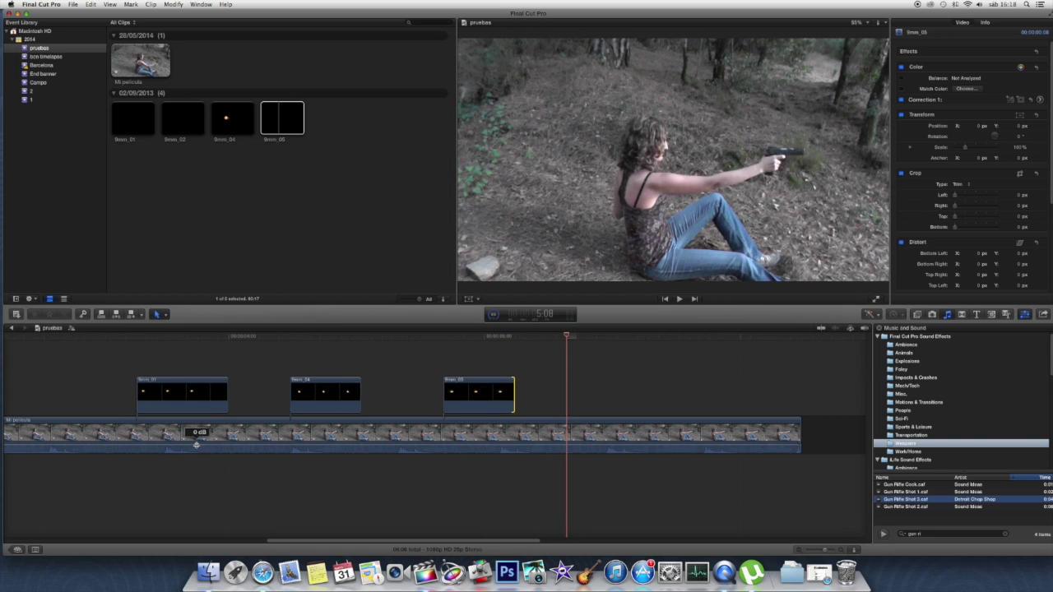
scroll(167, 480, "left", 10)
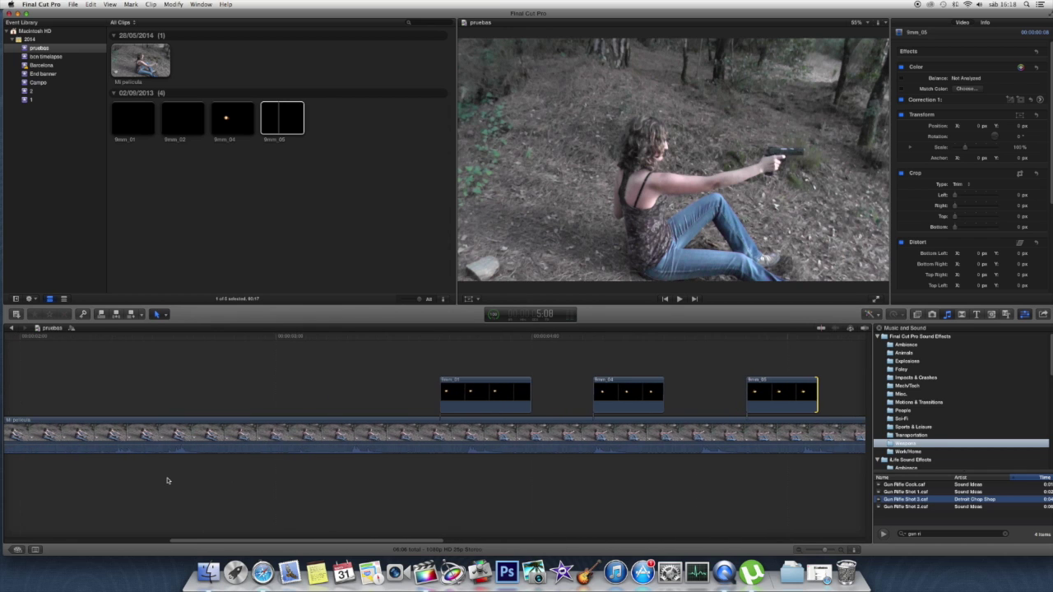
- Nudge 9mm_01 about two frames later onto the first gunshot and scrub to verify sync
key("super+minus")
key("super+minus")
left_click_drag(250, 396, 222, 389)
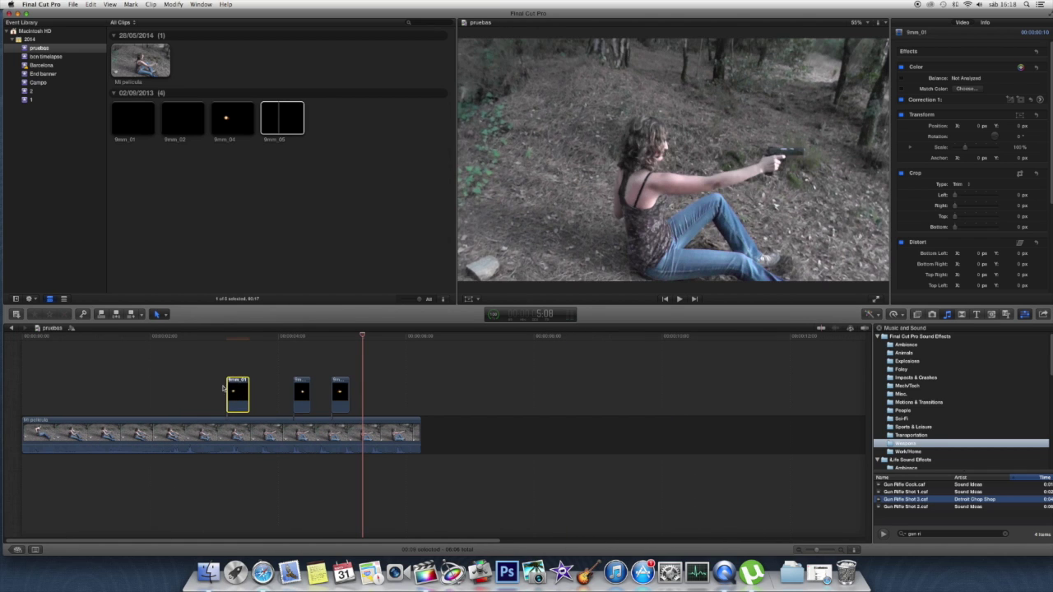
left_click(224, 370)
key("super+equal")
key("super+equal")
key("super+equal")
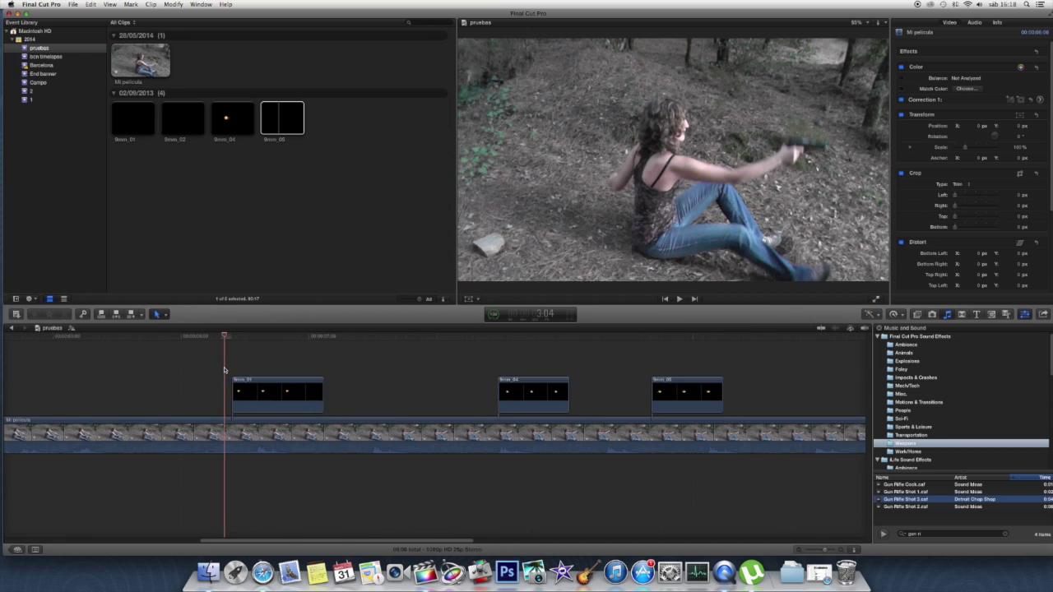
left_click_drag(279, 394, 333, 392)
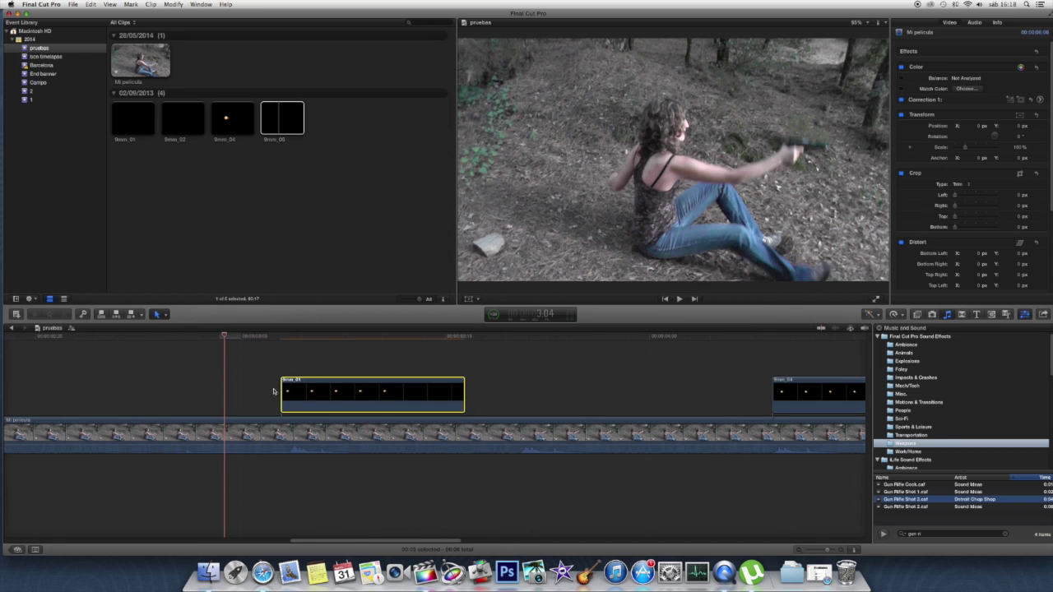
left_click(278, 367)
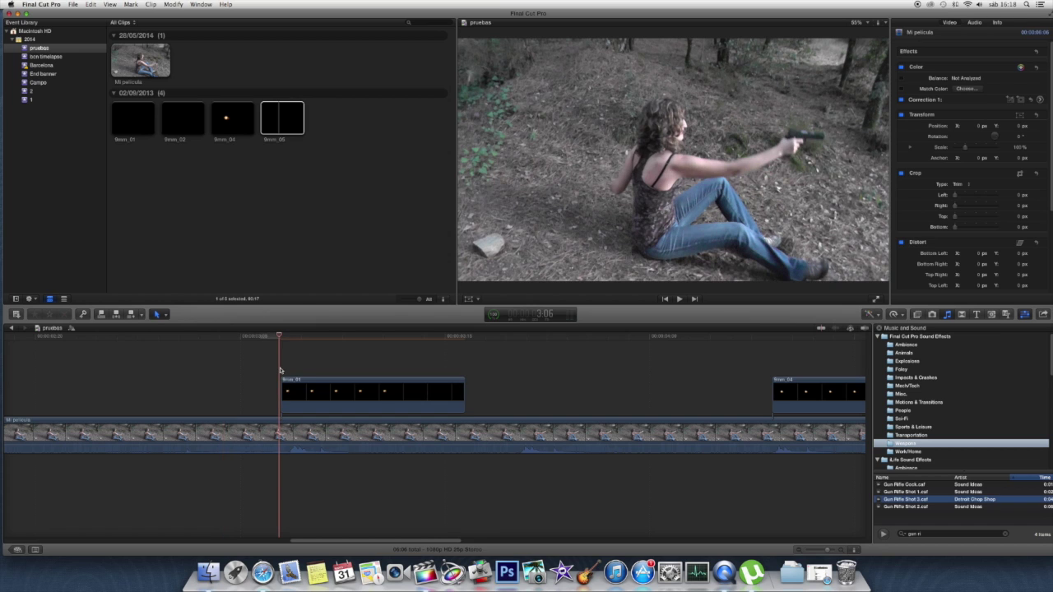
left_click_drag(319, 389, 335, 387)
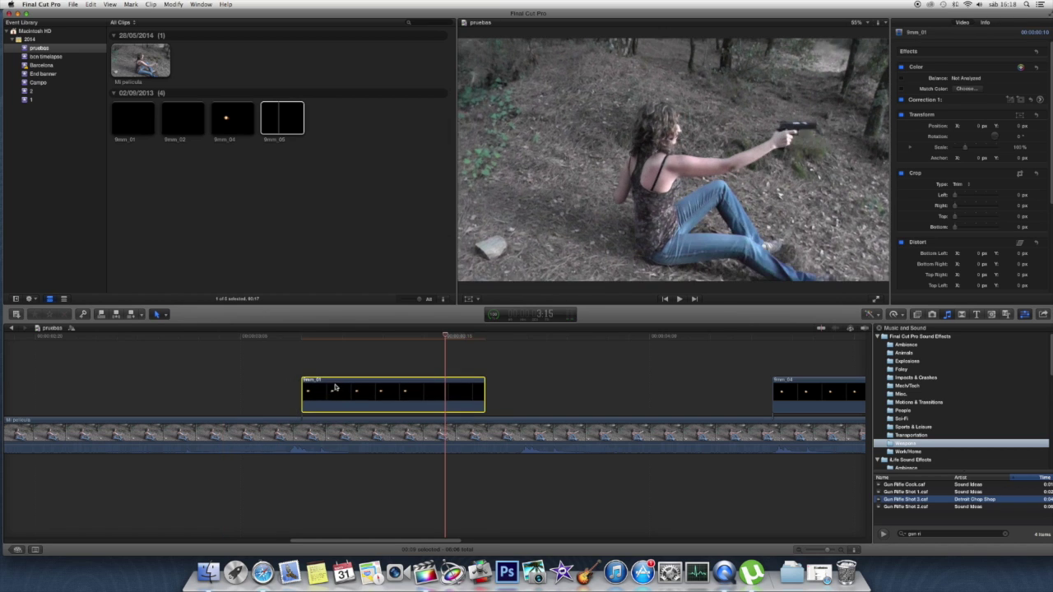
left_click(295, 361)
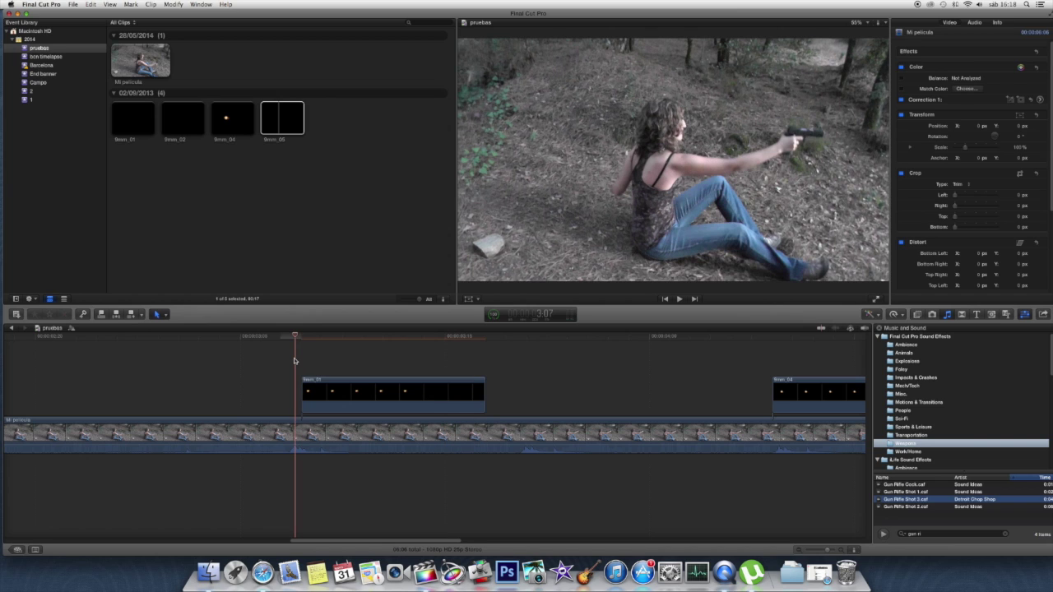
key("super+minus")
key("super+minus")
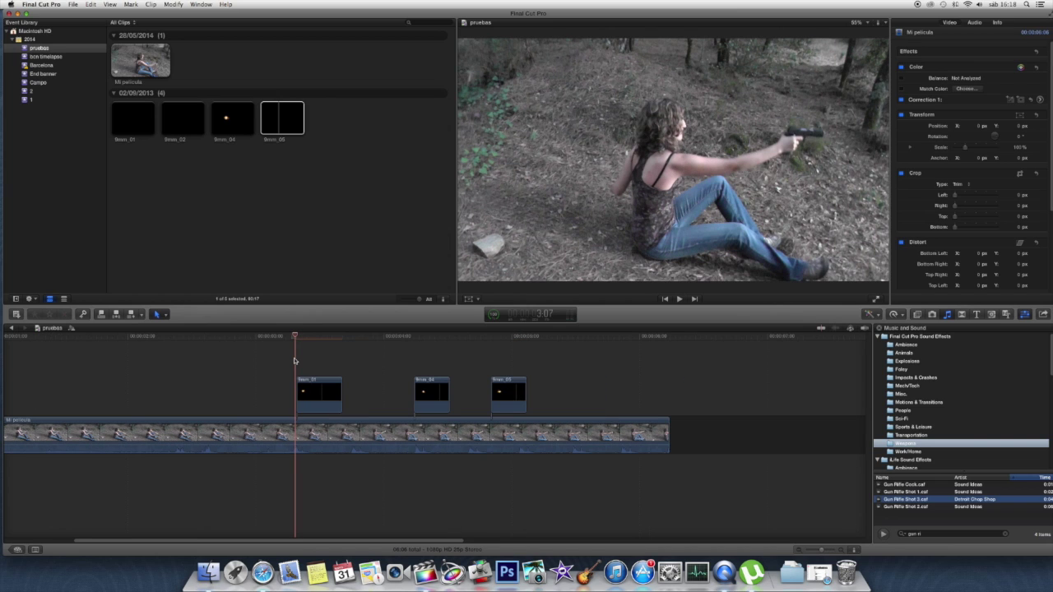
key("super+minus")
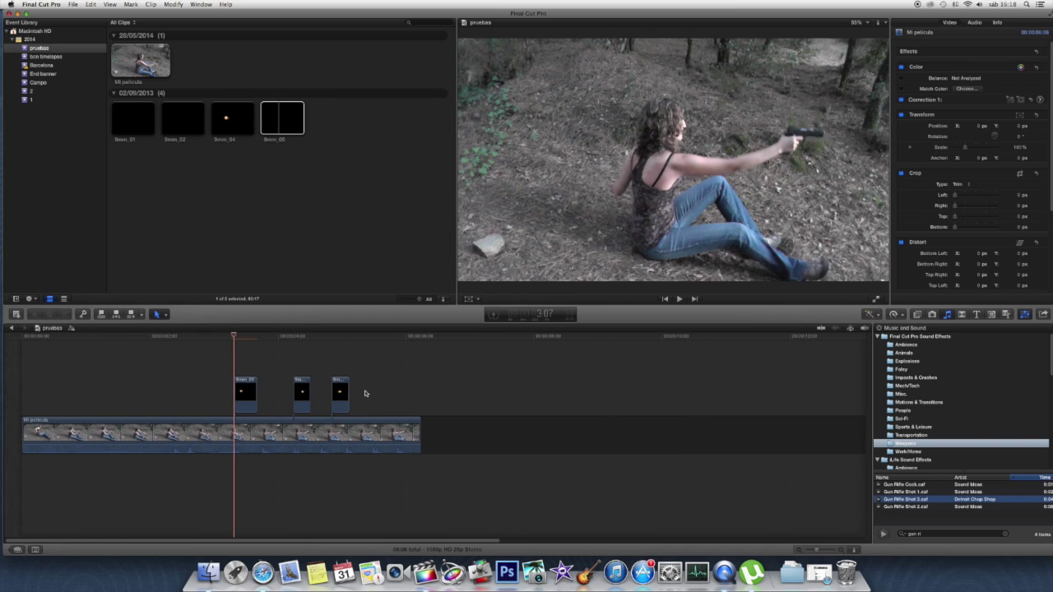
- Drag 9mm_04 and 9mm_05 earlier so they sit closer to 9mm_01
key("super+equal")
key("super+equal")
left_click(503, 391)
left_click_drag(504, 392, 386, 391)
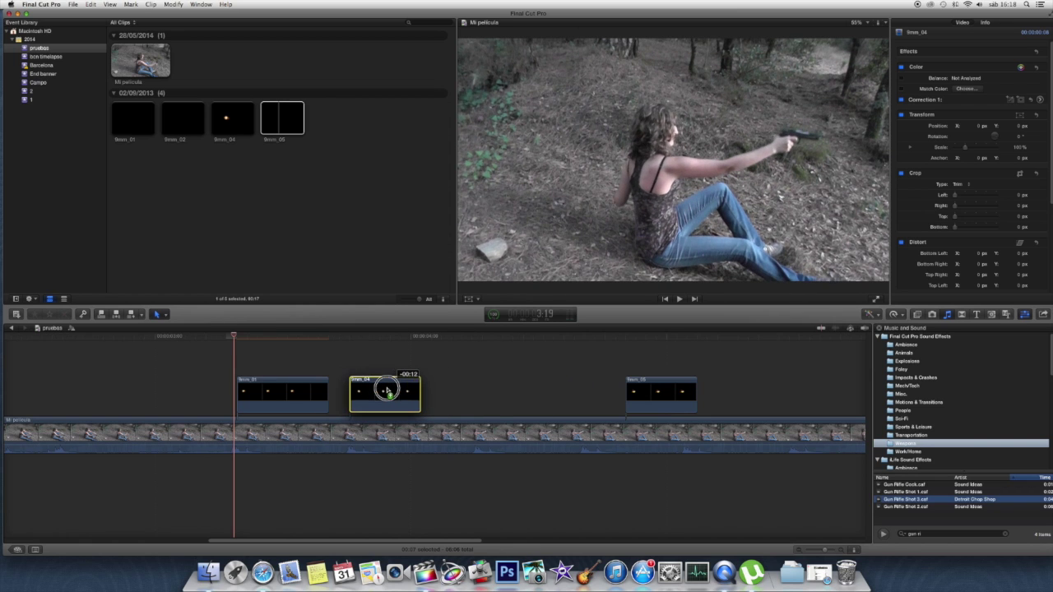
left_click(346, 374)
left_click_drag(658, 400, 500, 382)
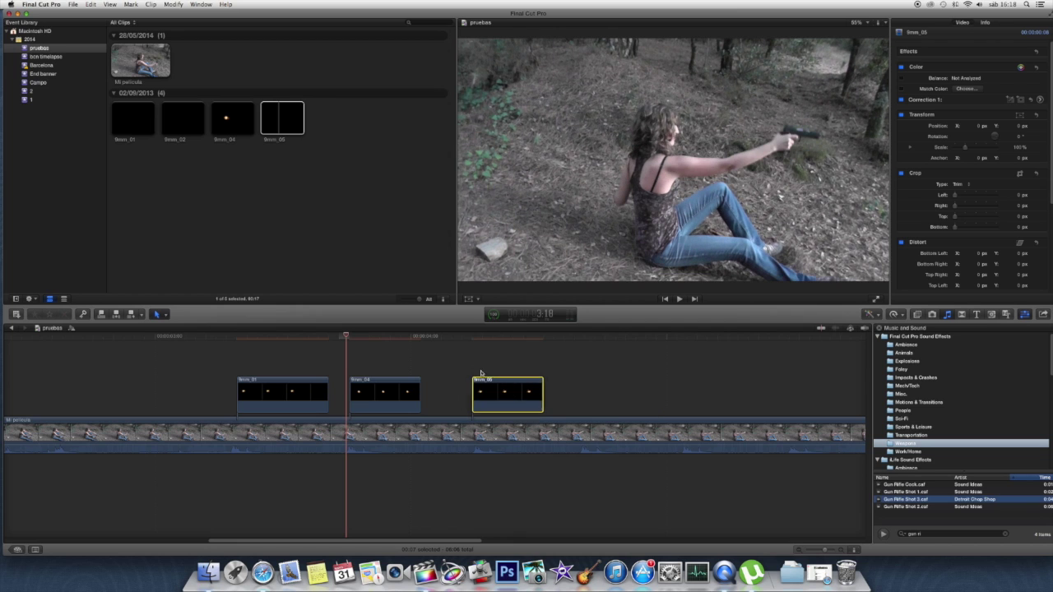
- Preview the flashes and park the playhead on the first flash with 9mm_01 selected
left_click(473, 368)
key("space")
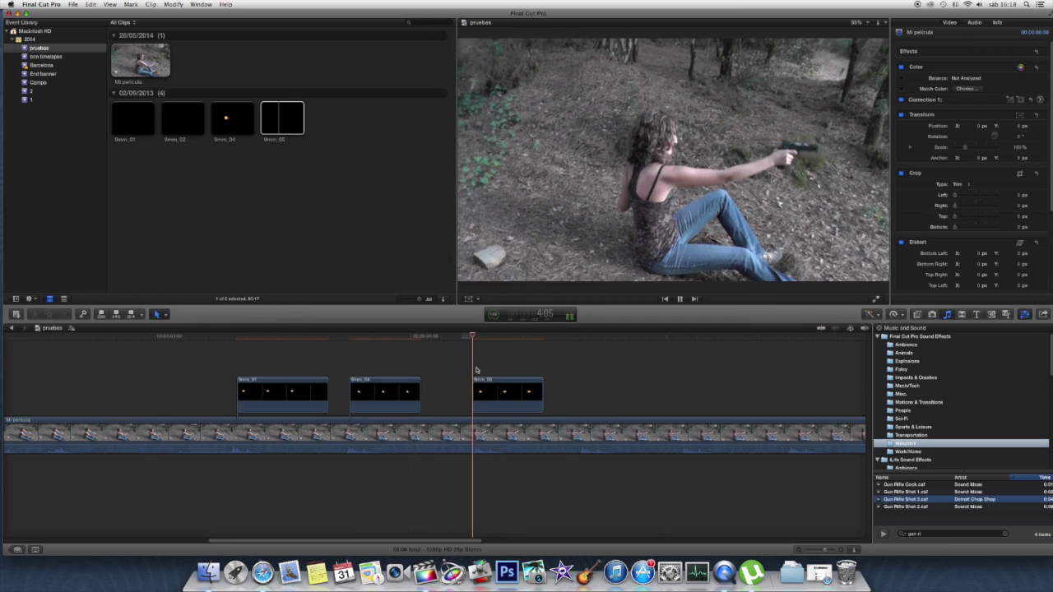
key("space")
left_click(232, 360)
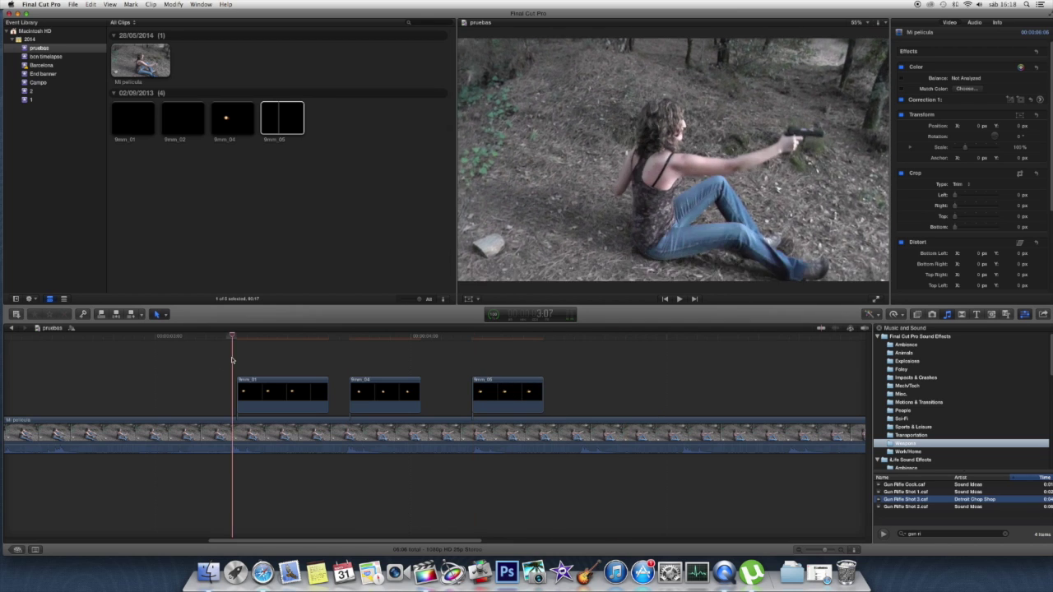
key("space")
key("space")
left_click(238, 359)
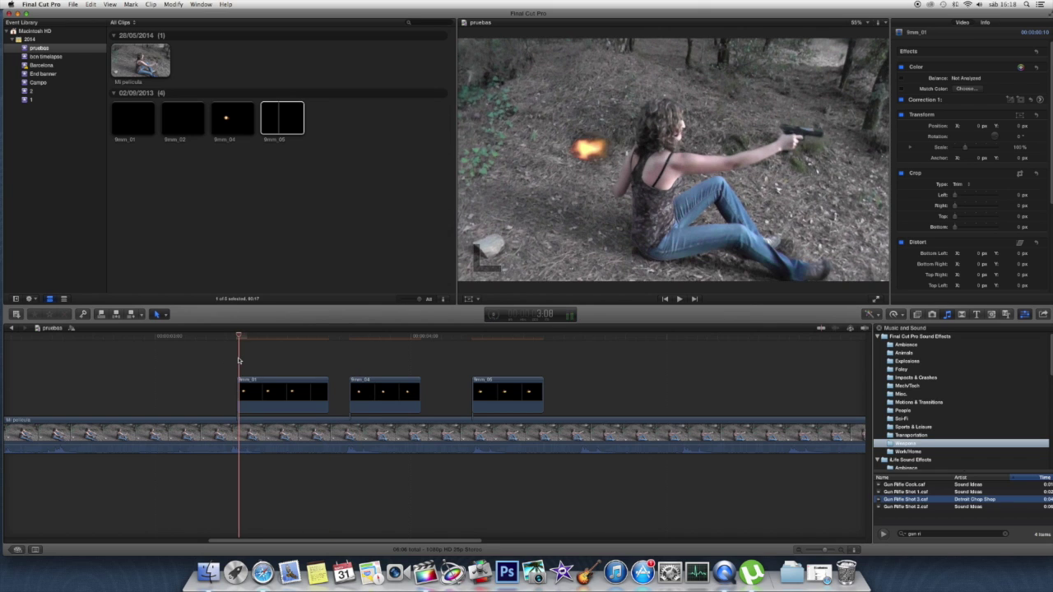
left_click(267, 401)
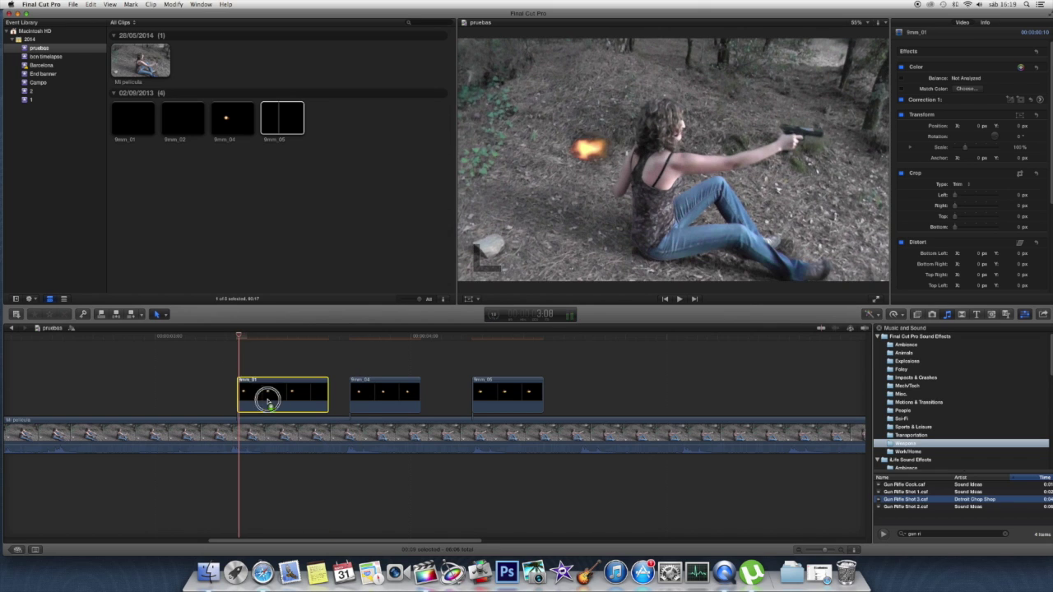
- Using the viewer's Transform handles, scale the 9mm_01 flash to about 107% and move it near the gun
left_click(469, 300)
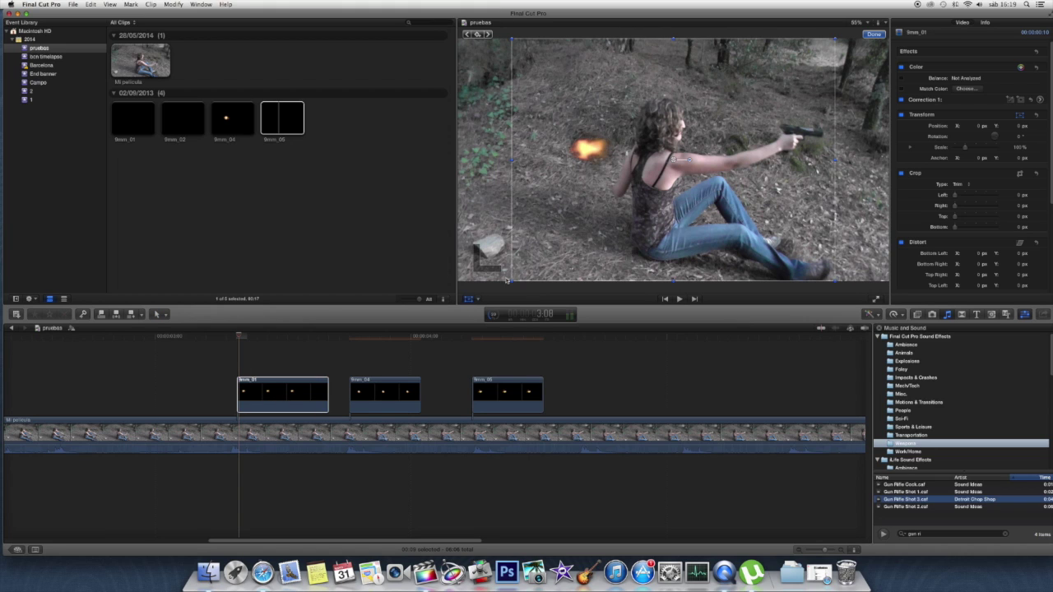
left_click_drag(509, 281, 523, 273)
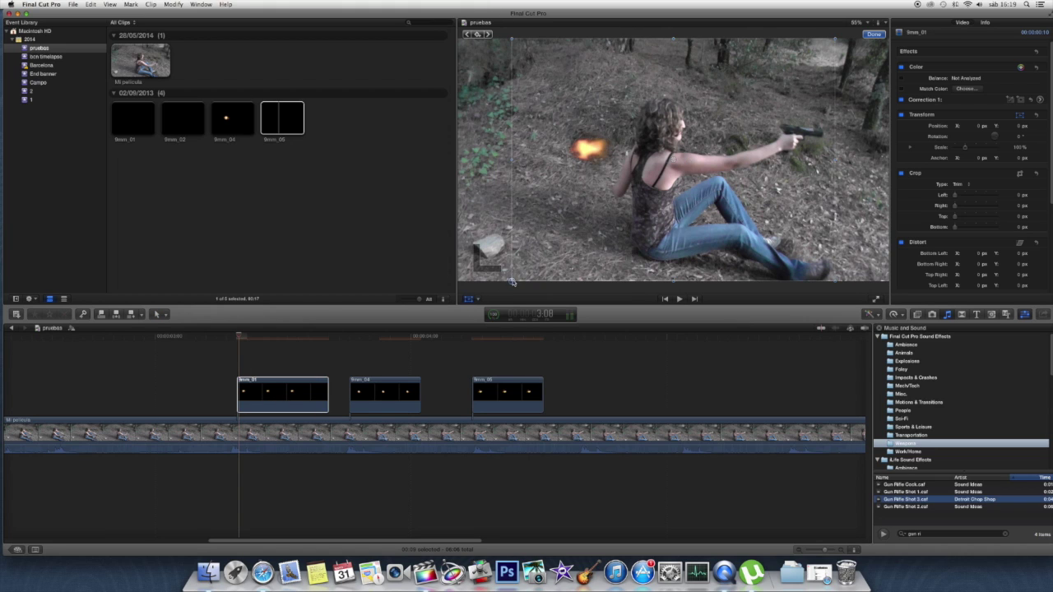
left_click_drag(523, 272, 505, 268)
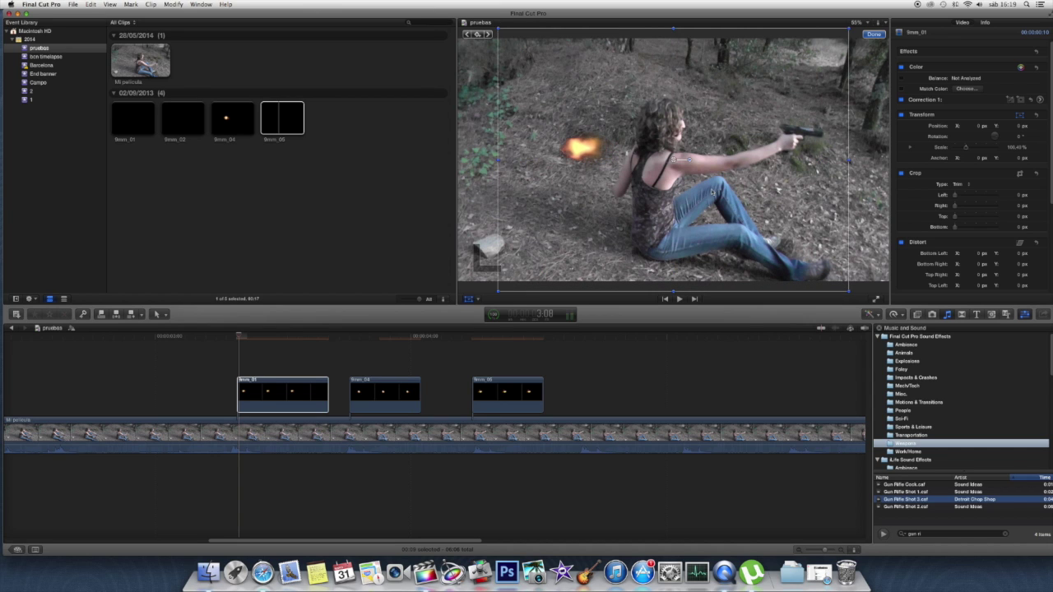
left_click_drag(664, 182, 858, 174)
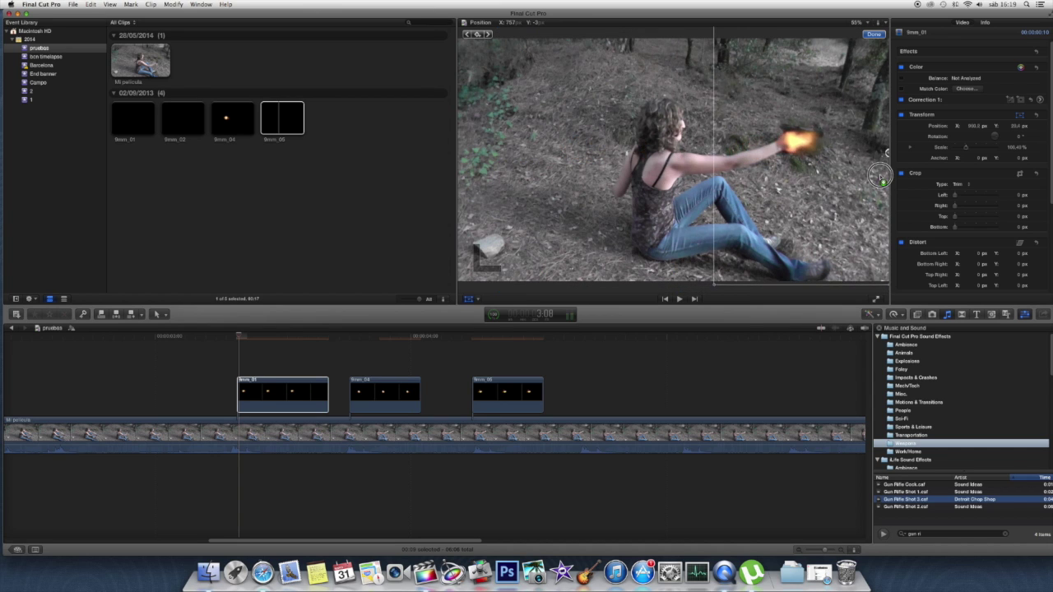
left_click_drag(857, 174, 866, 176)
left_click_drag(762, 276, 758, 272)
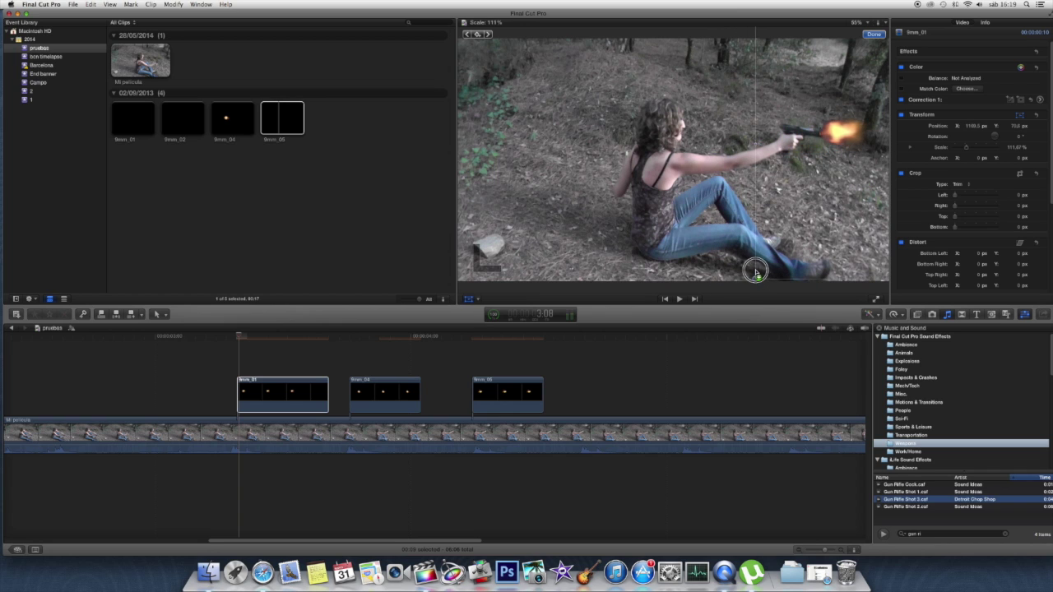
- Tilt the 9mm_01 flash to about -10° and position it on the pistol muzzle
left_click_drag(876, 201, 670, 217)
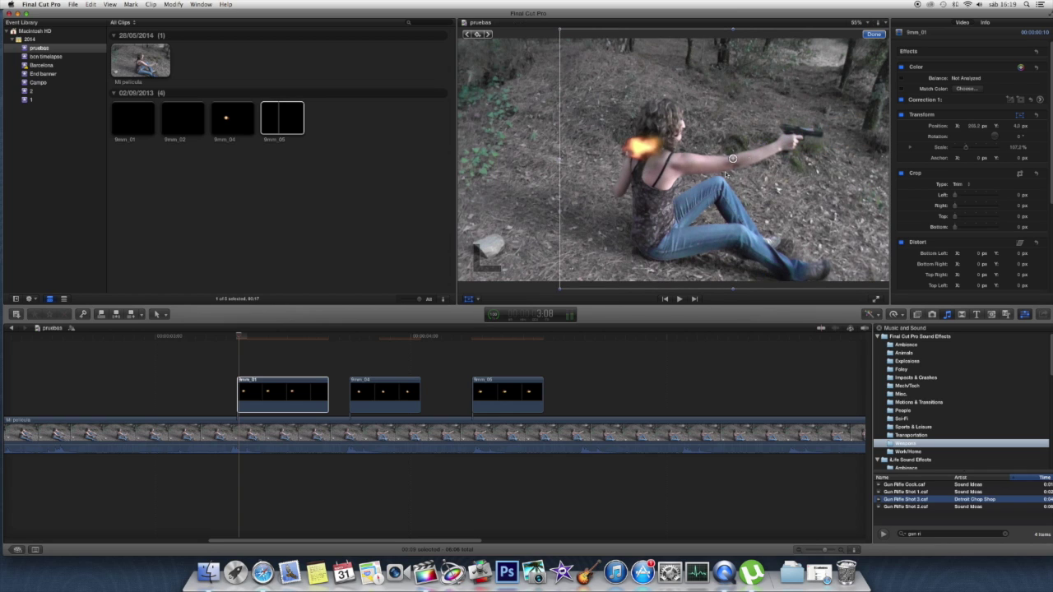
left_click_drag(750, 161, 766, 167)
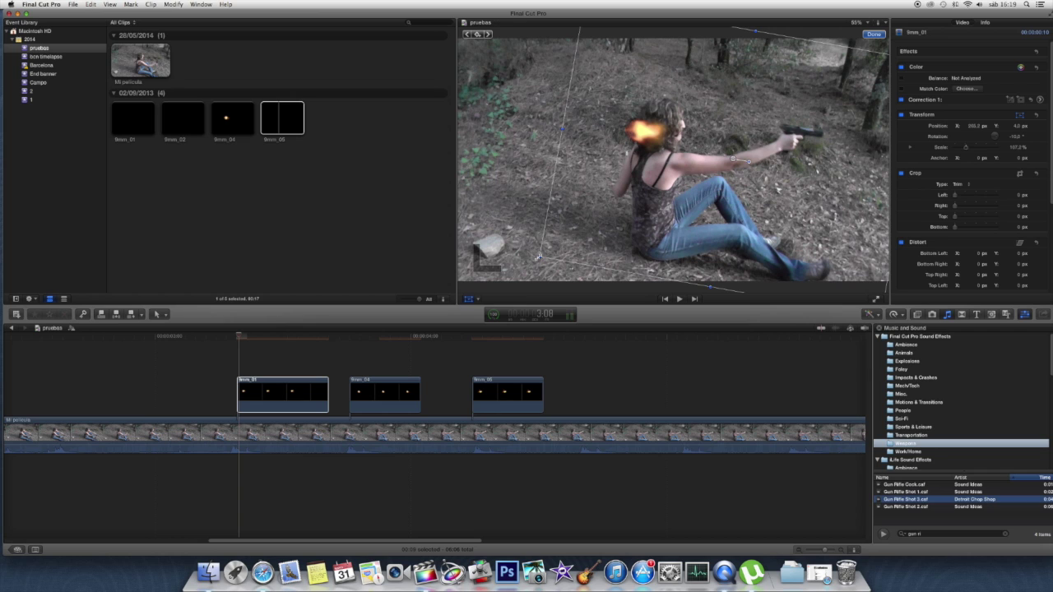
left_click_drag(658, 228, 849, 232)
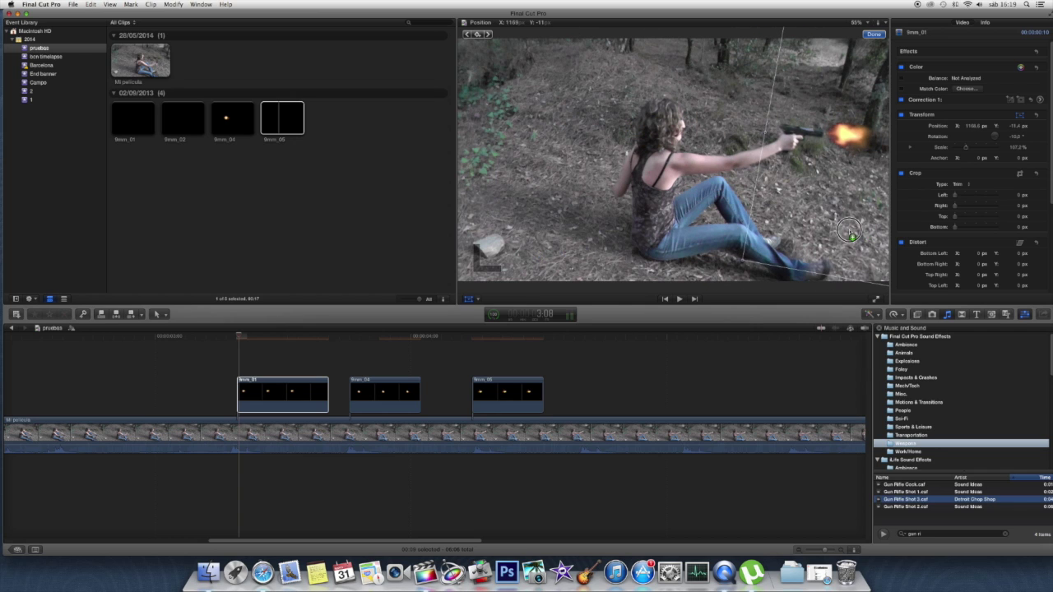
left_click_drag(850, 231, 849, 233)
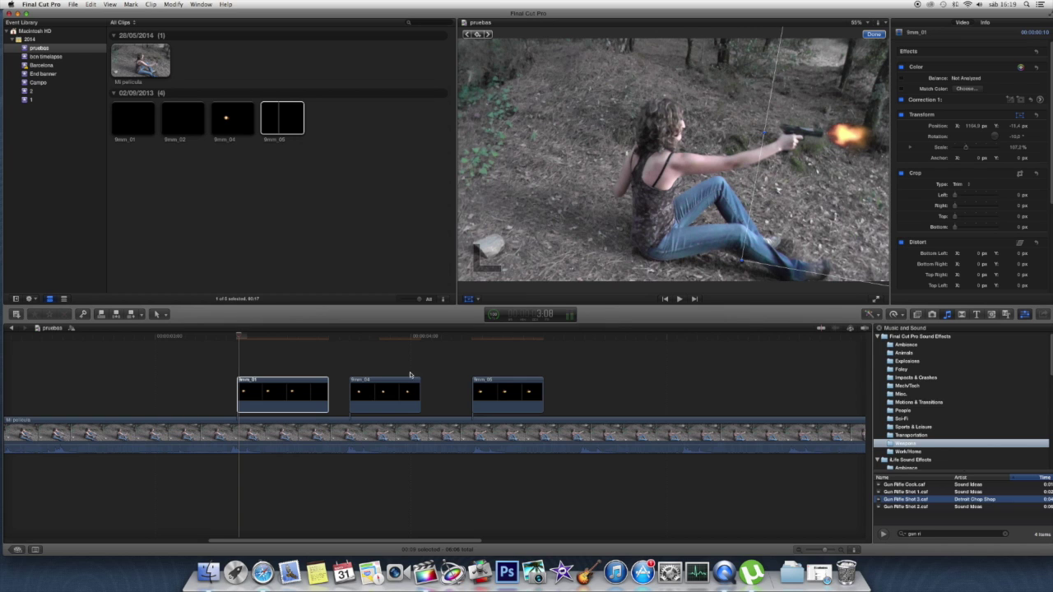
left_click(353, 366)
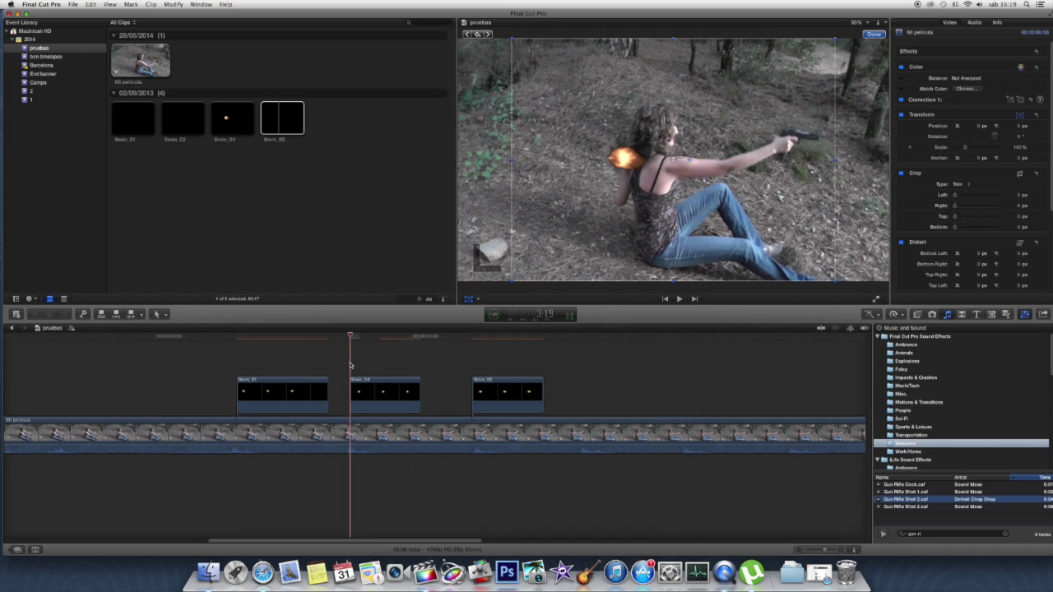
- Scale the 9mm_04 flash to about 132%, rotate it -3° and place it at the muzzle
left_click(362, 399)
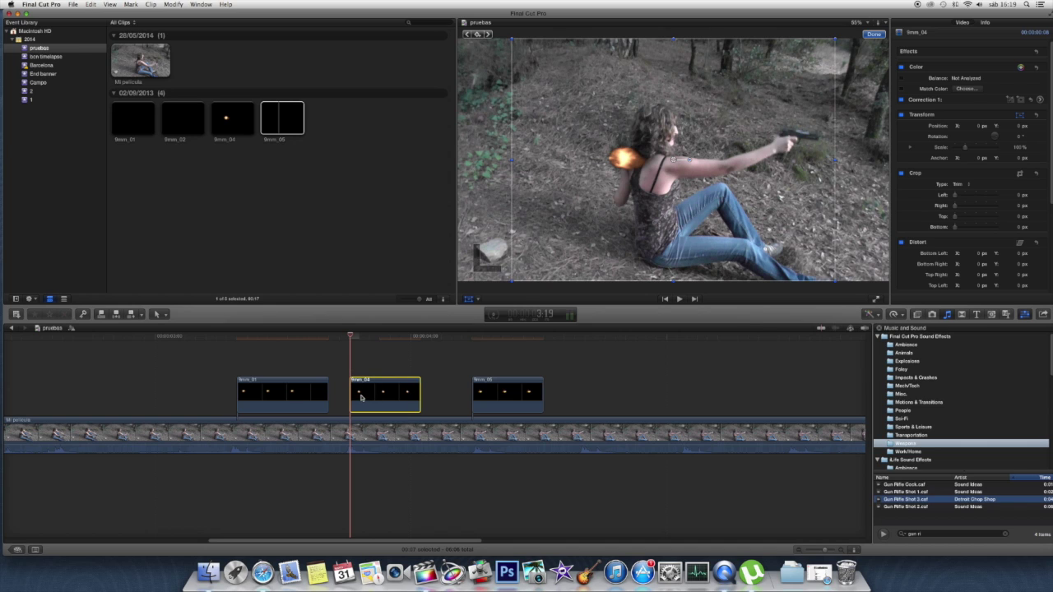
left_click_drag(512, 282, 459, 298)
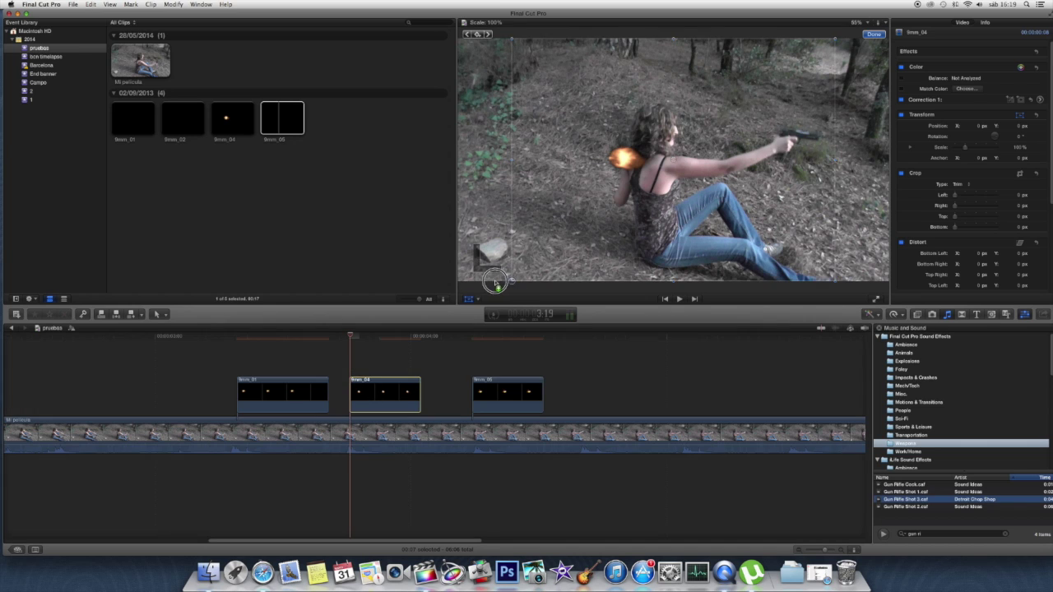
mouse_move(583, 228)
left_mouse_down()
mouse_move(790, 212)
mouse_move(766, 141)
left_mouse_up()
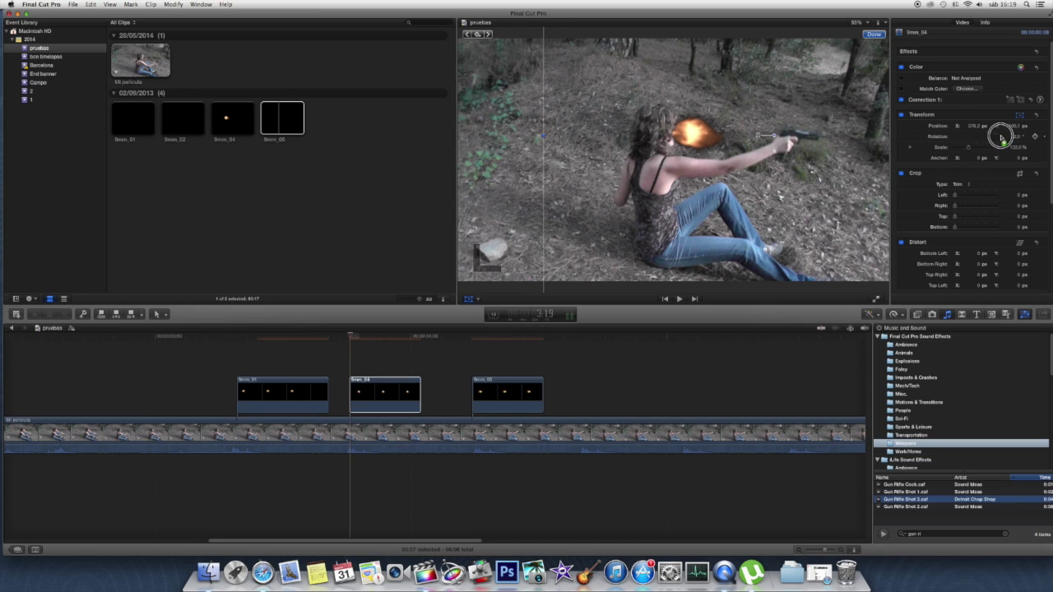
left_click_drag(1018, 138, 1018, 140)
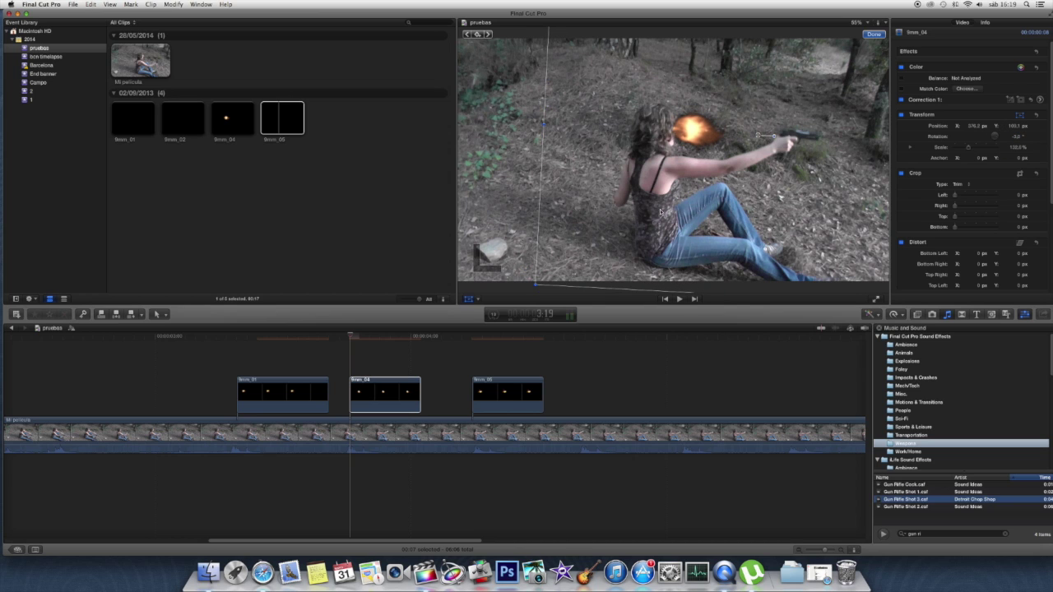
left_click_drag(606, 219, 754, 231)
left_click(469, 362)
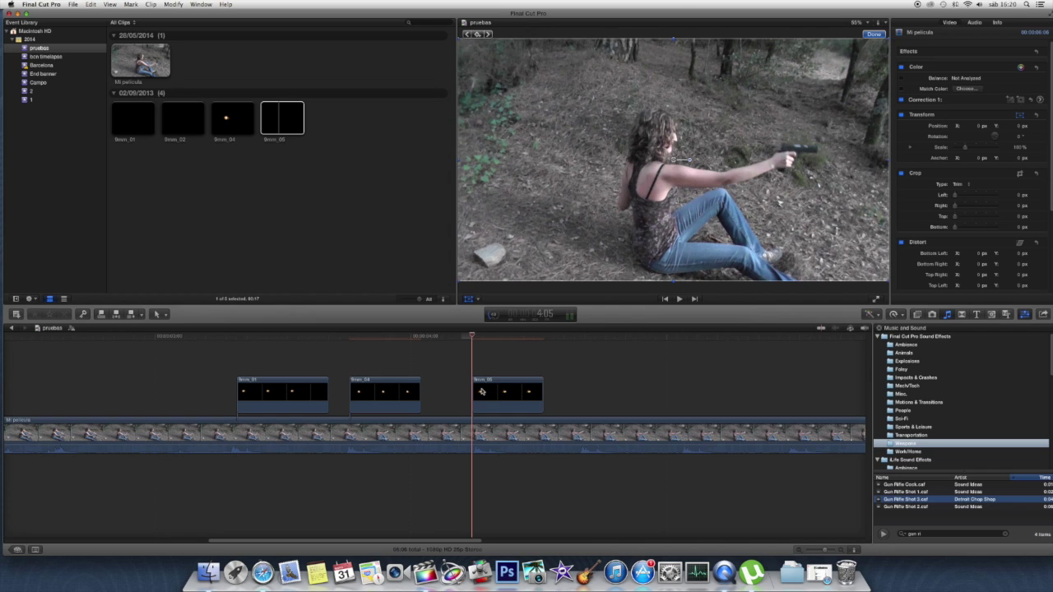
- Scale the 9mm_05 flash to about 112%, rotate it -6.2° and move it onto the muzzle
left_click(477, 354)
left_click(474, 357)
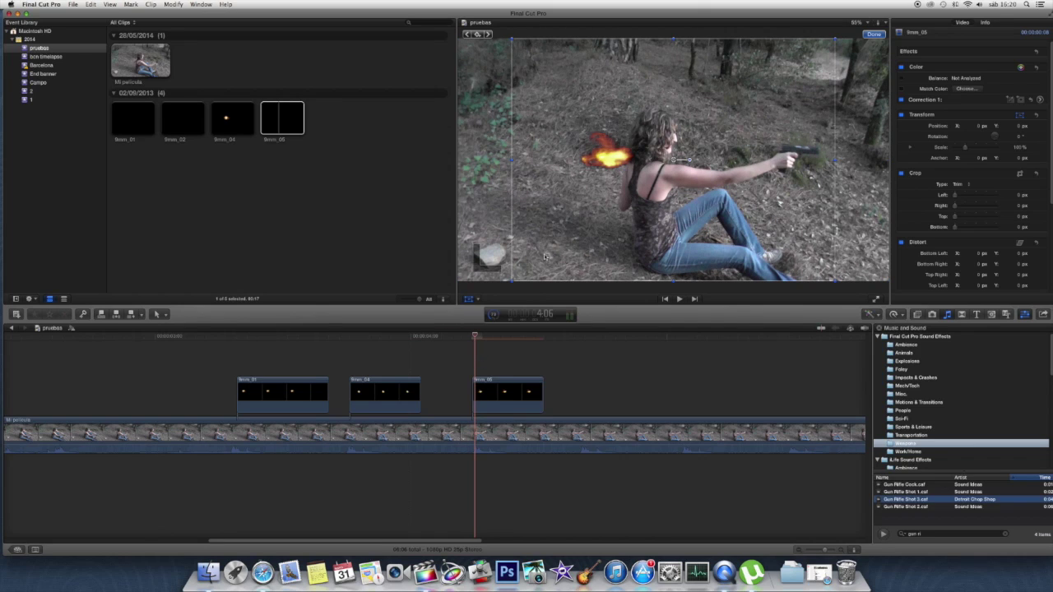
left_click_drag(515, 282, 494, 293)
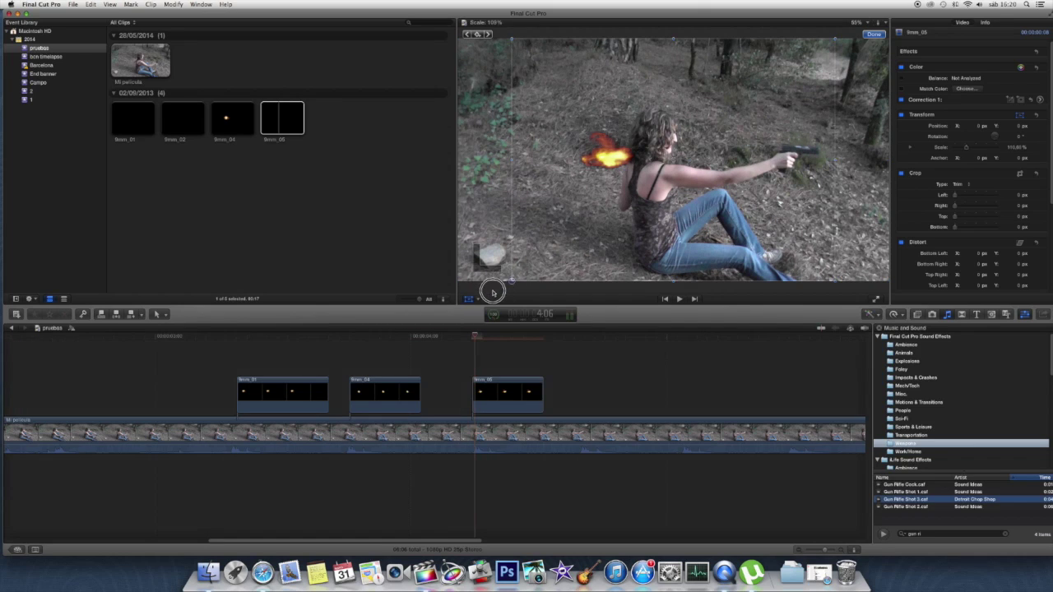
left_click_drag(559, 243, 662, 239)
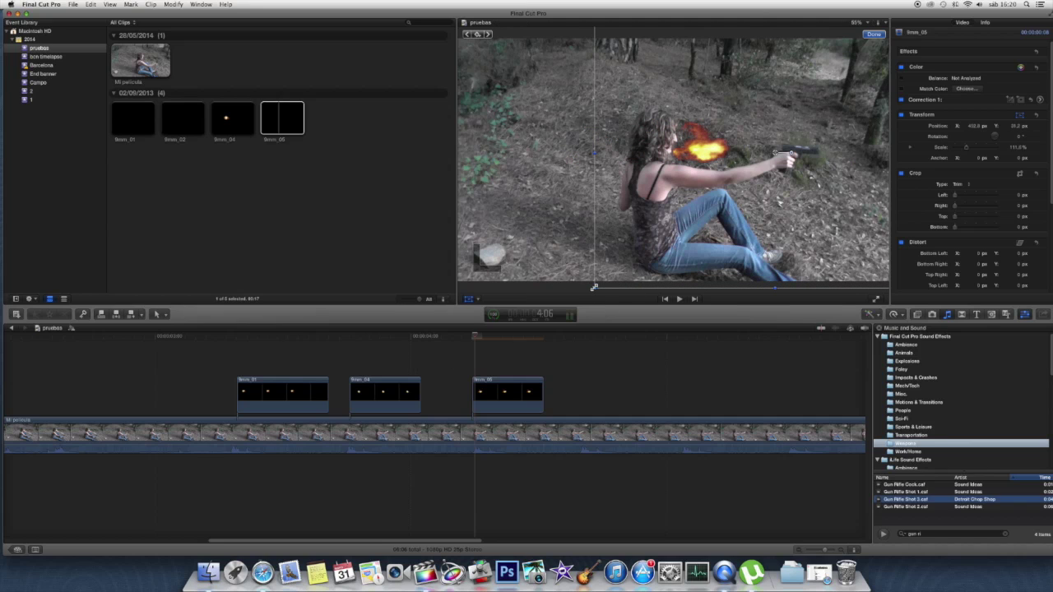
left_click_drag(694, 218, 641, 220)
mouse_move(739, 158)
left_mouse_down()
mouse_move(623, 217)
mouse_move(775, 216)
left_mouse_up()
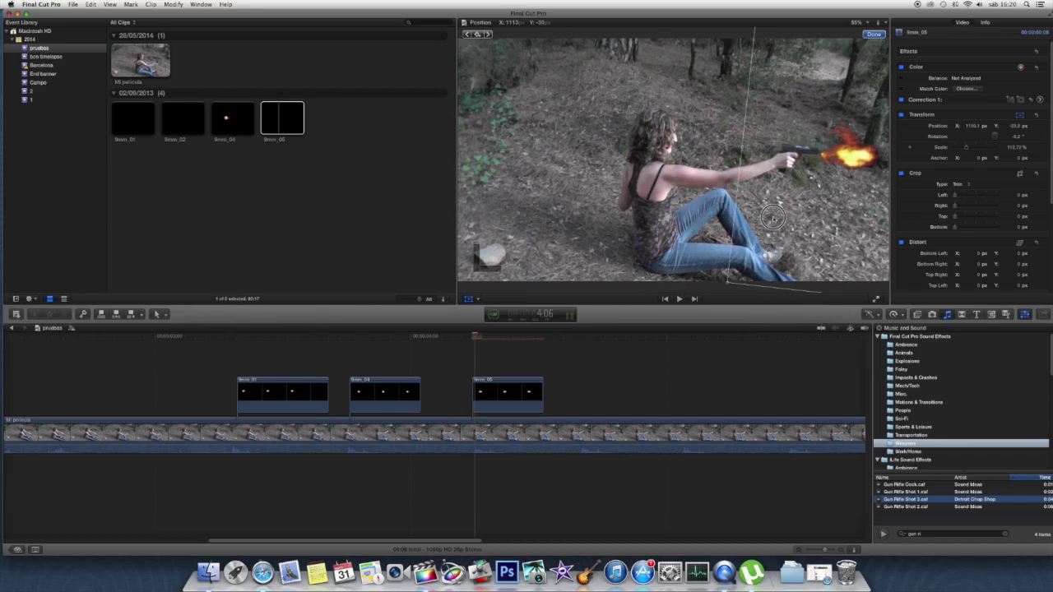
left_click_drag(775, 216, 771, 216)
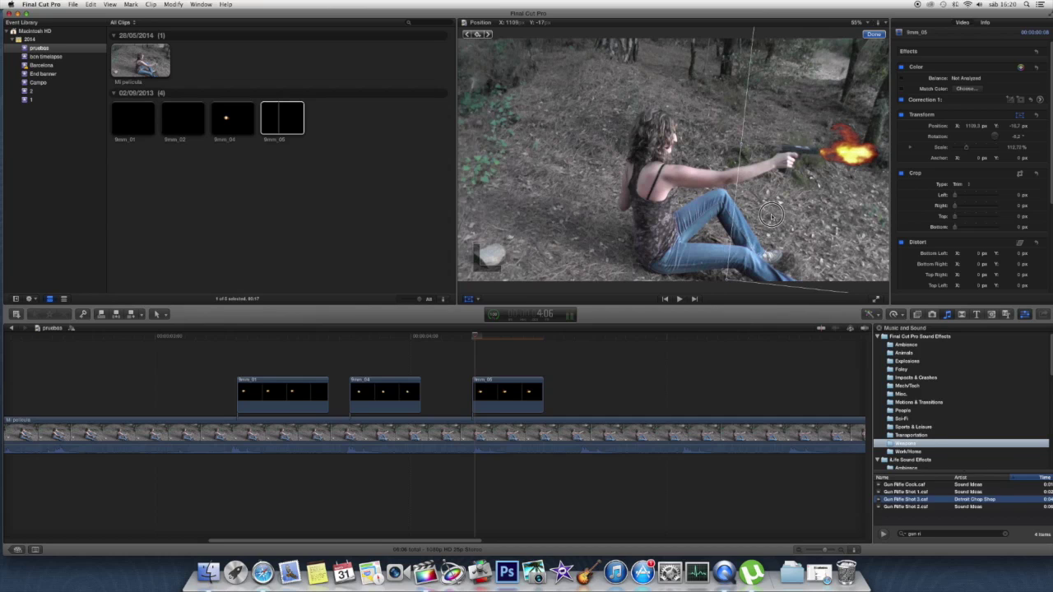
- Play back the flash section to check all three flashes, then reselect 9mm_01
left_click(231, 367)
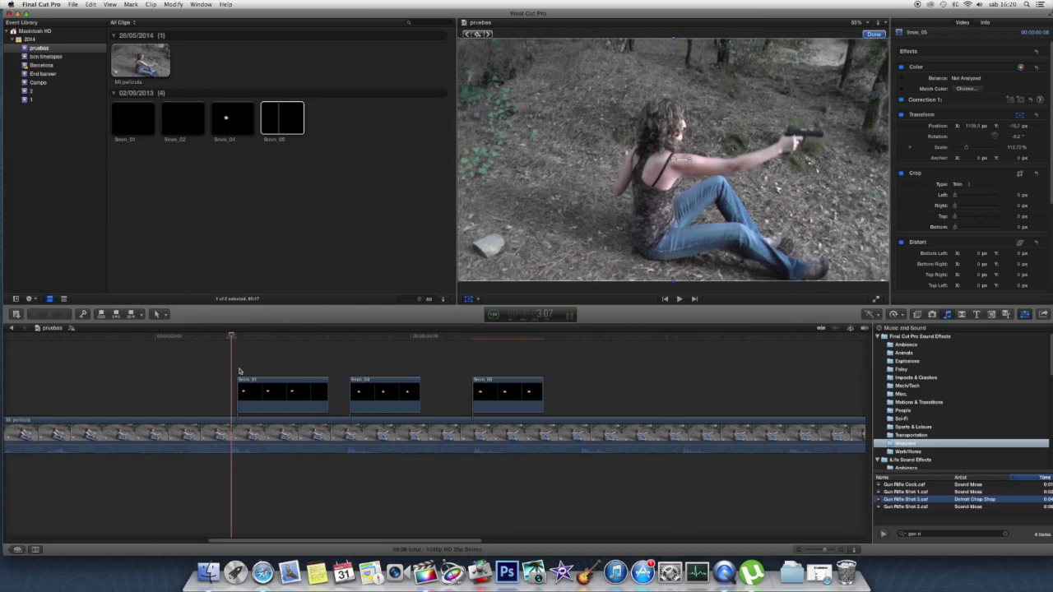
key("space")
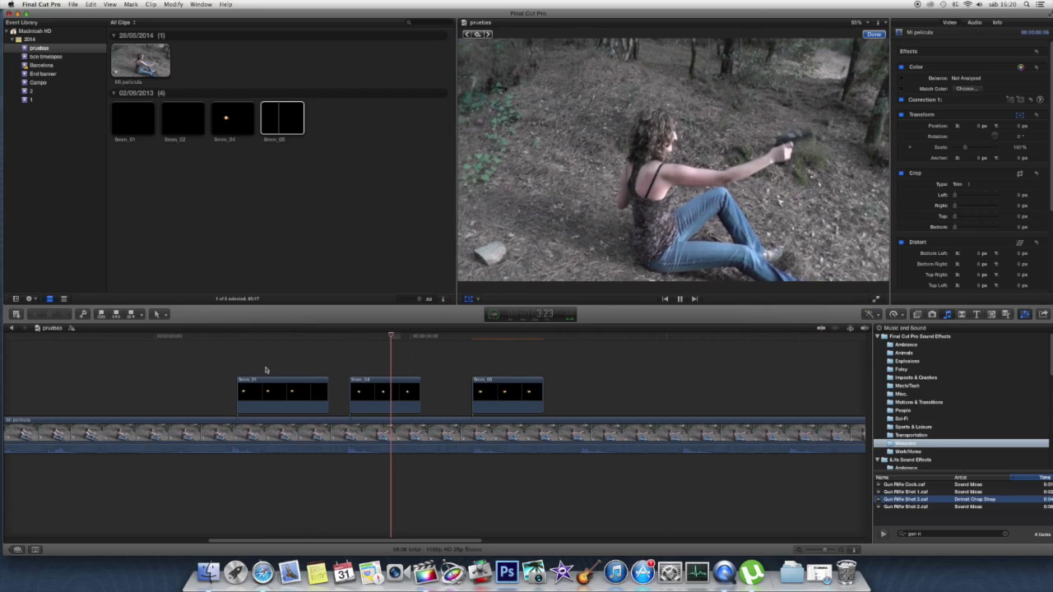
key("space")
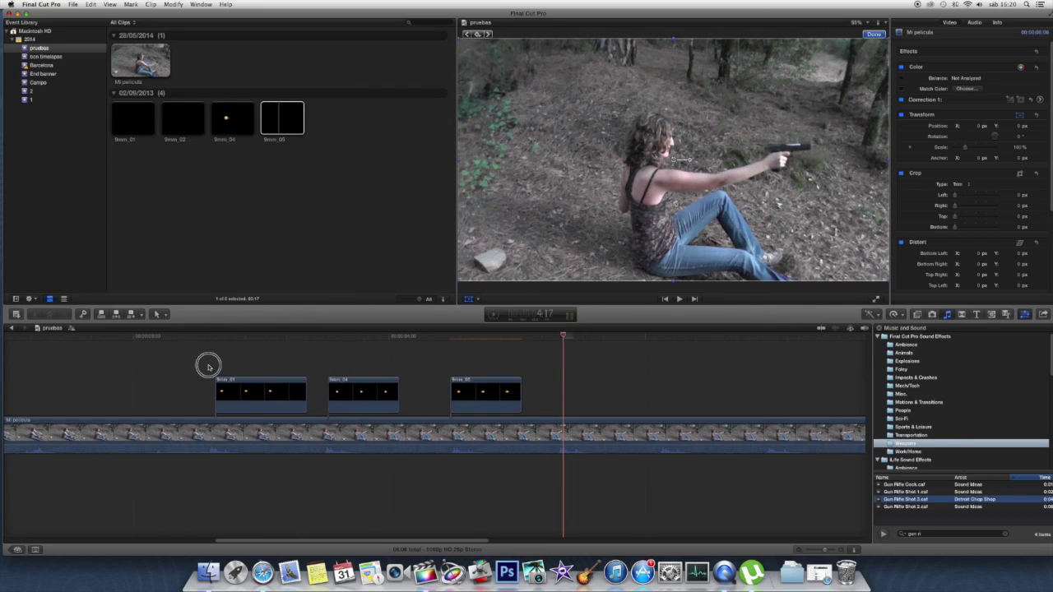
left_click(209, 369)
key("space")
key("space")
left_click(211, 374)
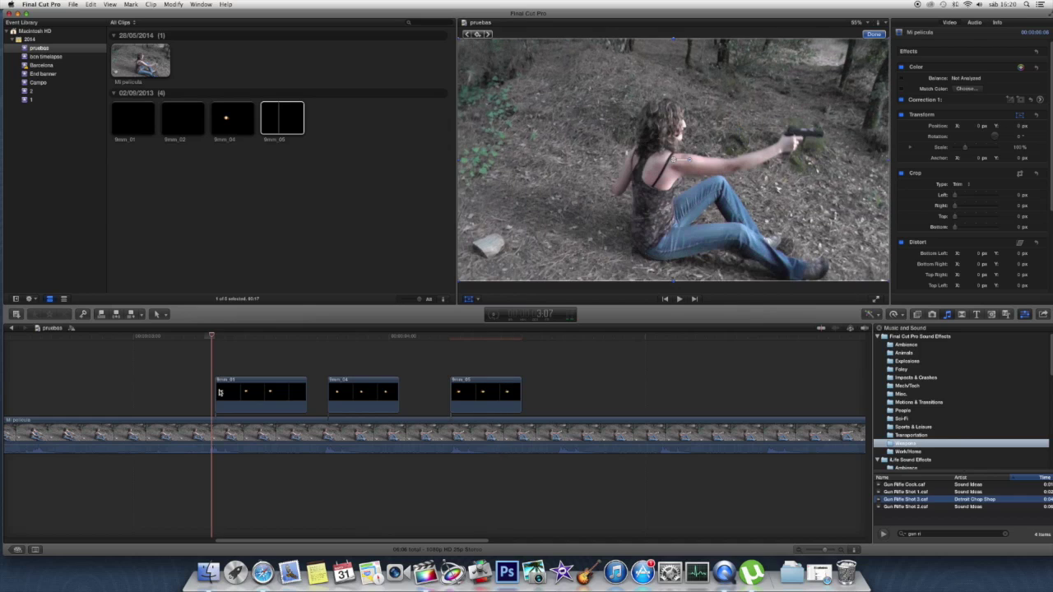
left_click(221, 392)
left_click(222, 364)
left_click(229, 396)
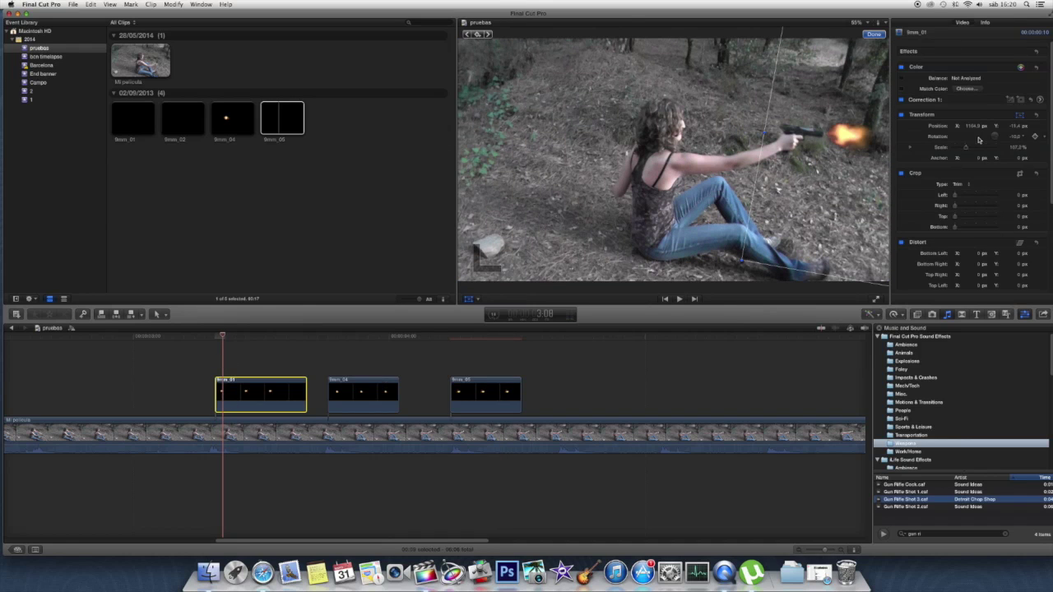
- Set the opacity of the 9mm_01, 9mm_04 and 9mm_05 flash clips to 40%
mouse_move(1049, 173)
left_mouse_down()
mouse_move(1045, 265)
mouse_move(977, 285)
left_mouse_up()
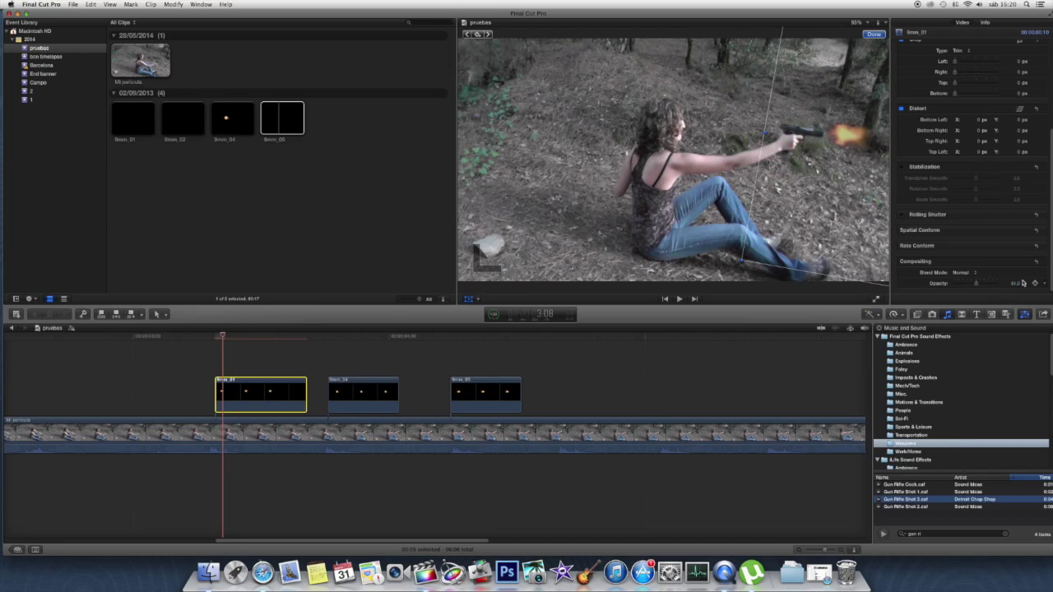
left_click(1018, 285)
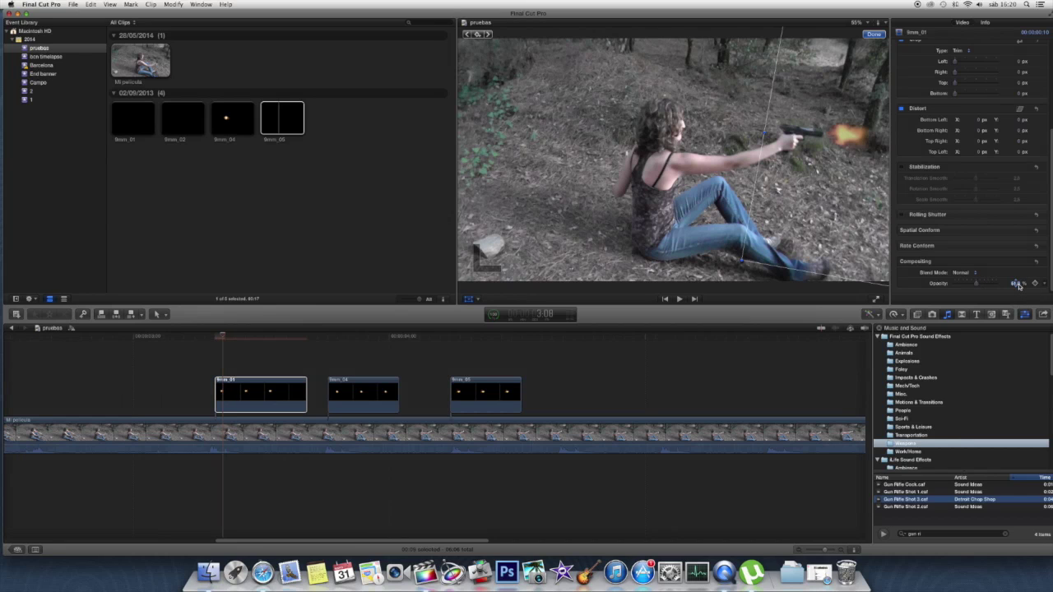
type("40")
left_click(344, 396)
scroll(1008, 246, "down", 3)
scroll(1008, 247, "down", 2)
left_click(1017, 283)
type("40")
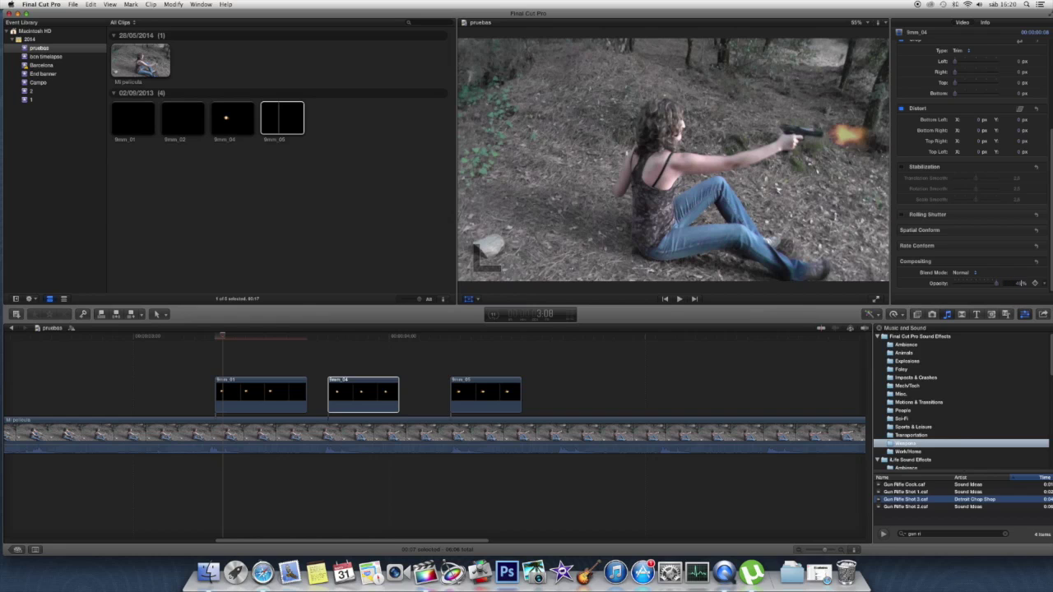
key("Return")
left_click(479, 368)
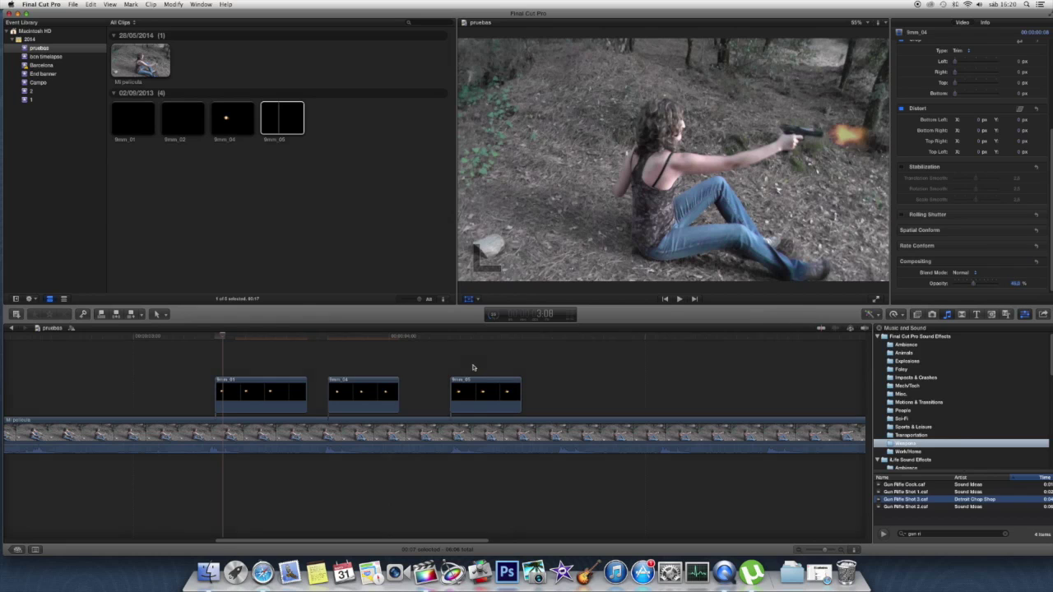
left_click(467, 389)
scroll(937, 258, "down", 8)
left_click(1018, 283)
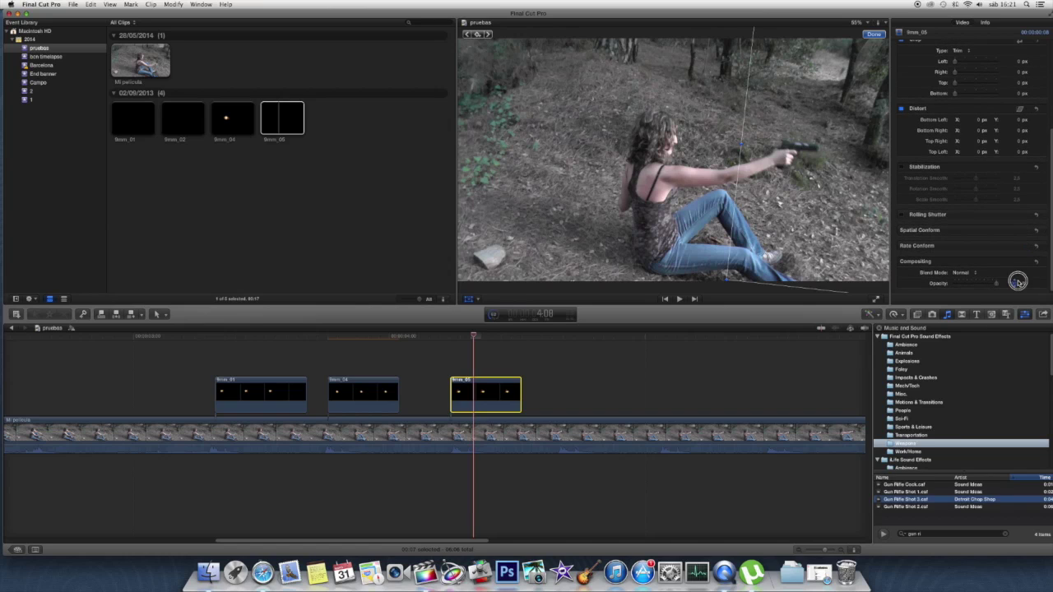
key("Return")
- Play the flash section several times to review the dimmed flashes against the footage
left_click(207, 364)
key("space")
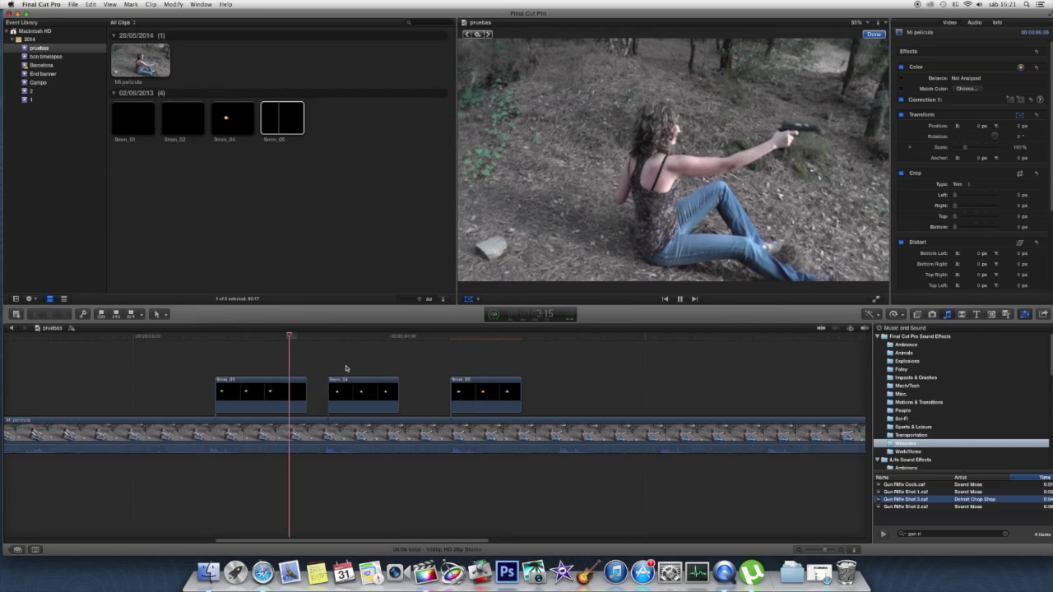
key("space")
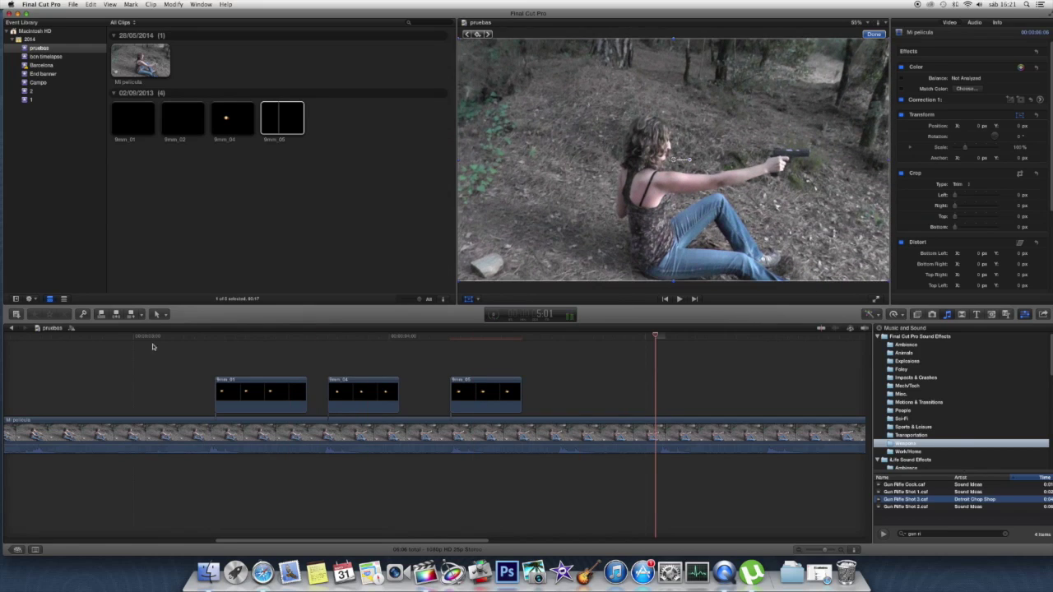
left_click(195, 365)
key("space")
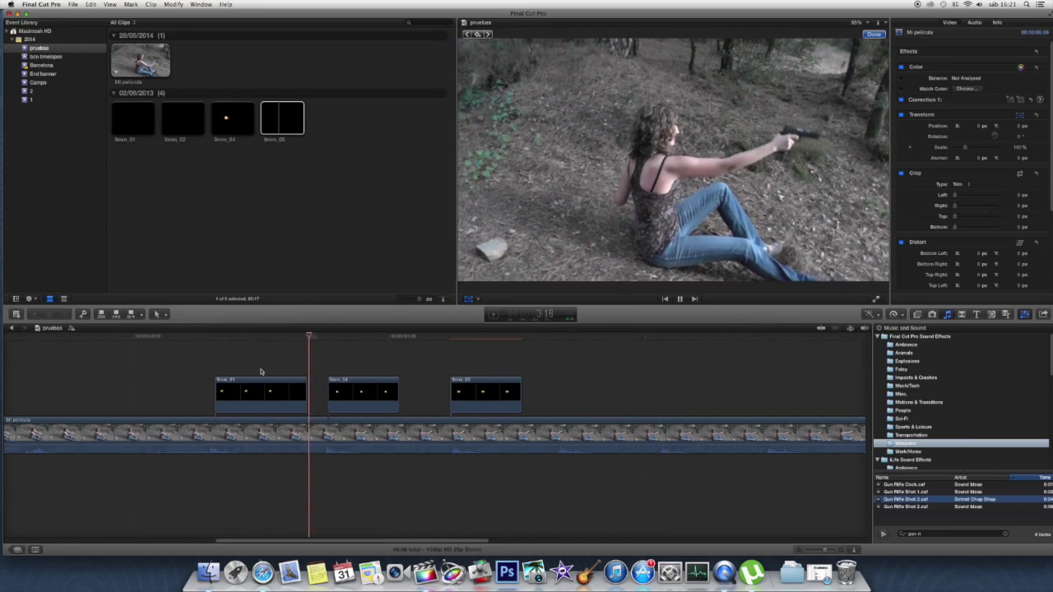
key("space")
left_click(180, 358)
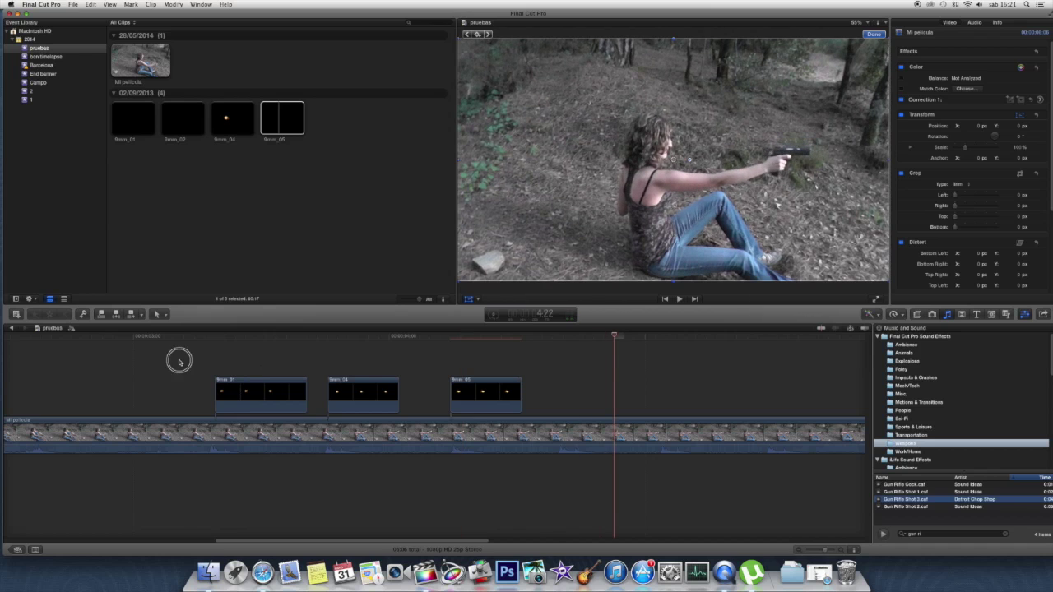
left_click(237, 357)
left_click(208, 363)
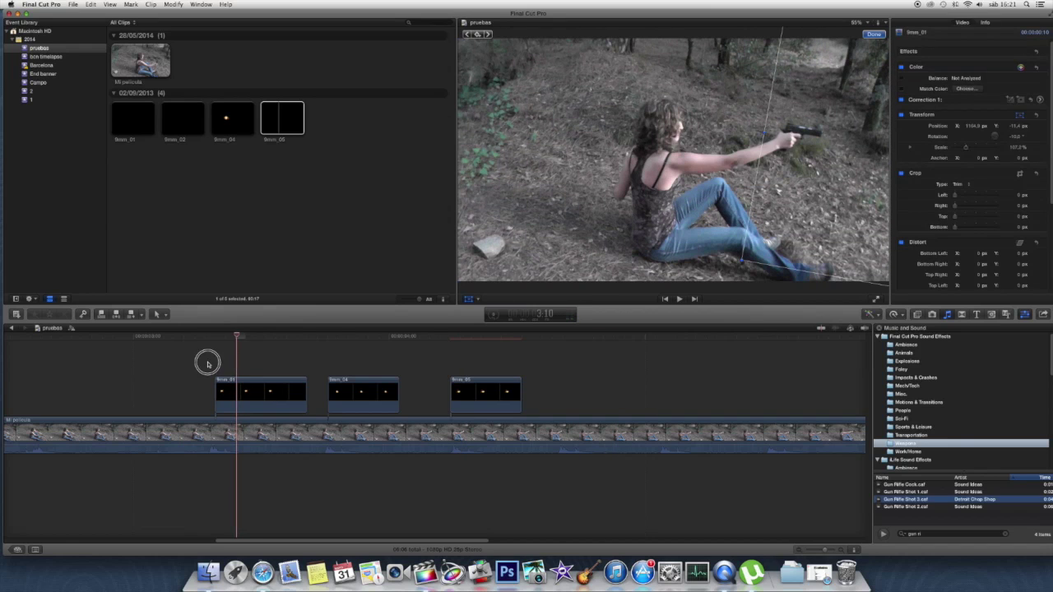
key("space")
key("space")
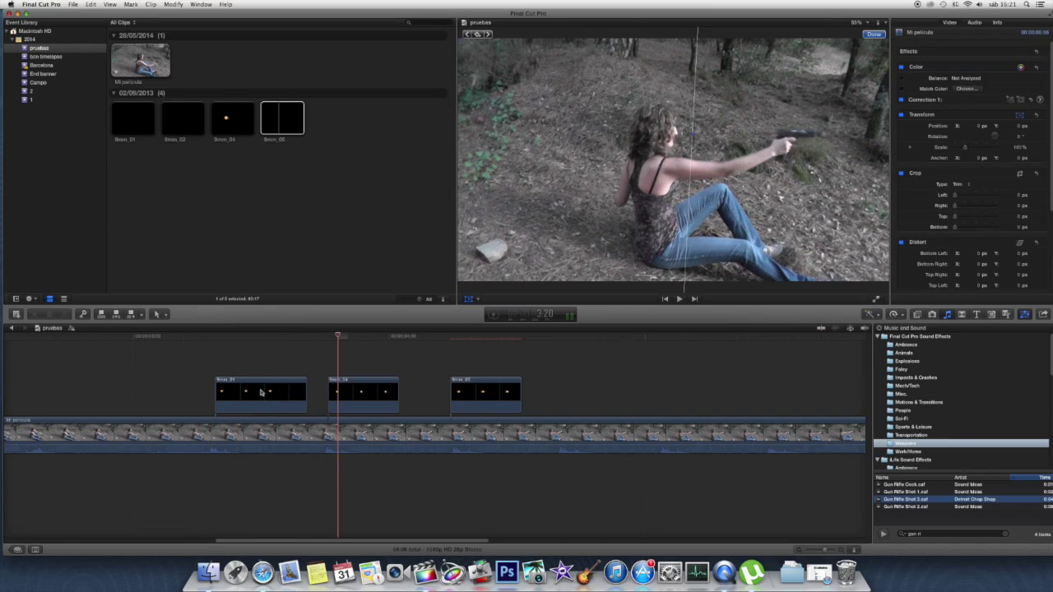
- Raise the 9mm_01 flash's opacity to 85%
left_click(257, 395)
scroll(974, 285, "down", 3)
scroll(973, 286, "down", 3)
scroll(974, 285, "down", 3)
left_click_drag(973, 285, 976, 284)
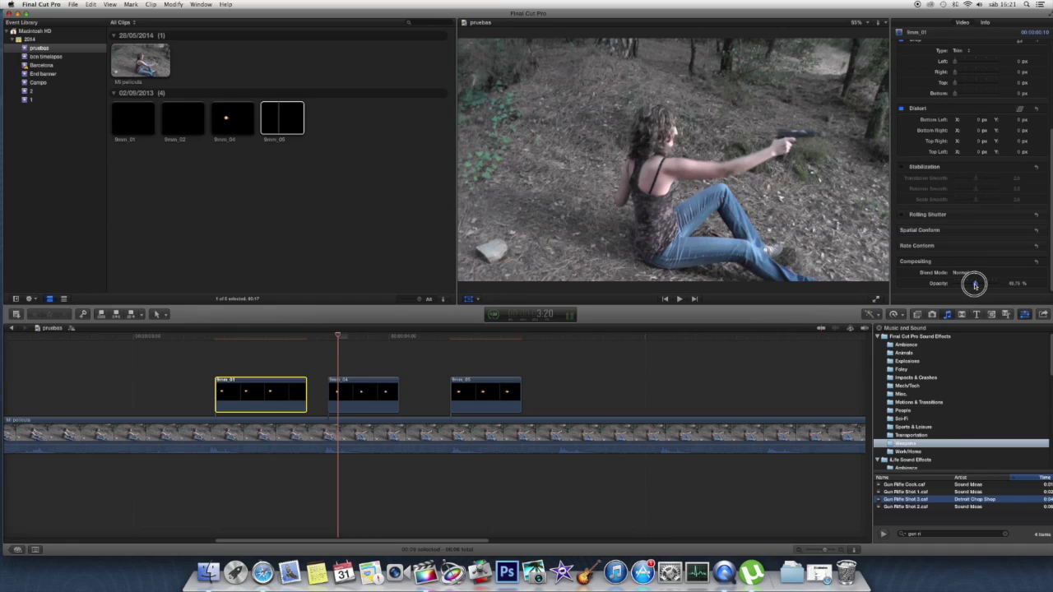
left_click(1017, 283)
type("85")
key("Return")
- Set the 9mm_04 and 9mm_05 flashes' opacity to 50%
left_click(205, 381)
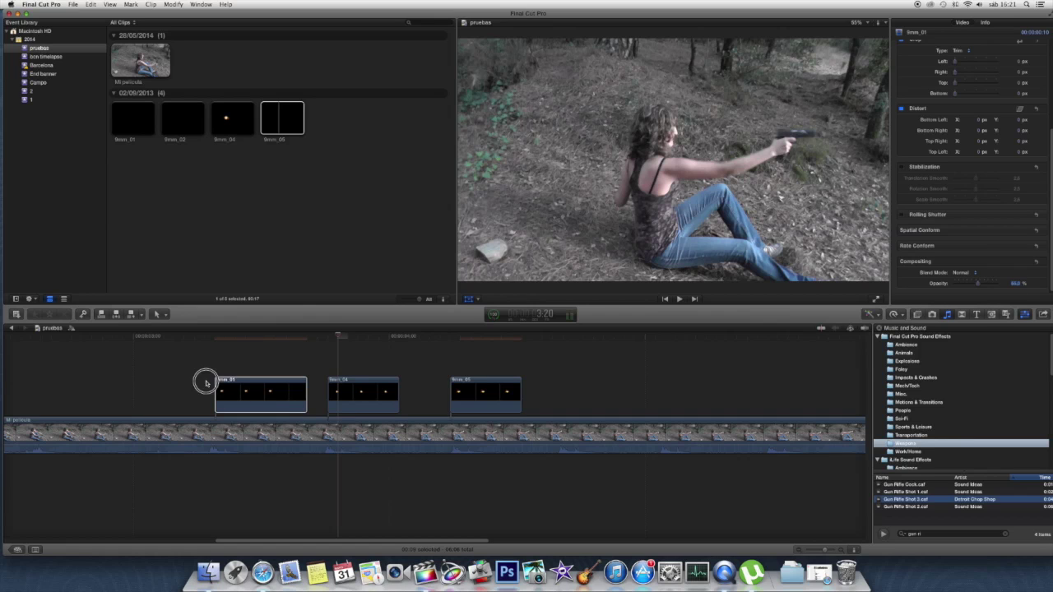
left_click(360, 389)
scroll(1036, 230, "down", 5)
left_click(1018, 284)
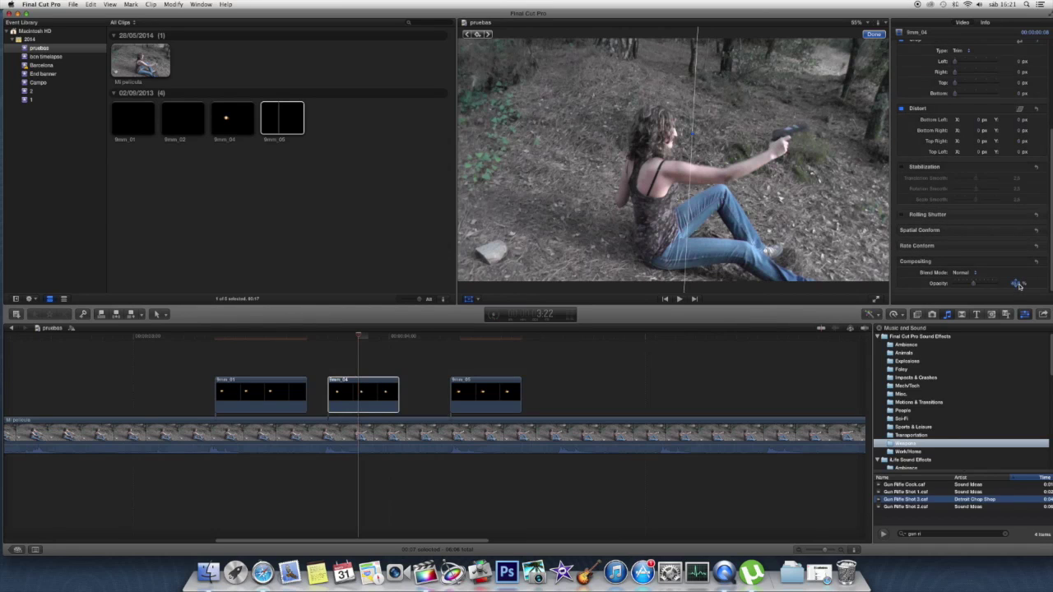
type("50")
key("Return")
key("Return")
left_click(454, 391)
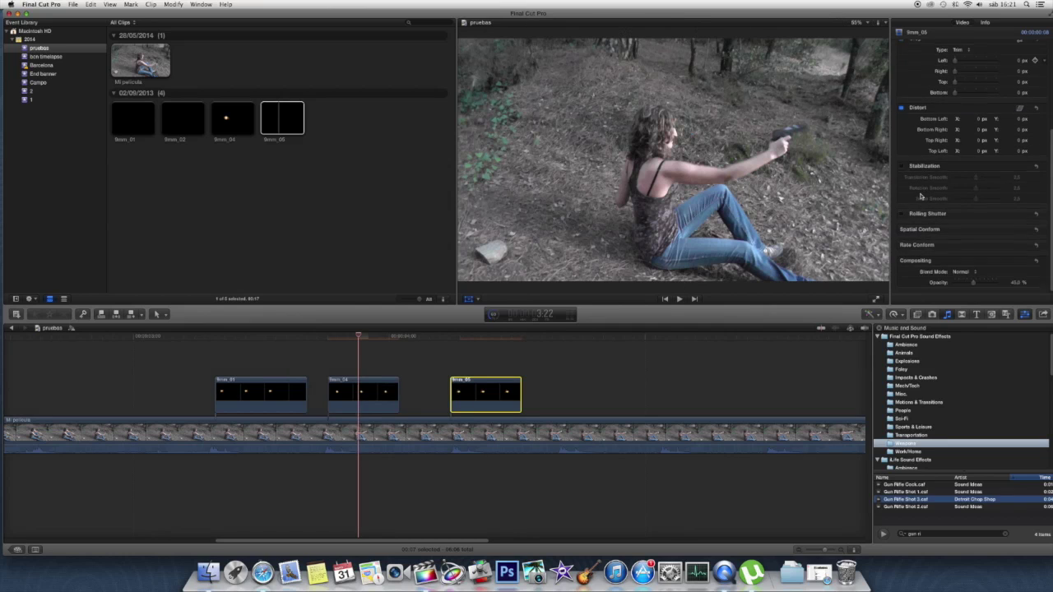
left_click(1018, 283)
type("50")
key("Return")
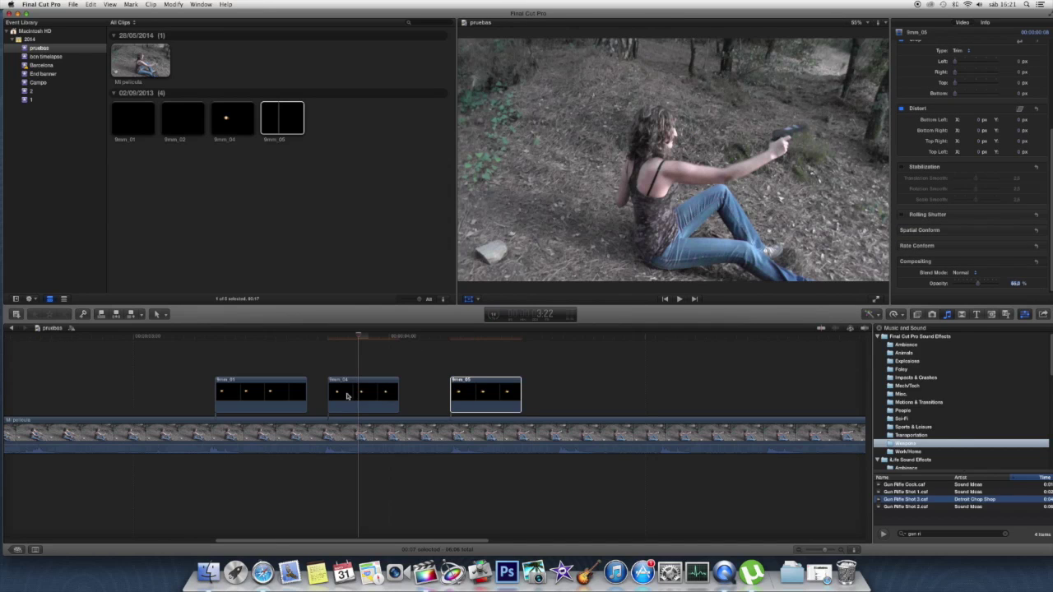
left_click(212, 371)
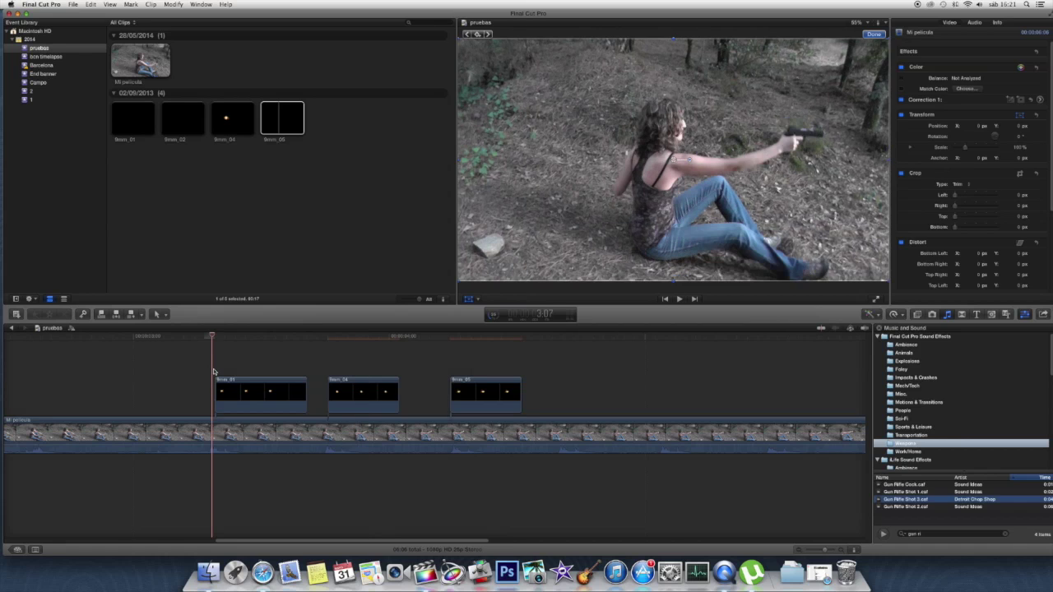
key("space")
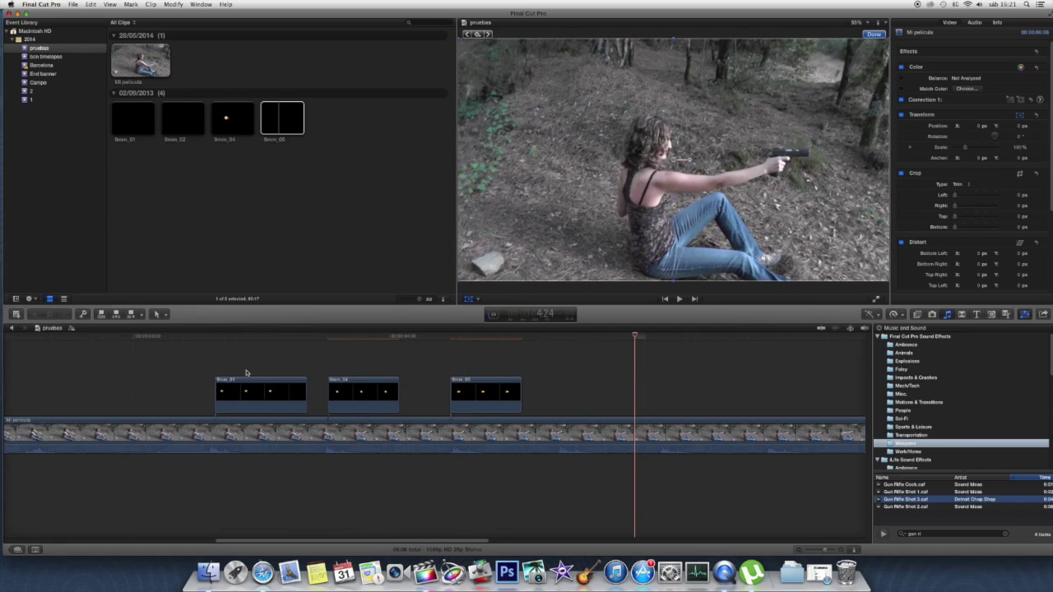
left_click(203, 378)
key("space")
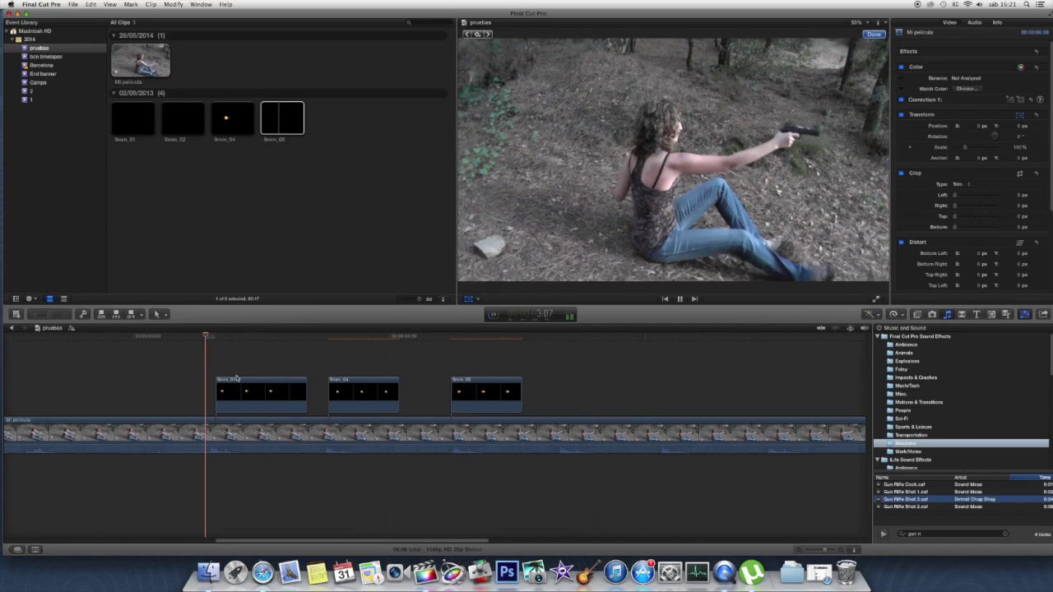
key("space")
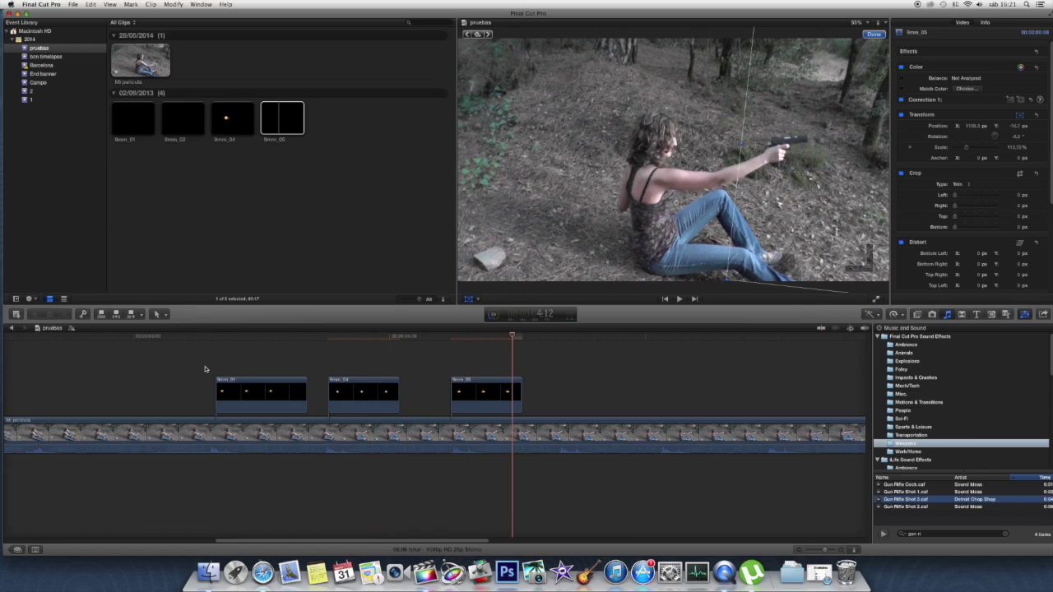
left_click(206, 371)
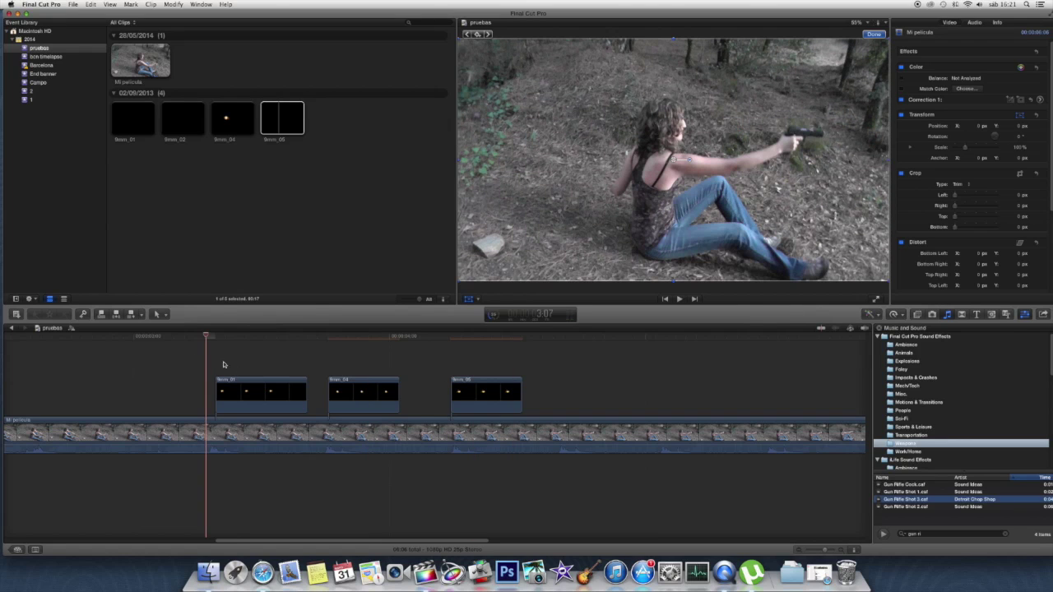
left_click(223, 365)
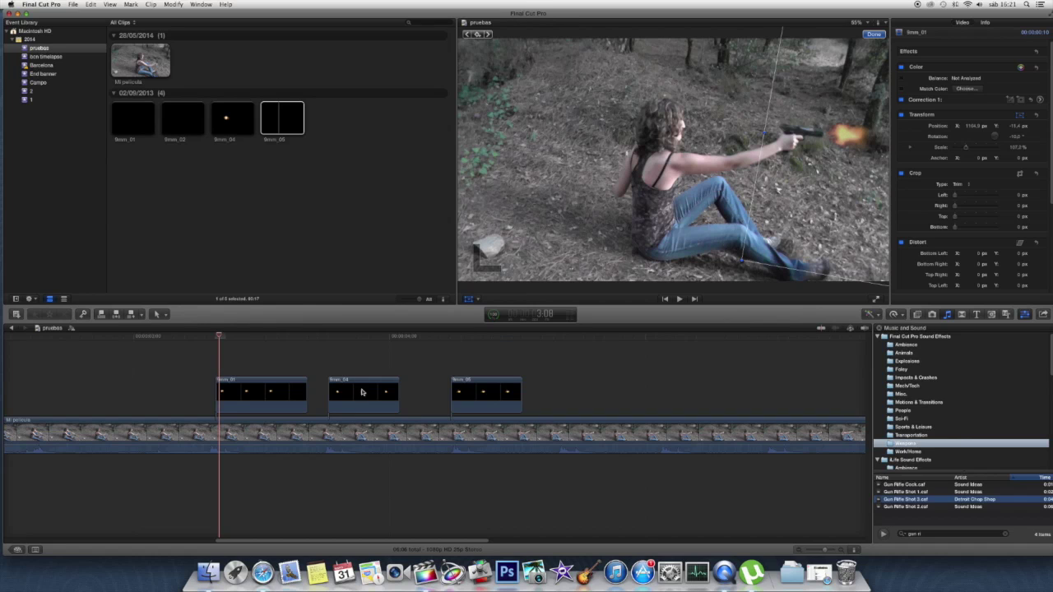
left_click(210, 368)
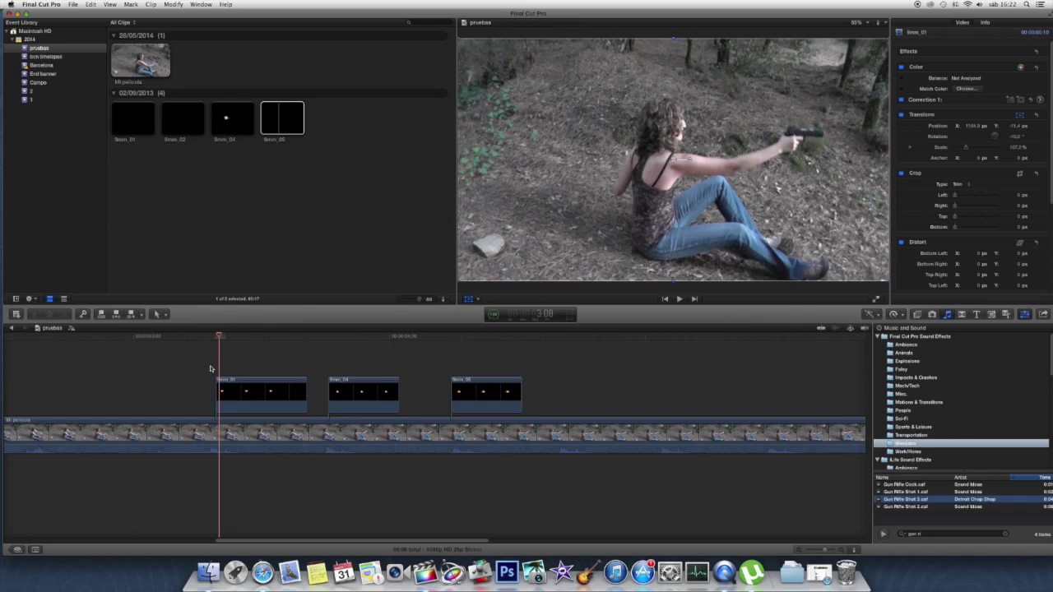
left_click(261, 402)
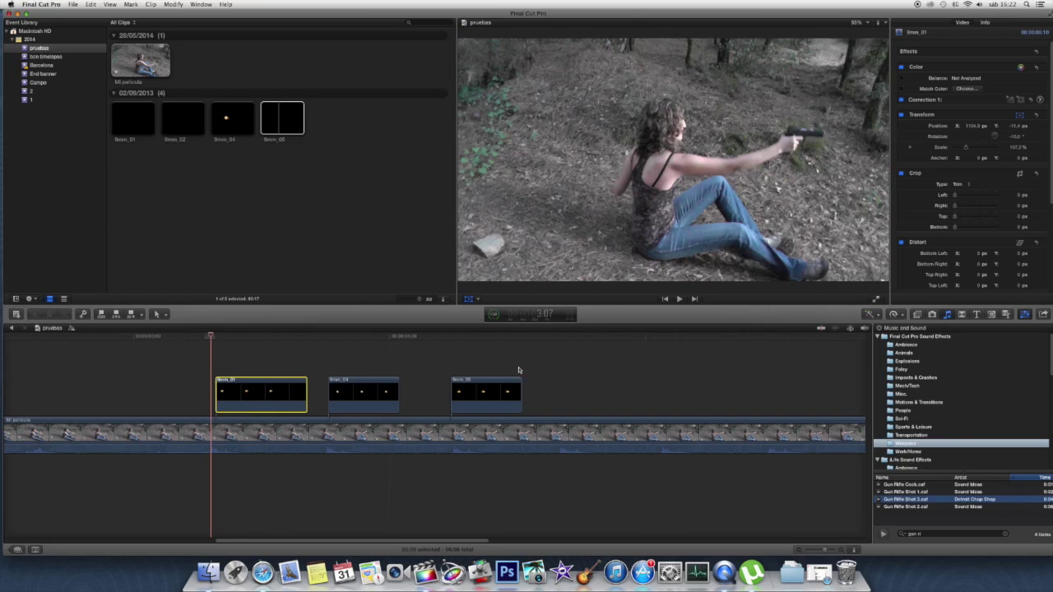
- Paste copies of the three muzzle-flash clips later and shift them onto later gunshots
left_click_drag(544, 362, 237, 408)
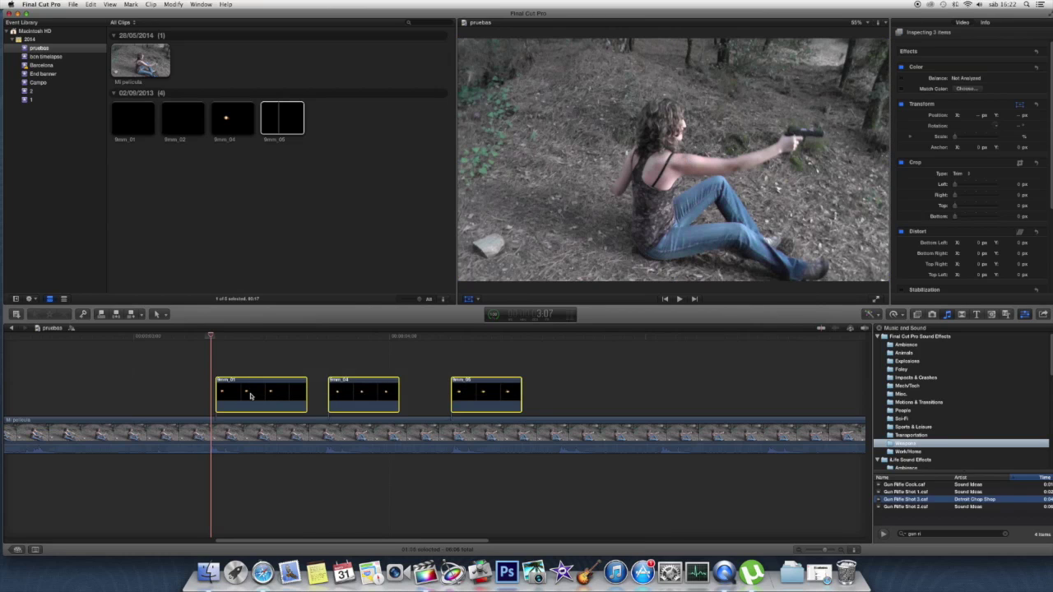
left_click(556, 365)
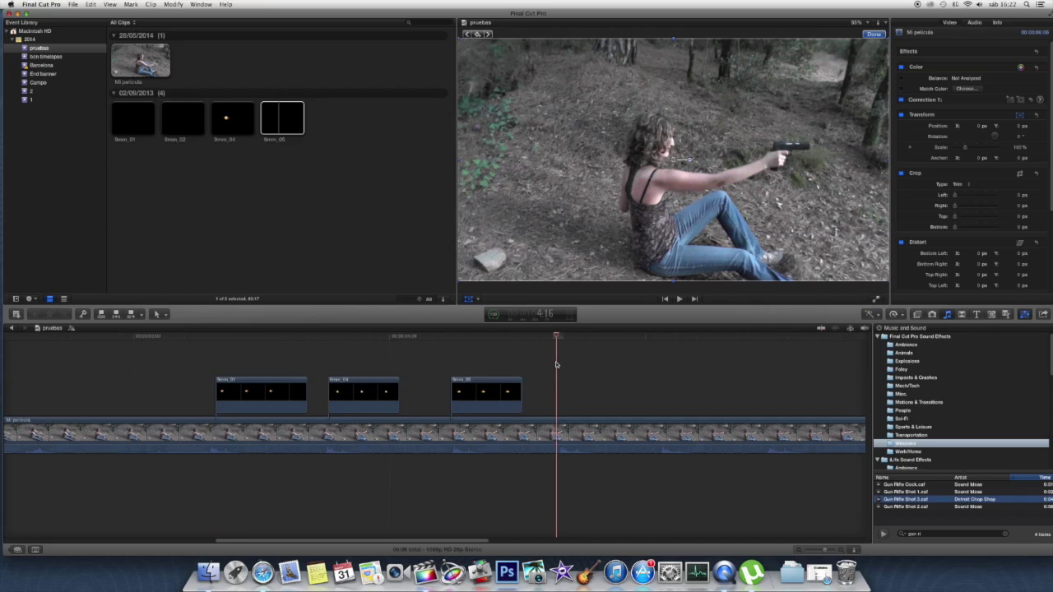
key("super+v")
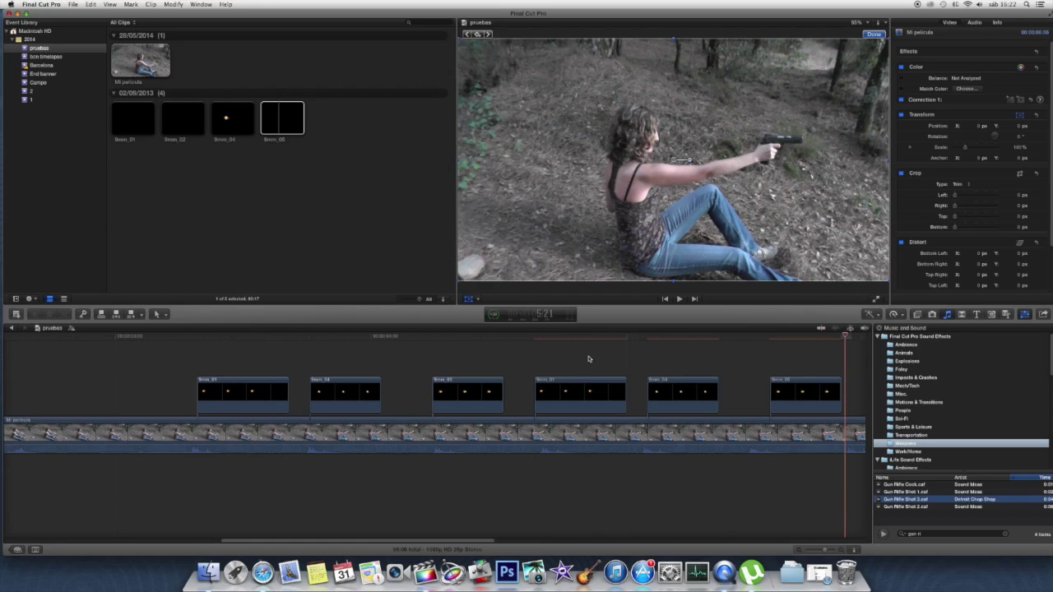
mouse_move(509, 397)
left_mouse_down()
mouse_move(520, 397)
mouse_move(509, 396)
left_mouse_up()
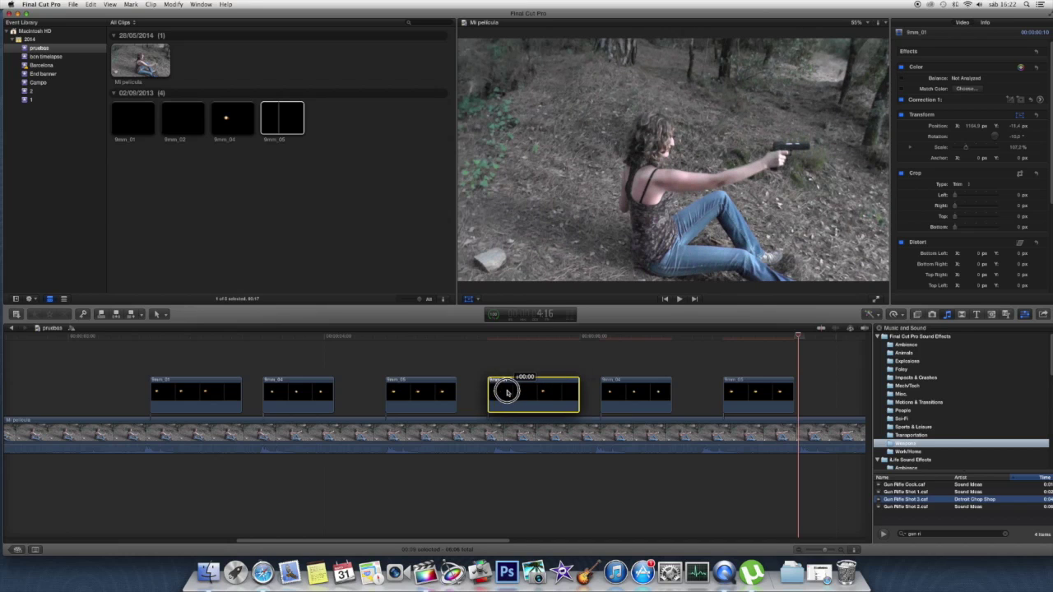
left_click_drag(499, 393, 509, 393)
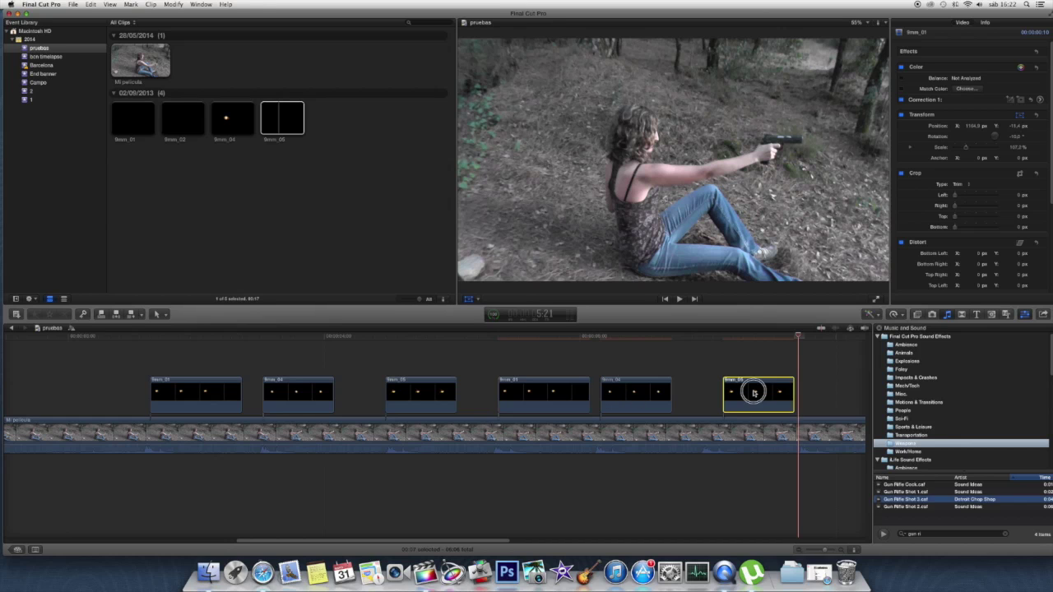
left_click_drag(751, 407, 730, 407)
- Paste another set of the three flash clips further along the timeline
scroll(777, 381, "right", 5)
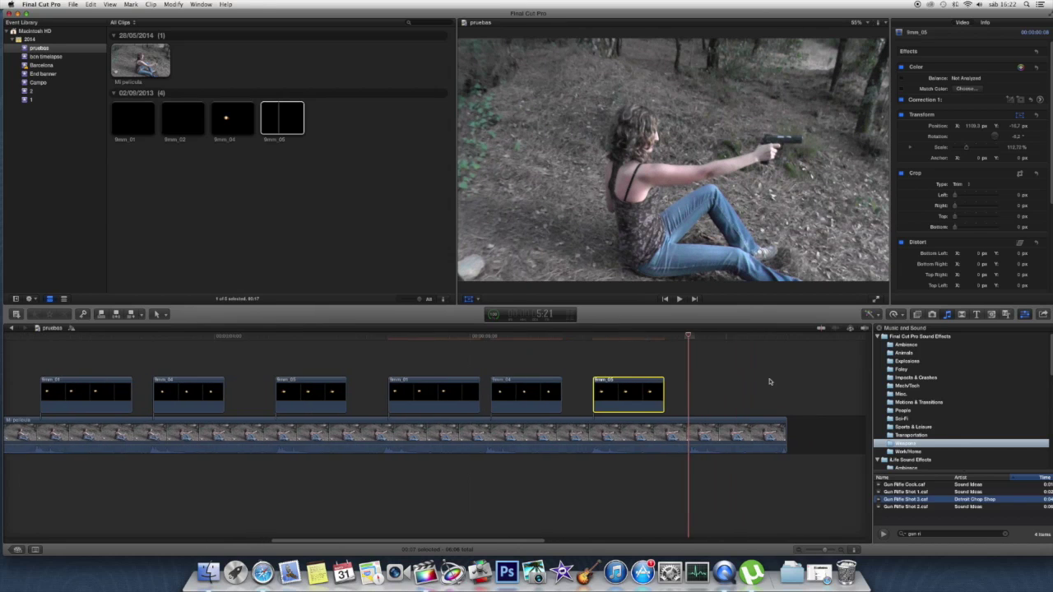
left_click(345, 396)
left_click(457, 399)
left_click(390, 394)
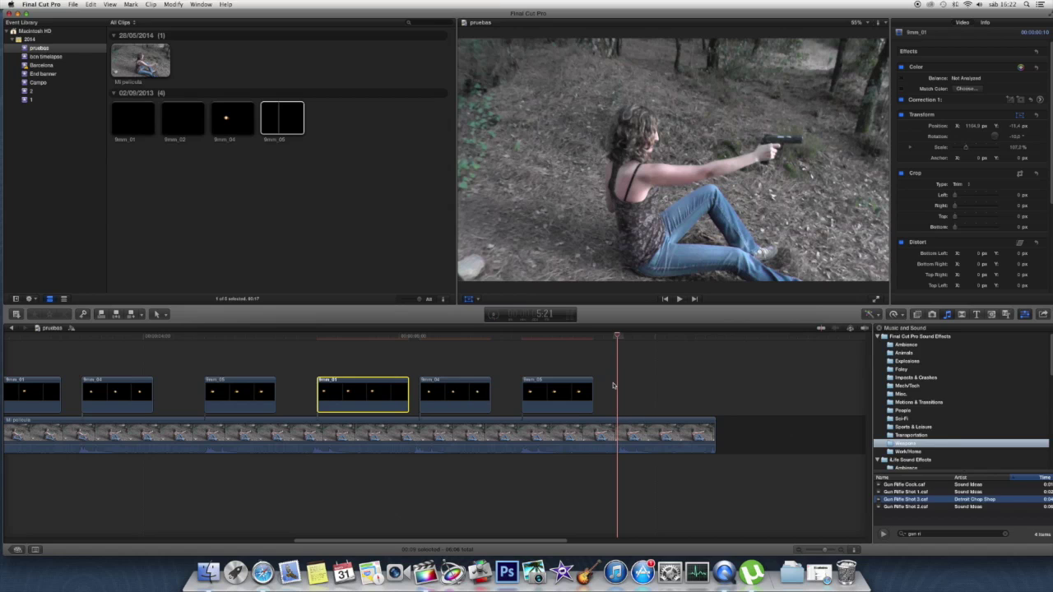
key("super+v")
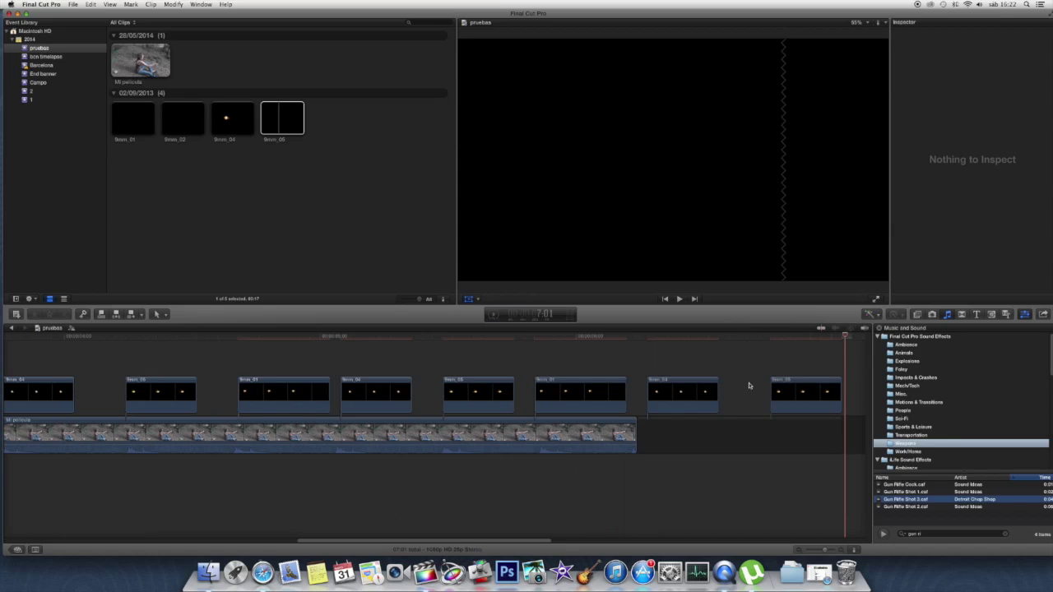
- Delete the two flash clips past Mi pelicula's end and the leftover gap
left_click_drag(823, 371, 683, 404)
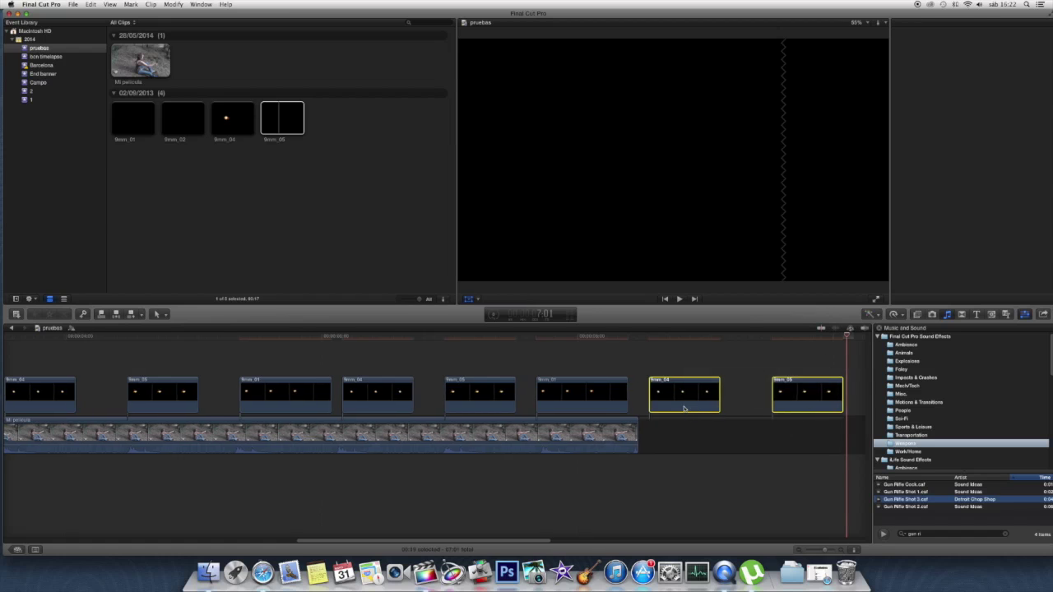
key("Delete")
left_click(682, 426)
key("Delete")
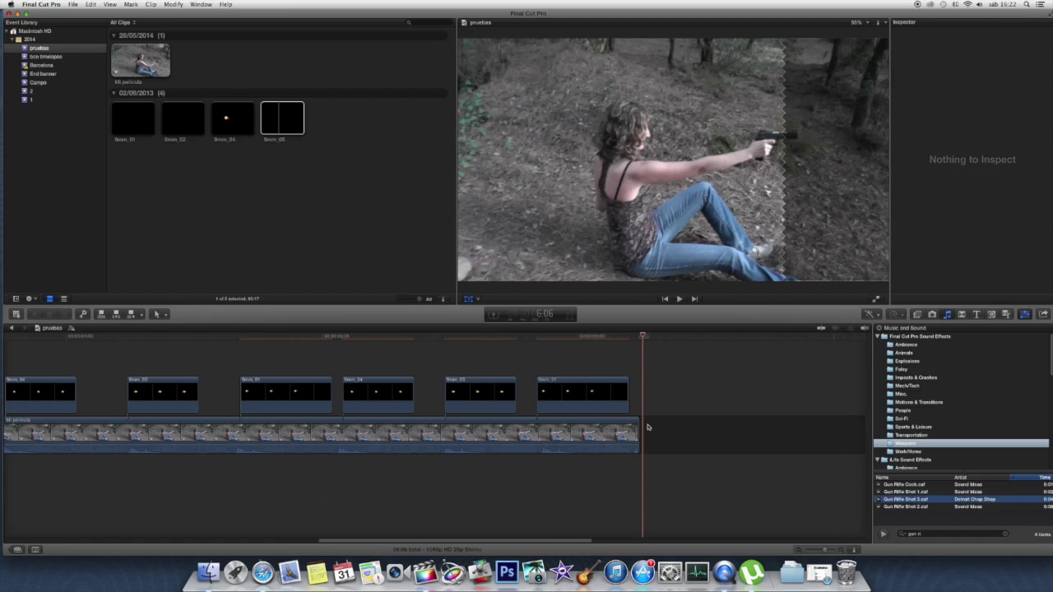
- Slide the last flash clip to end with the footage and return to the film's start
left_click_drag(568, 389, 573, 389)
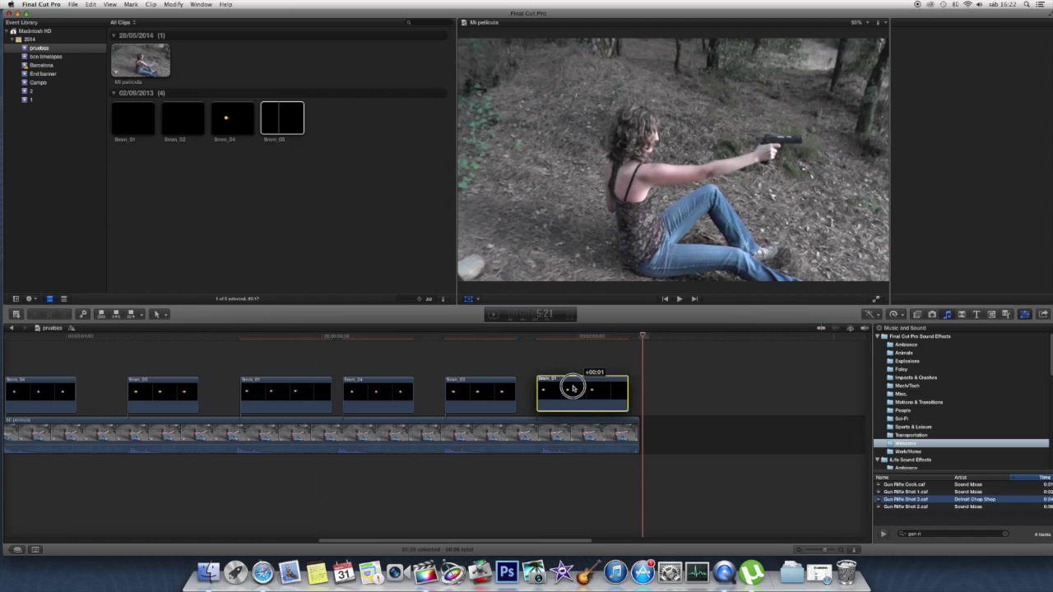
left_click_drag(573, 388, 578, 389)
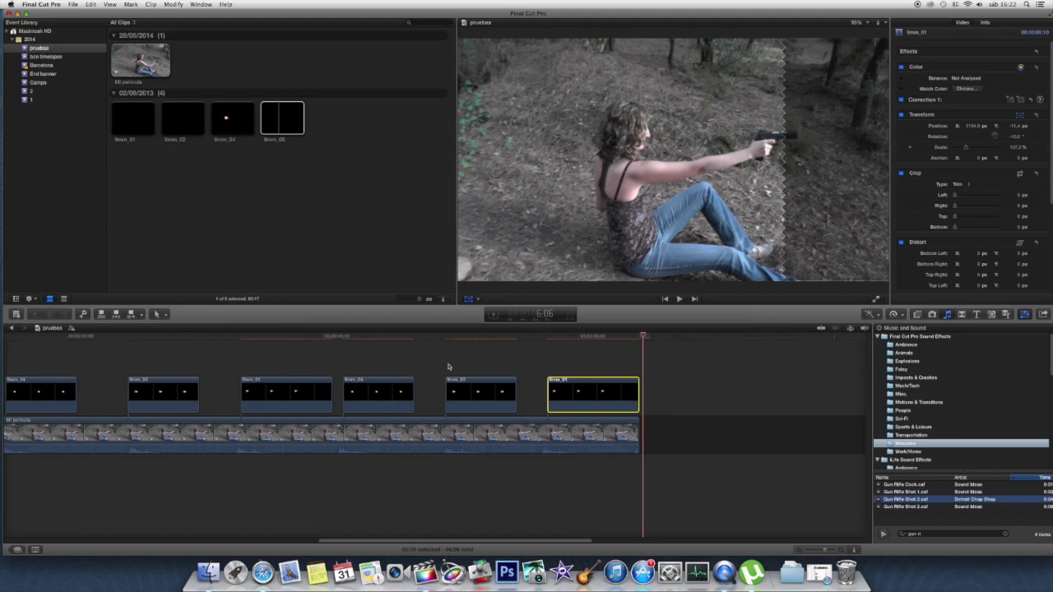
scroll(445, 367, "left", 3)
scroll(451, 367, "left", 3)
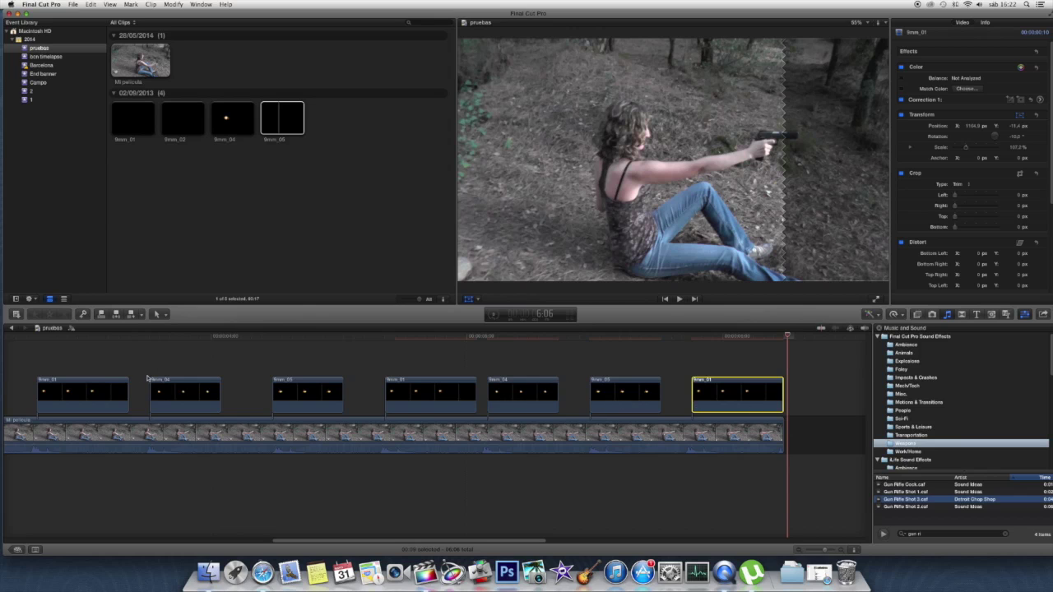
left_click(22, 371)
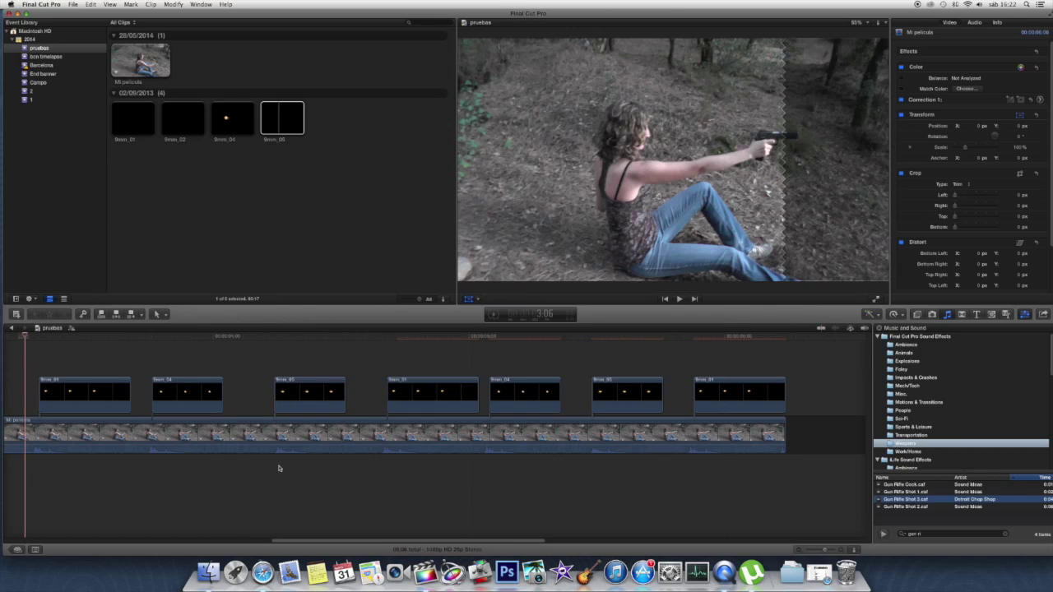
- Play the edit and move the 9mm_01 flash at 4:17 onto the pistol barrel
key("space")
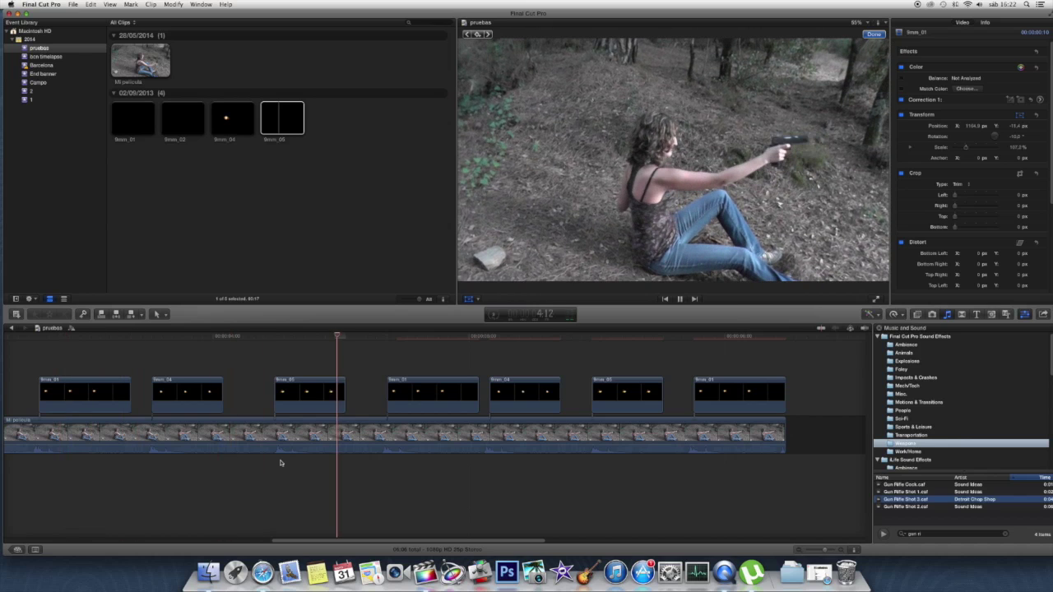
key("space")
left_click(410, 387)
left_click(388, 366)
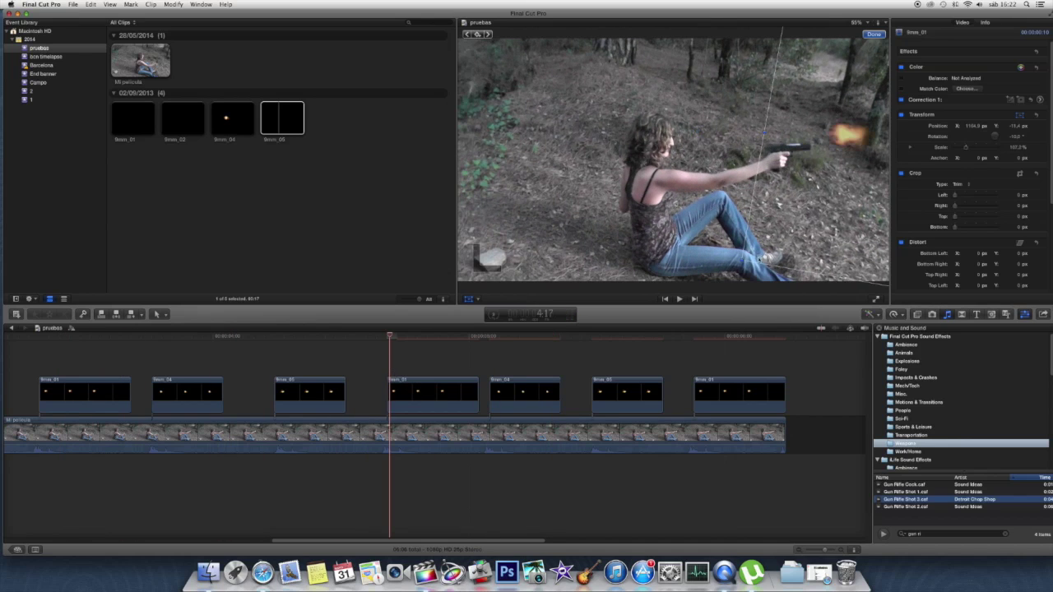
left_click_drag(803, 229, 810, 241)
- Move the 9mm_04 and 9mm_05 flash copies in the viewer onto the gun muzzle
left_click(508, 391)
left_click(497, 369)
left_click(495, 387)
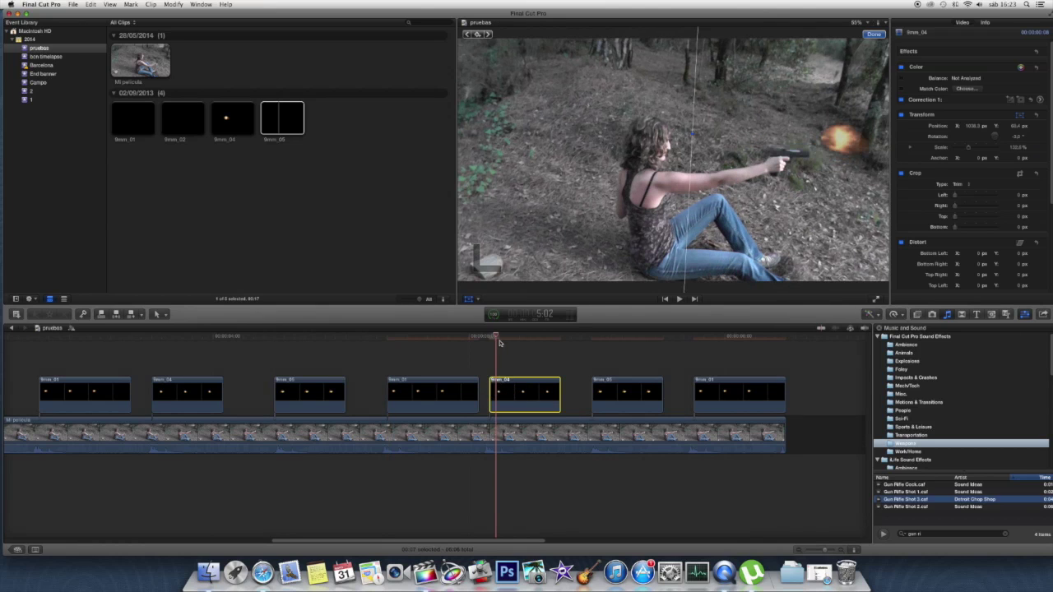
left_click_drag(496, 337, 494, 337)
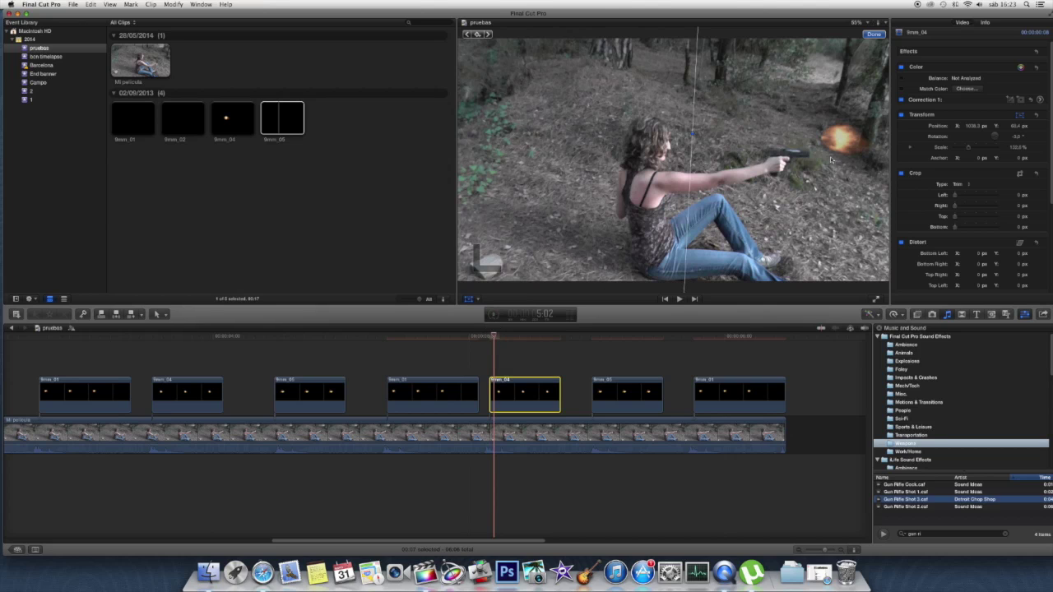
left_click_drag(831, 159, 825, 156)
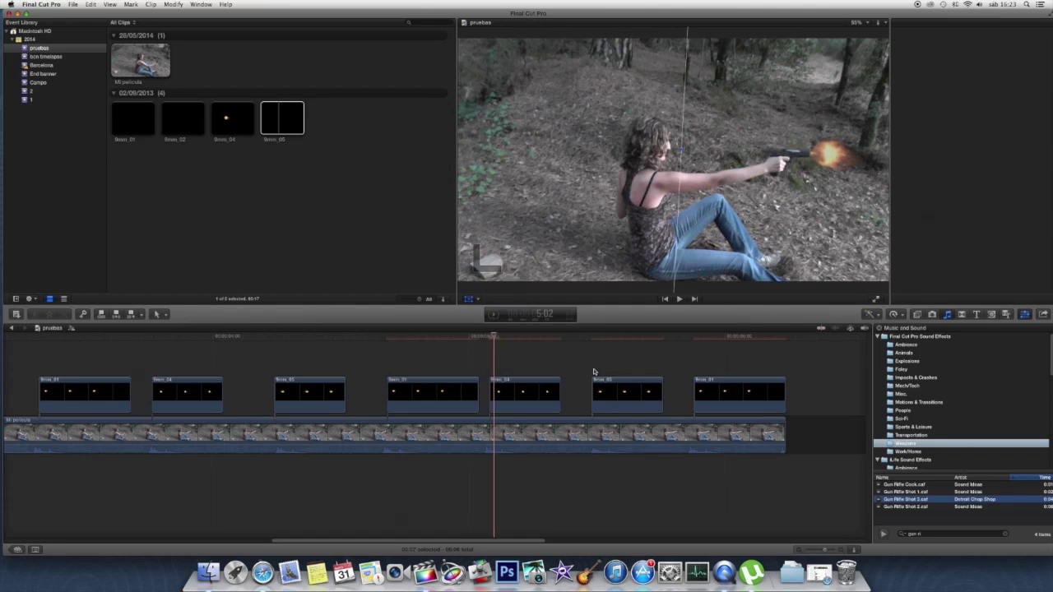
left_click(595, 393)
left_click_drag(843, 159, 830, 155)
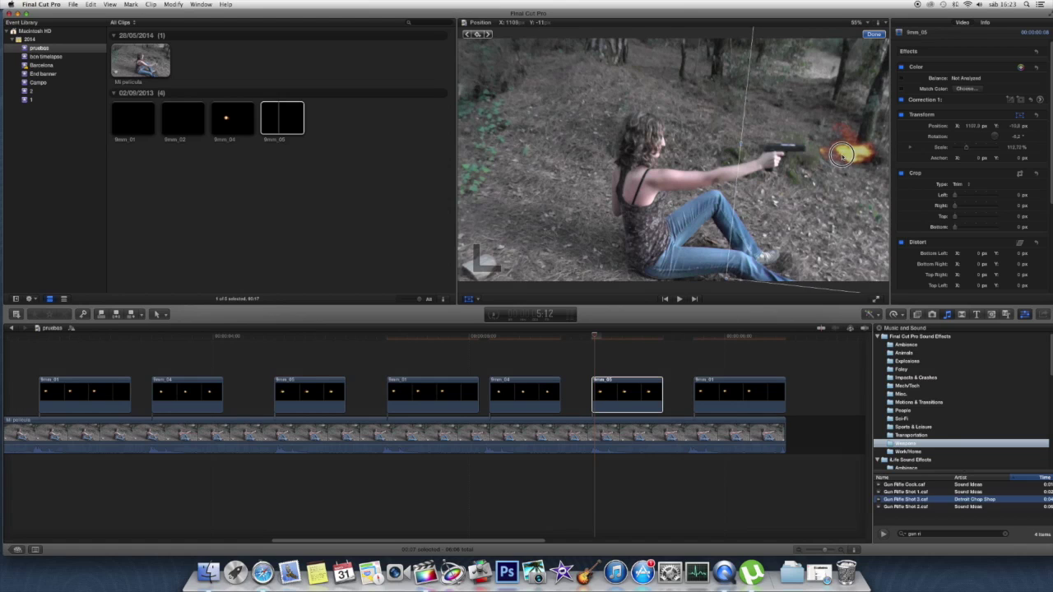
left_click(702, 388)
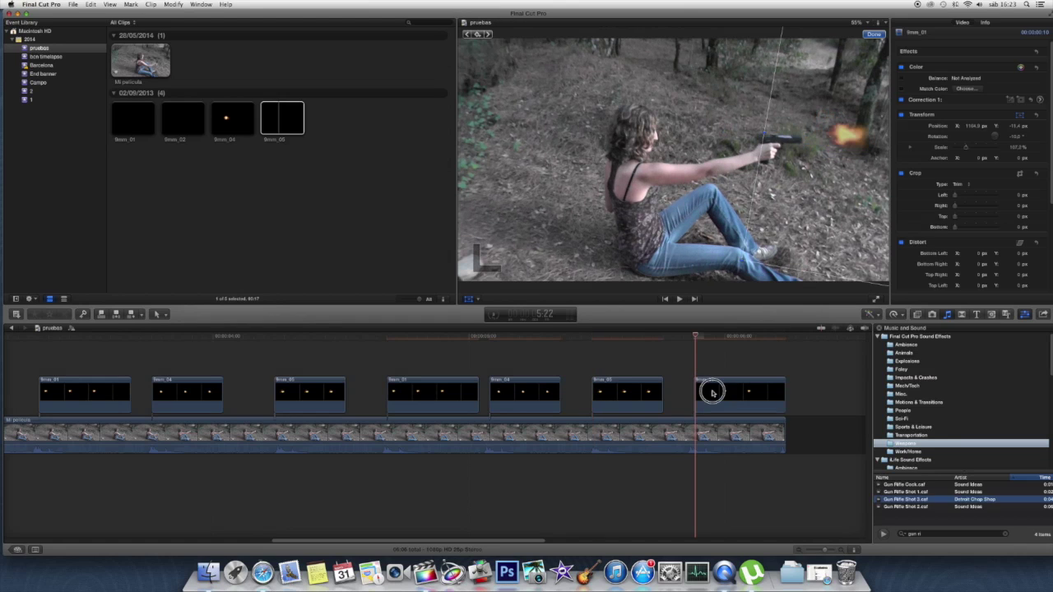
- Drag the last 9mm_01 flare onto the pistol muzzle at 5:22, then zoom the viewer to 50%
left_click_drag(859, 137, 828, 144)
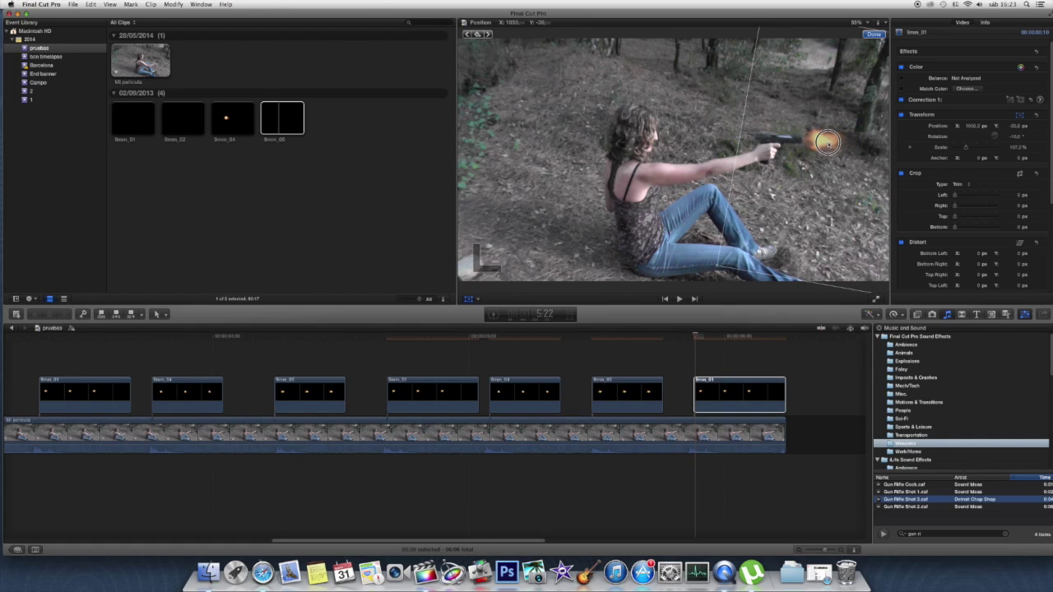
left_click_drag(827, 143, 830, 145)
key("super+minus")
key("shift+z")
key("super+minus")
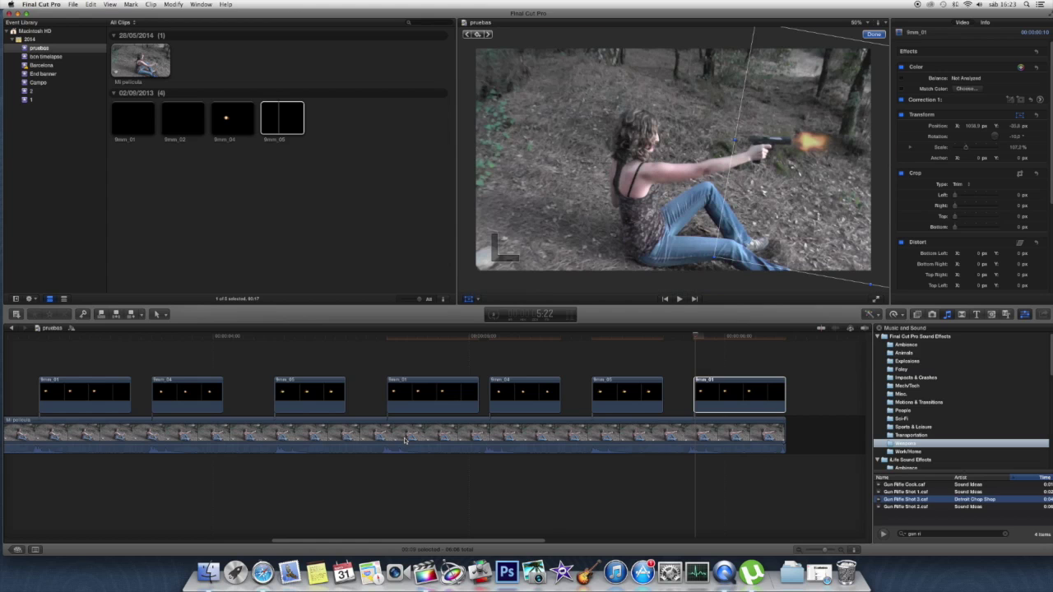
left_click(867, 23)
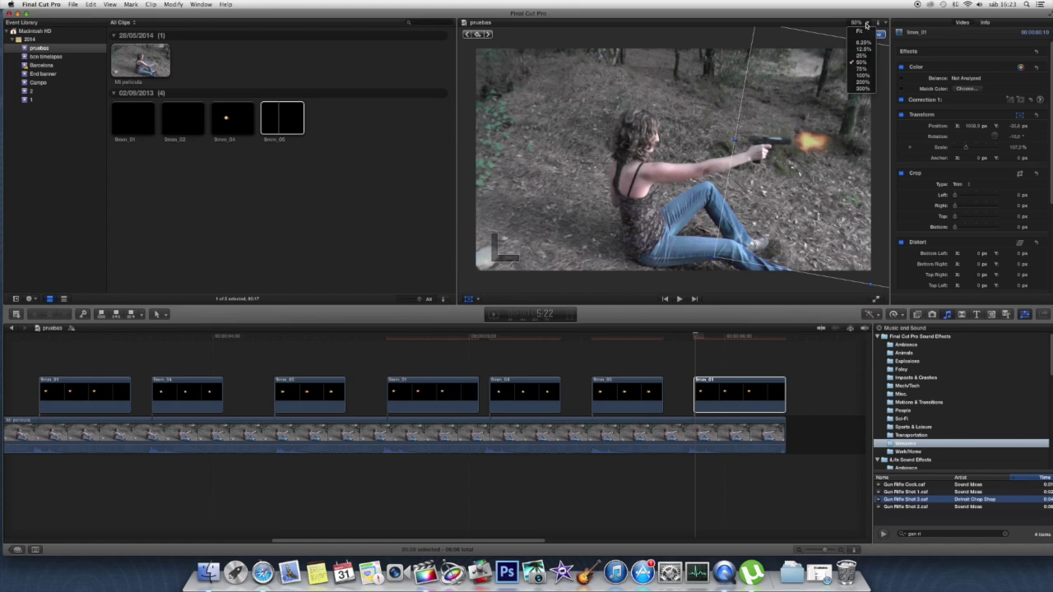
left_click(782, 134)
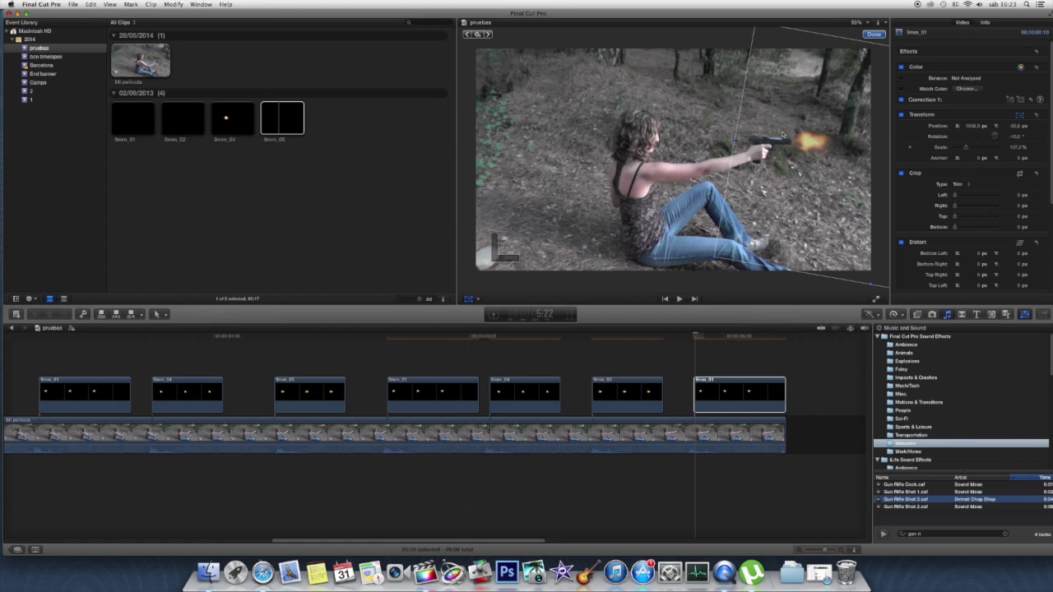
- Play from the start to review the flashes, then fit the project and park near the first shot
left_click(26, 379)
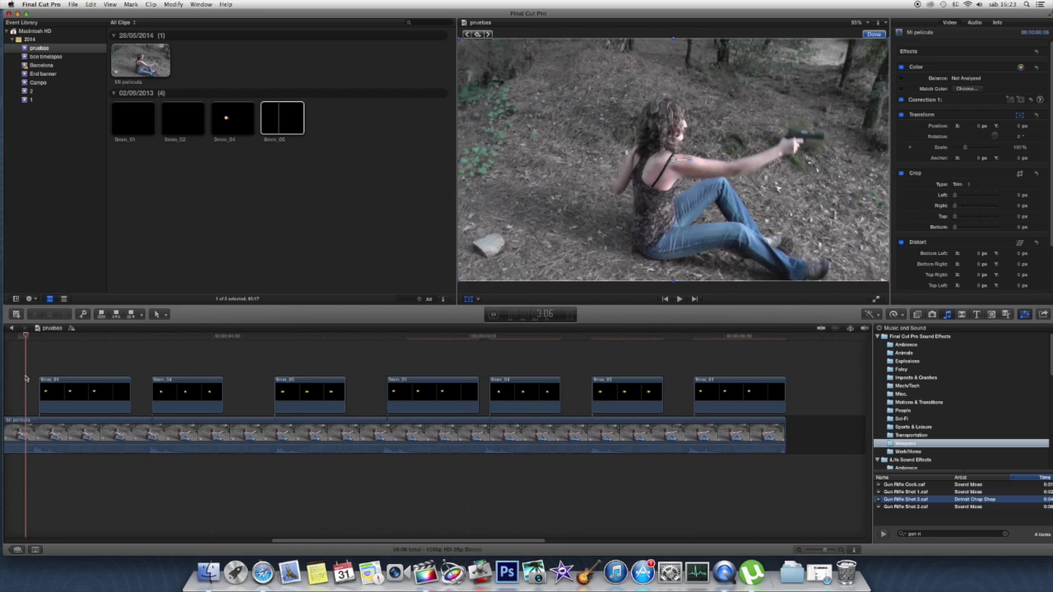
key("space")
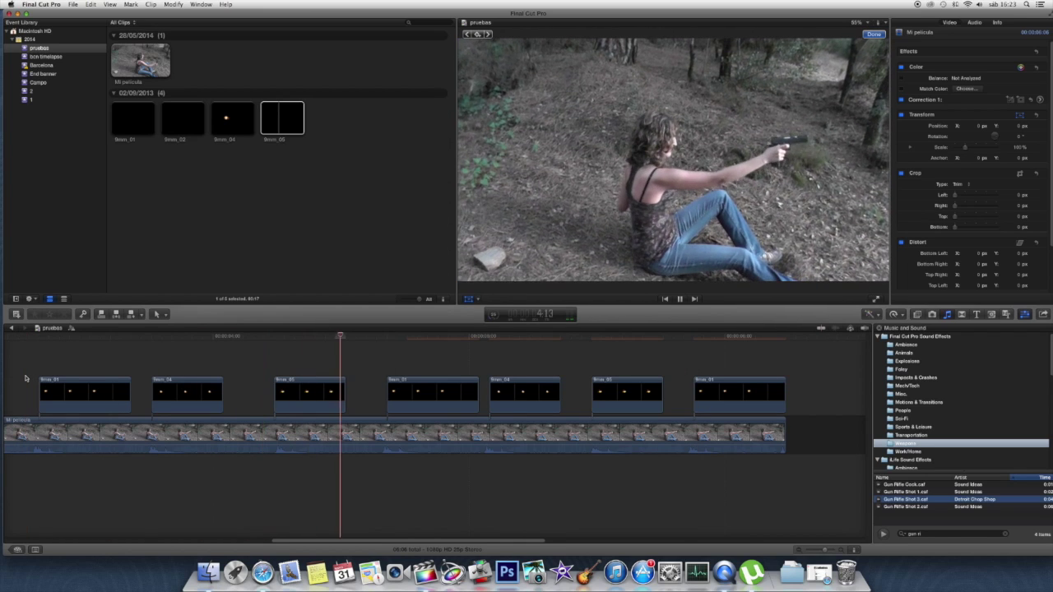
key("space")
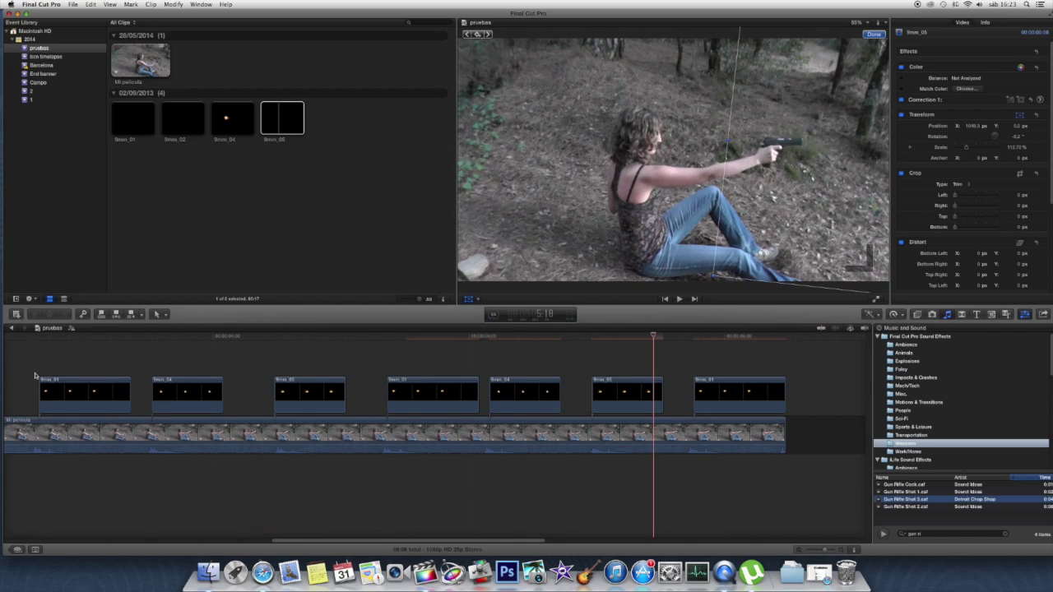
key("super+minus")
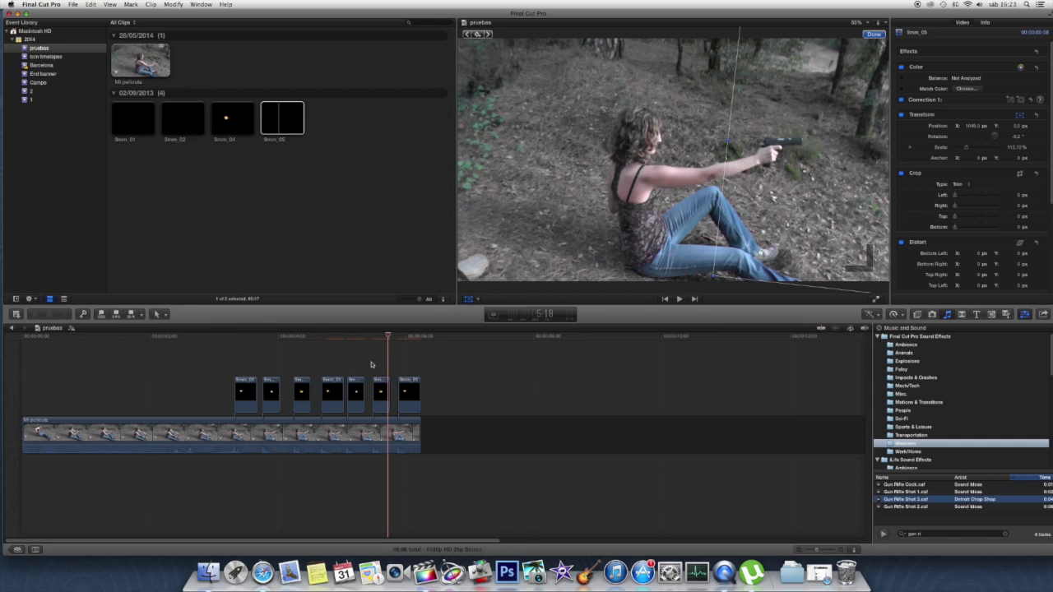
left_click(213, 375)
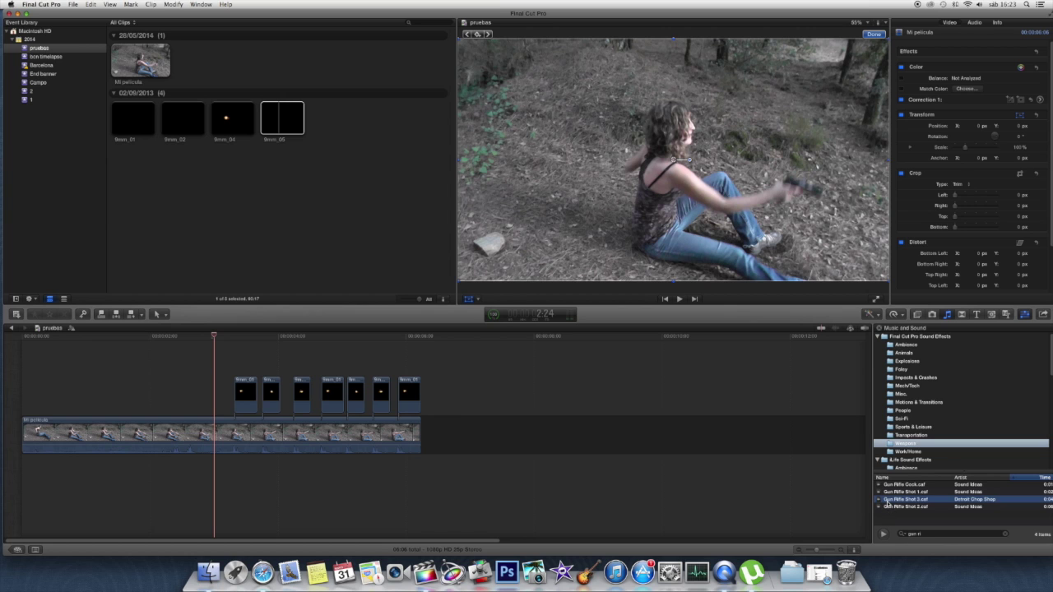
- Add Gun Rifle Shot 3 below the film, trim its start and end, and slide it toward the first shot
mouse_move(911, 504)
left_mouse_down()
mouse_move(178, 463)
mouse_move(224, 468)
left_mouse_up()
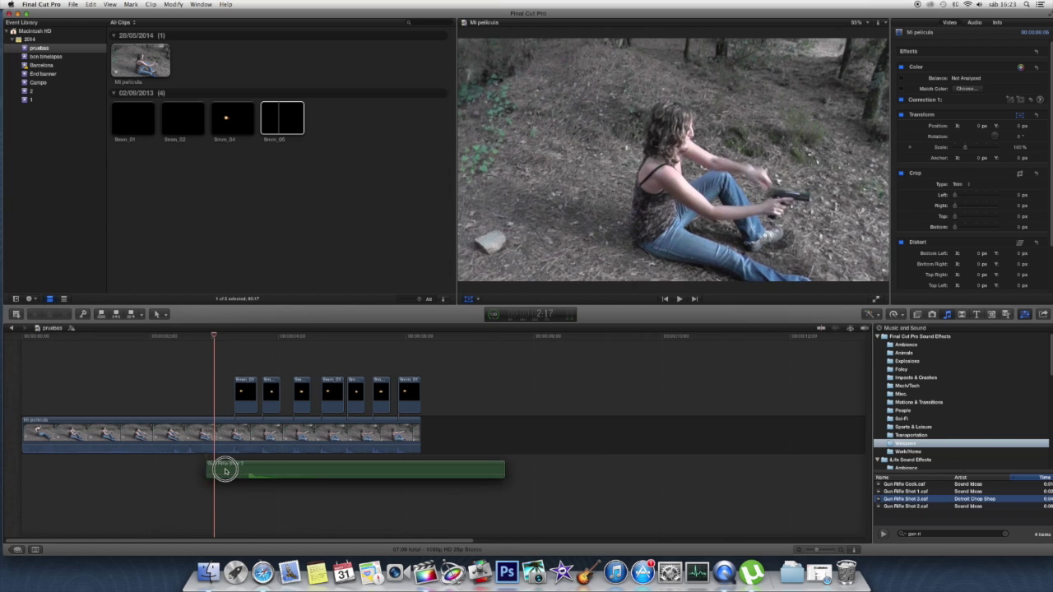
key("space")
key("space")
left_click_drag(228, 462, 268, 464)
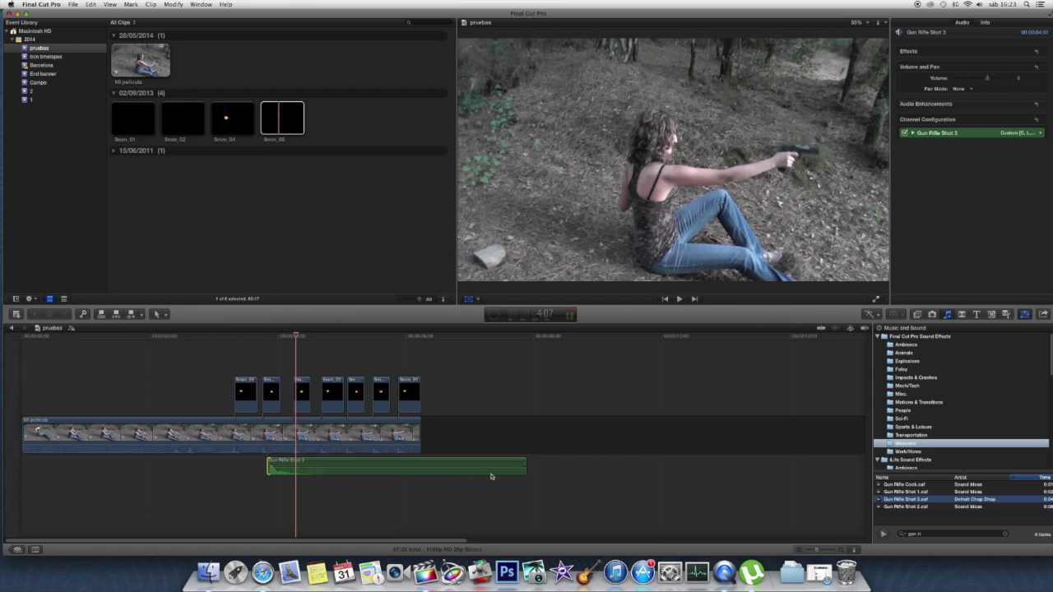
left_click_drag(524, 464, 327, 463)
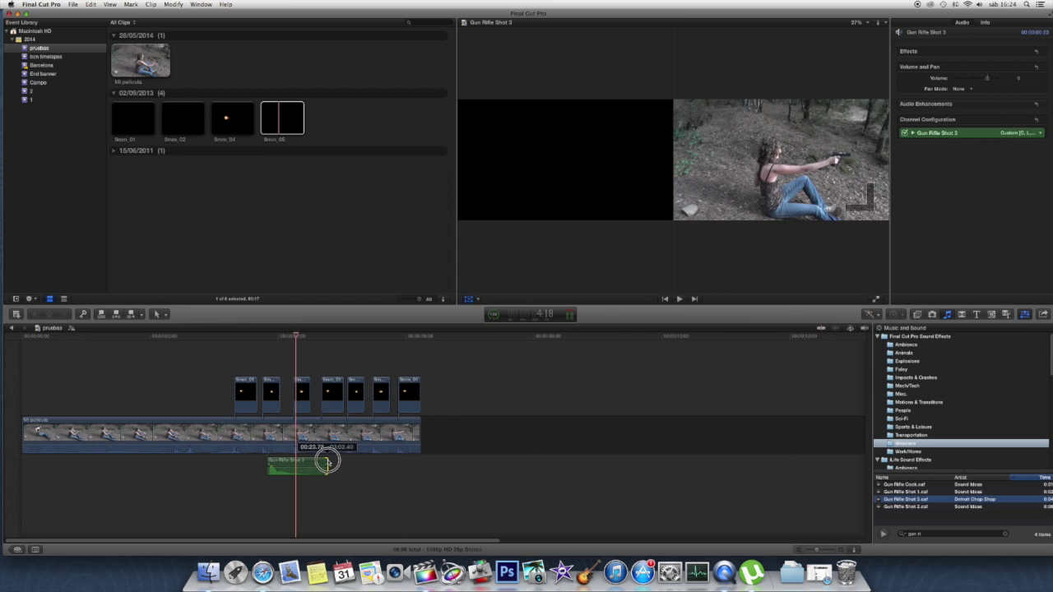
left_click_drag(327, 463, 327, 463)
key("super+equal")
key("super+equal")
left_click_drag(241, 463, 107, 466)
scroll(116, 494, "left", 5)
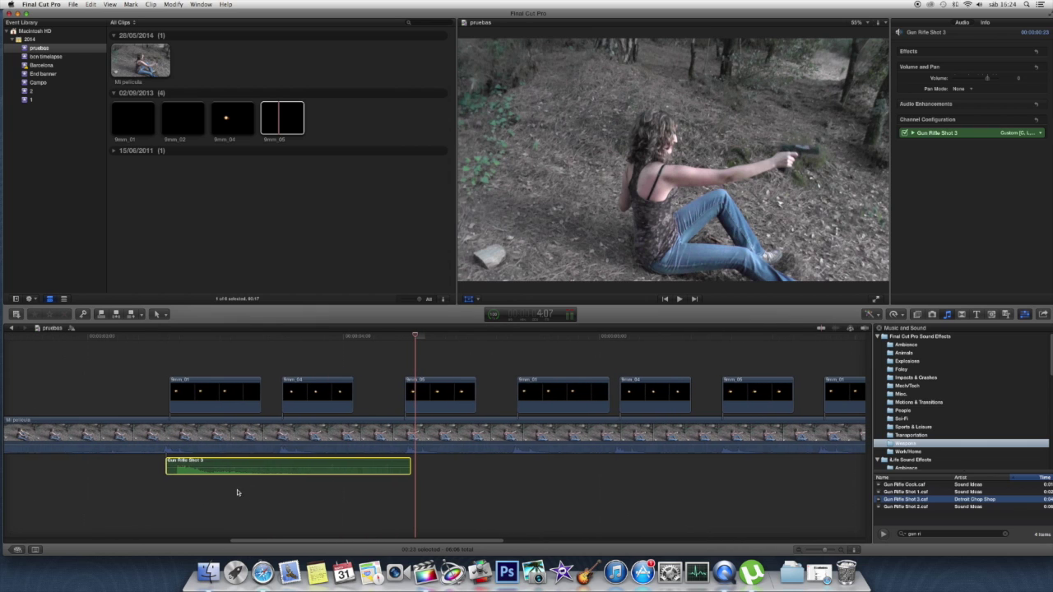
- Zoom in at the first flash and nudge the Gun Rifle Shot 3 clip onto it
left_click(176, 484)
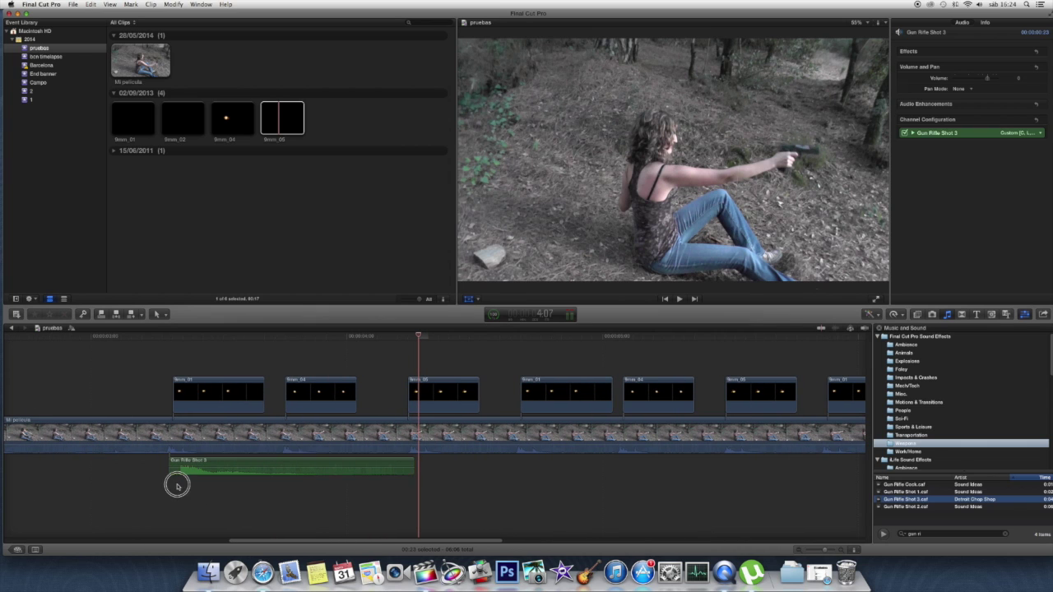
key("super+equal")
key("super+equal")
key("super+equal")
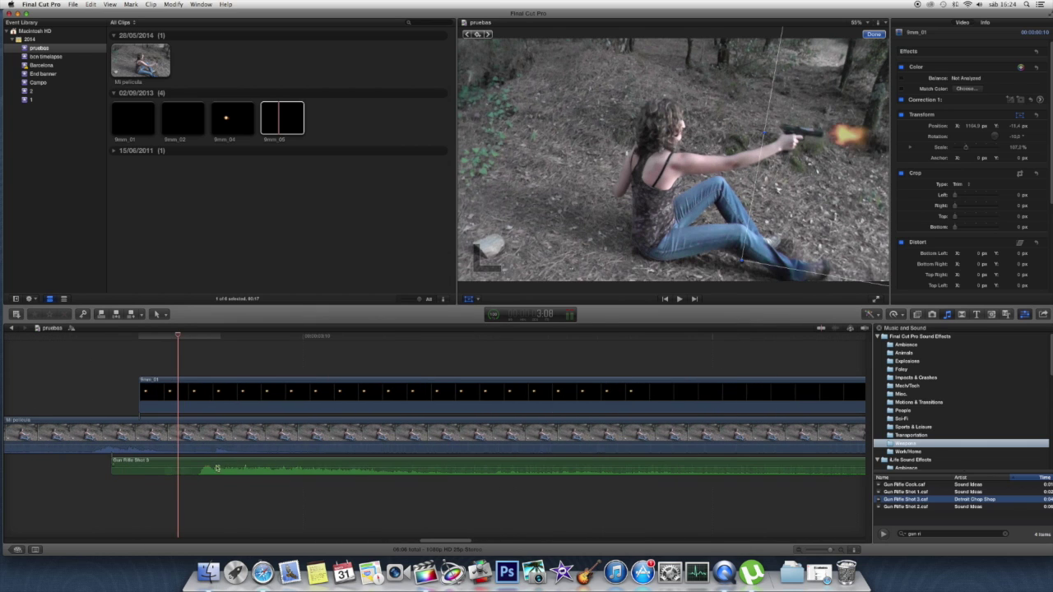
left_click_drag(241, 463, 150, 463)
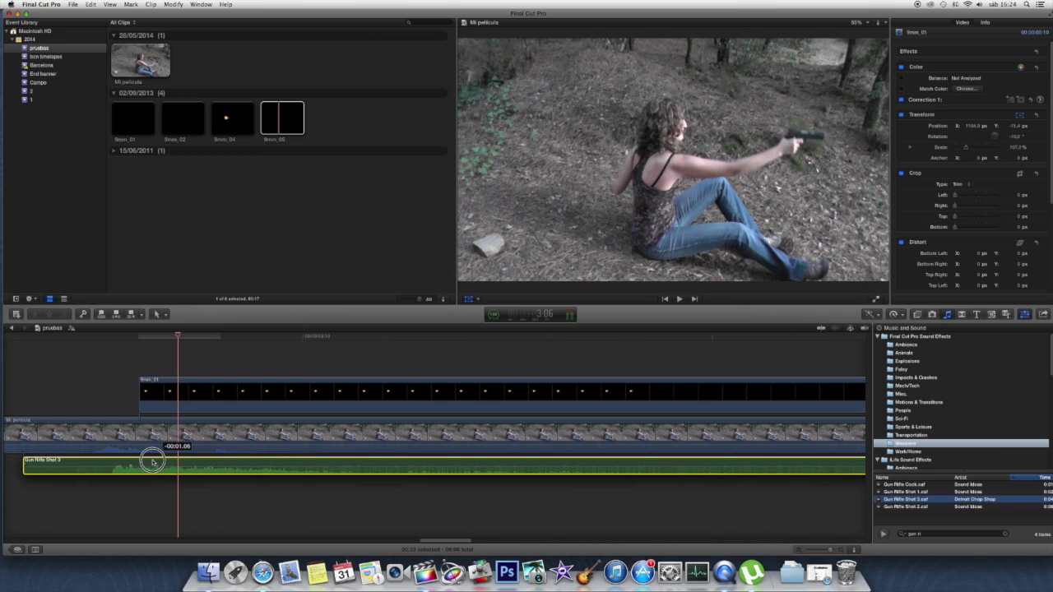
left_click_drag(149, 463, 156, 464)
key("super+minus")
key("super+minus")
key("super+minus")
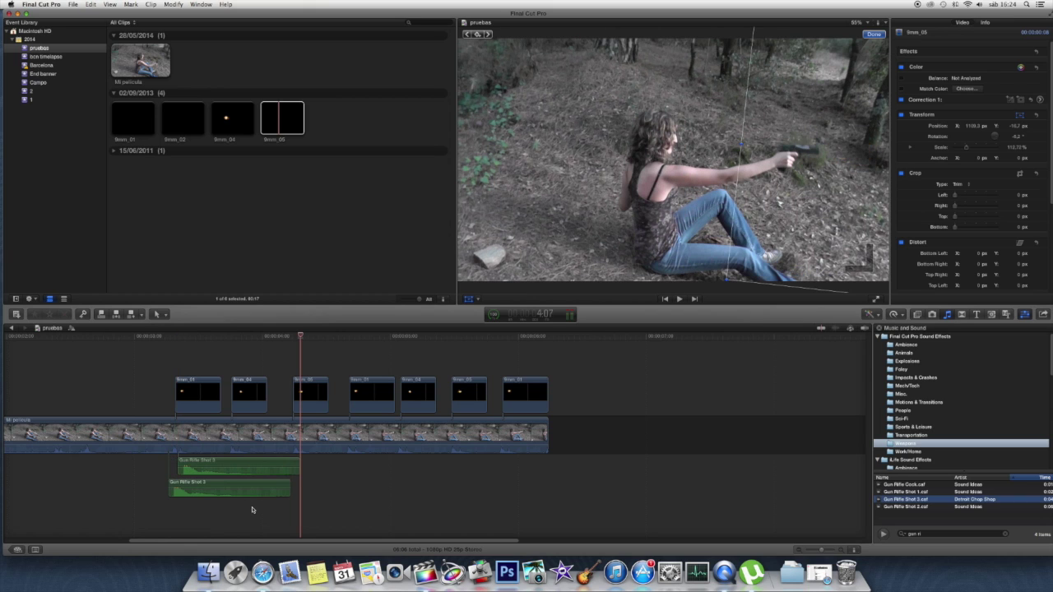
- Paste two more gunshot sound copies and line one up with the next muzzle flash
key("super+v")
key("super+v")
key("super+v")
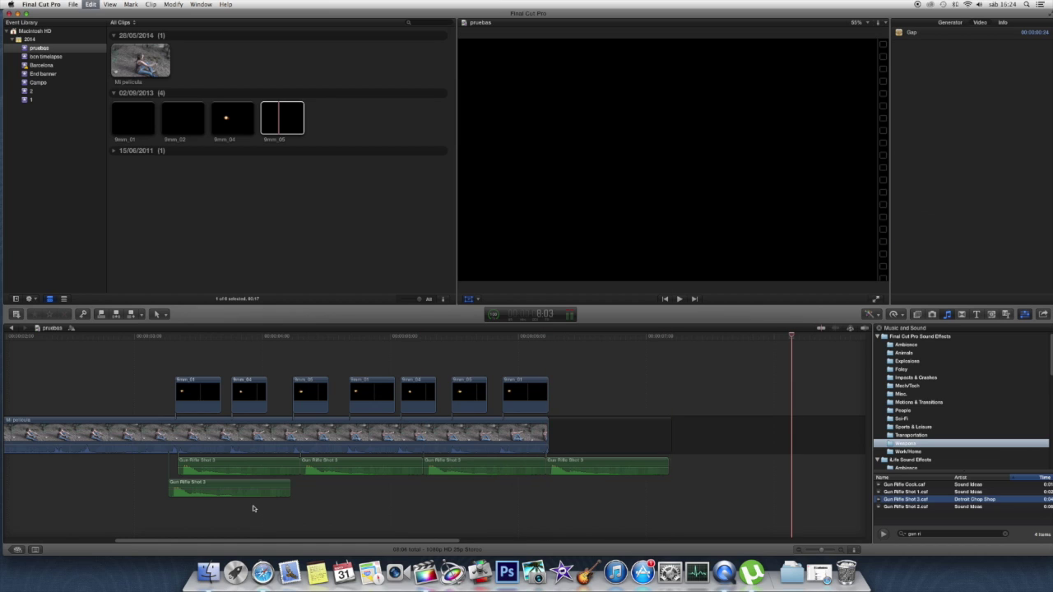
key("super+v")
key("super+v")
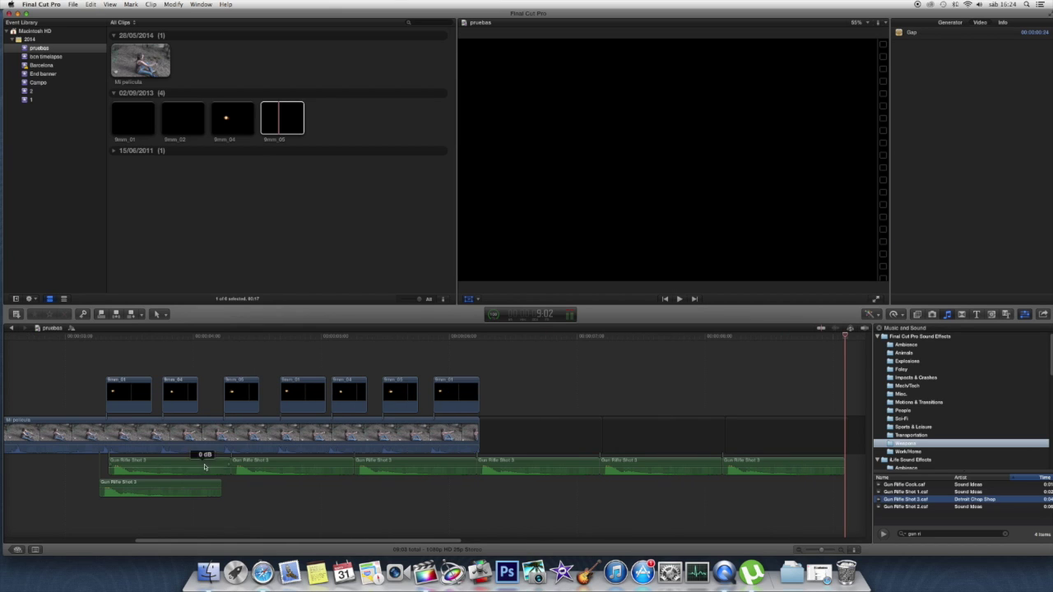
left_click_drag(161, 467, 211, 479)
left_click(164, 465)
key("super+equal")
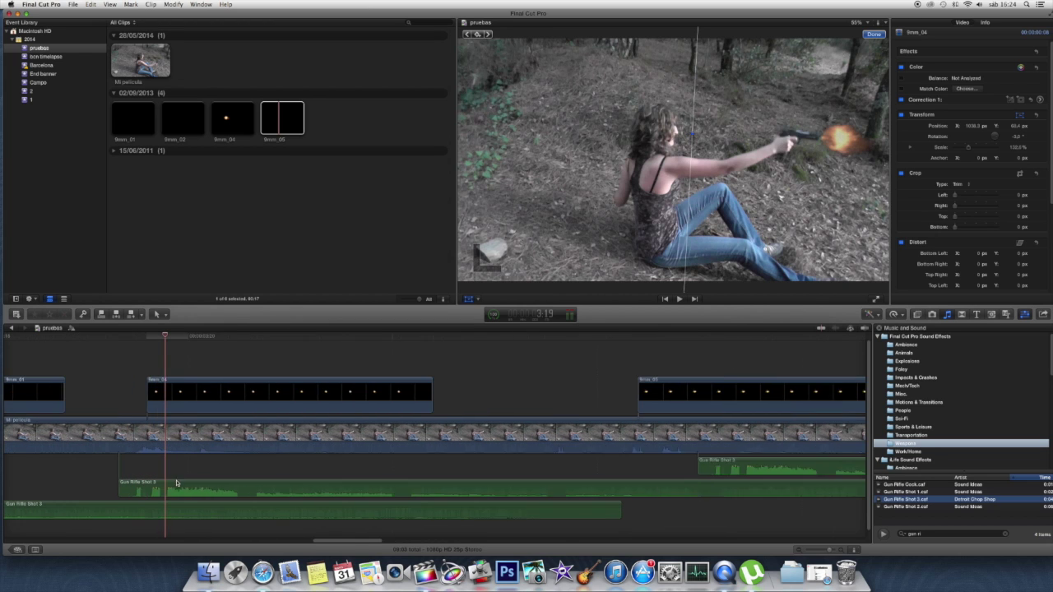
left_click_drag(176, 483, 136, 481)
key("super+minus")
key("super+minus")
- Slide the upper and lower gunshot copies onto their flashes, then park at the 9mm_05 flash
left_click_drag(348, 468, 286, 438)
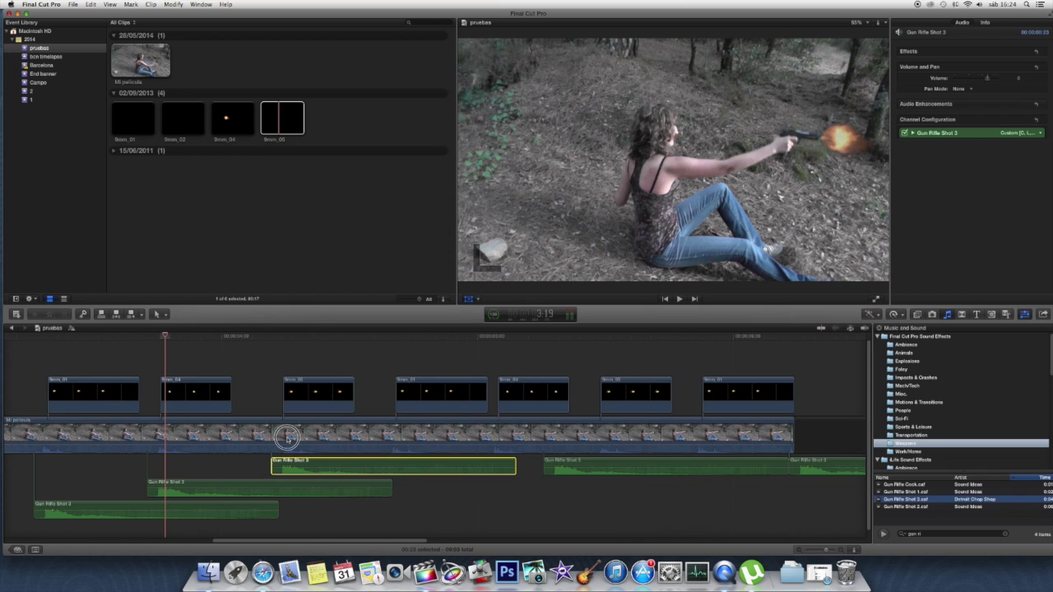
left_click(286, 438)
key("super+equal")
left_click_drag(158, 482, 210, 486)
key("super+equal")
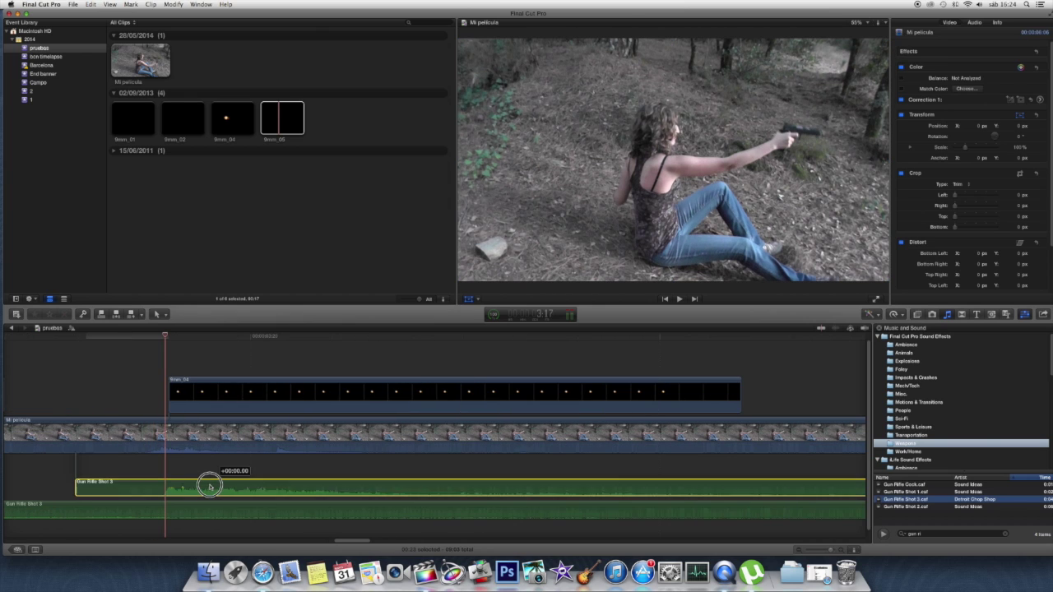
left_click_drag(210, 486, 211, 487)
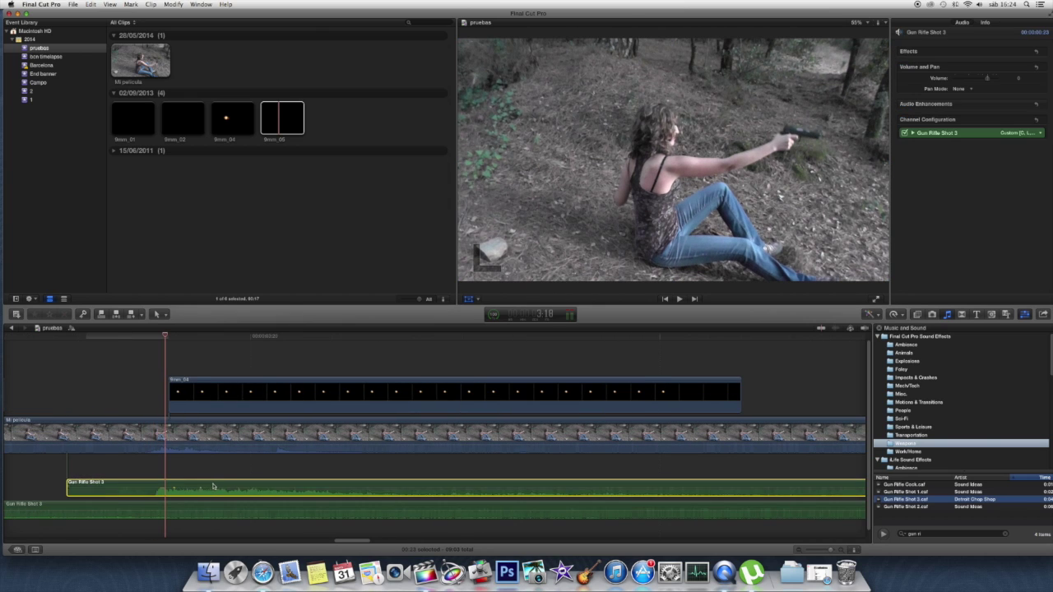
key("super+minus")
left_click(319, 469)
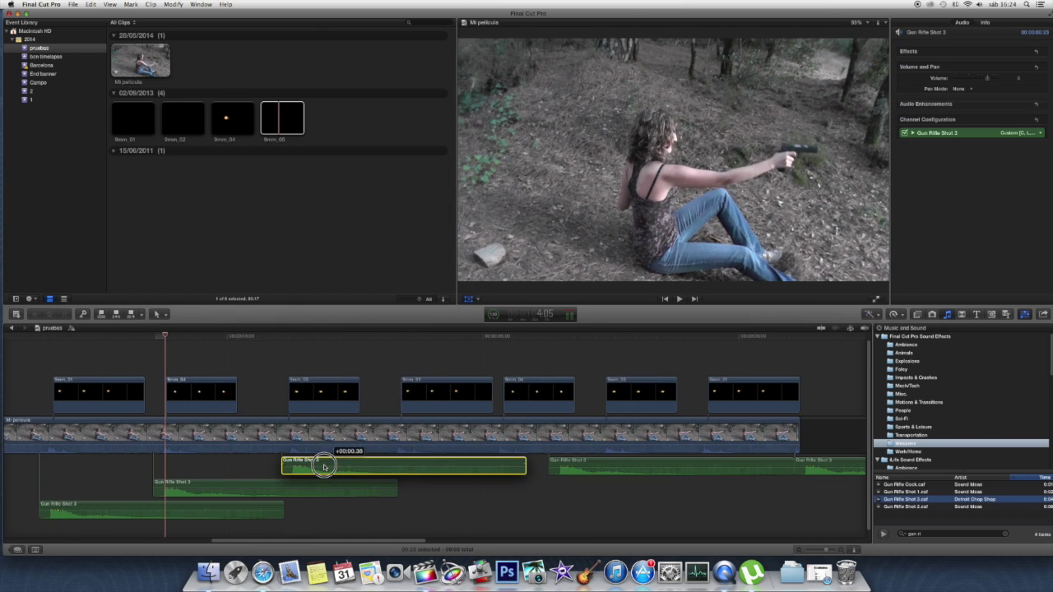
left_click(289, 383)
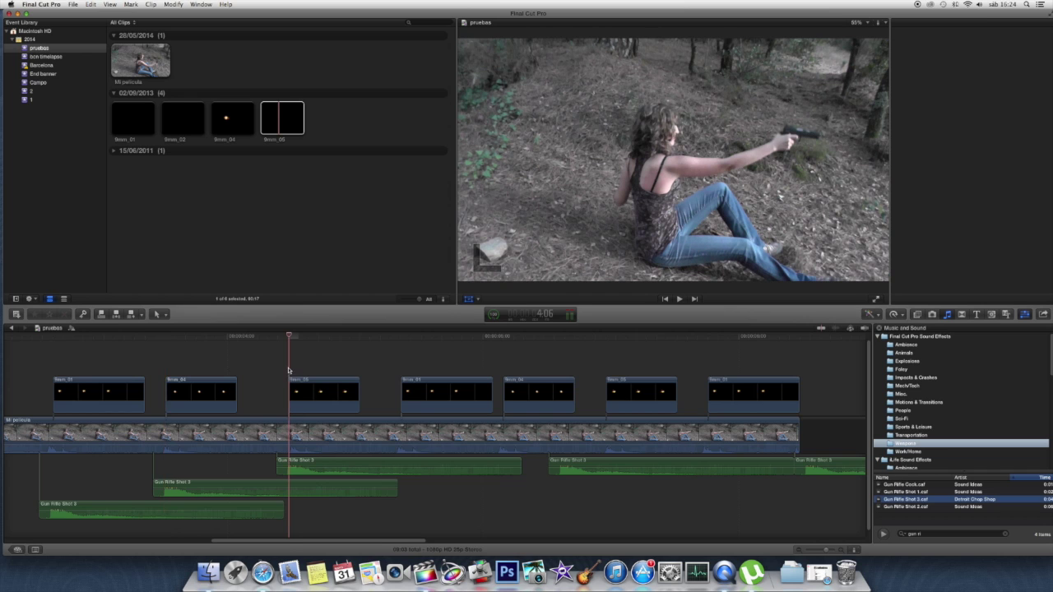
key("super+equal")
key("super+equal")
key("super+equal")
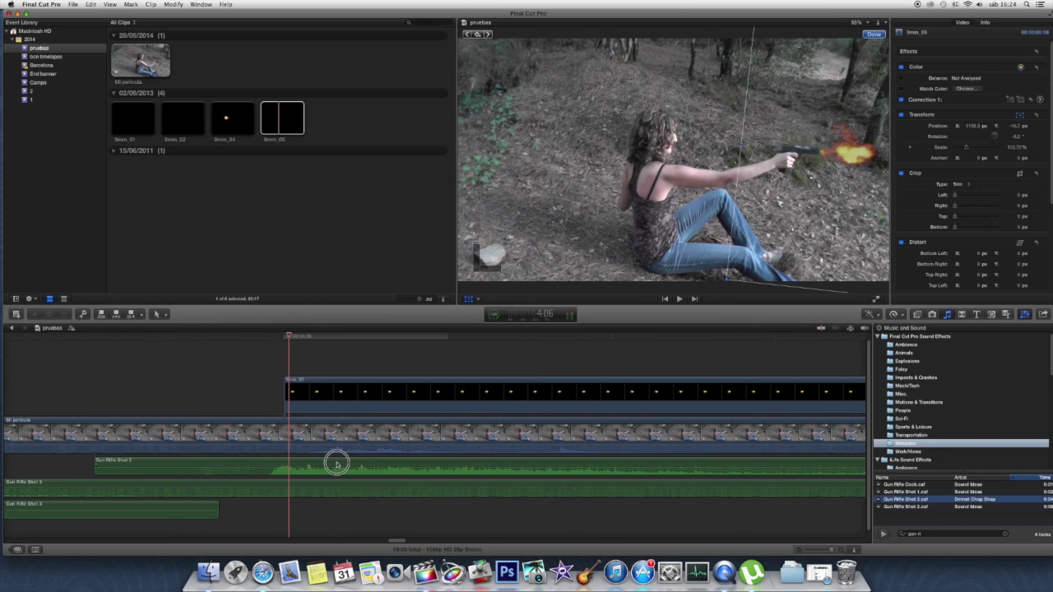
- Nudge one gunshot copy later, drop another into a lower lane, and pull the far-right copy earlier
left_click_drag(335, 466, 344, 466)
key("super+minus")
key("super+minus")
mouse_move(598, 465)
left_mouse_down()
mouse_move(436, 497)
mouse_move(436, 511)
left_mouse_up()
left_click(401, 530)
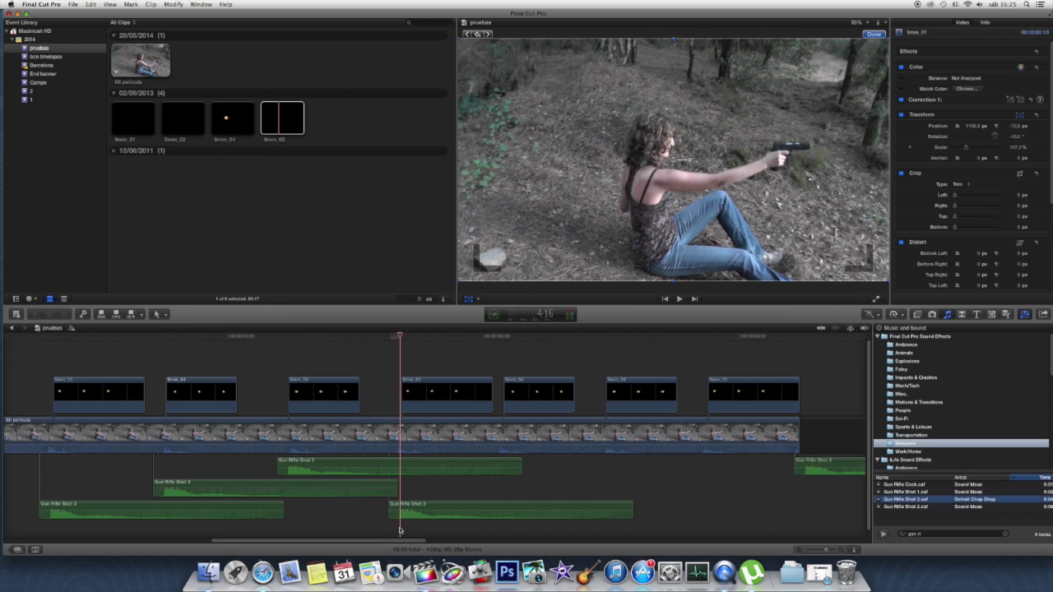
left_click(424, 508)
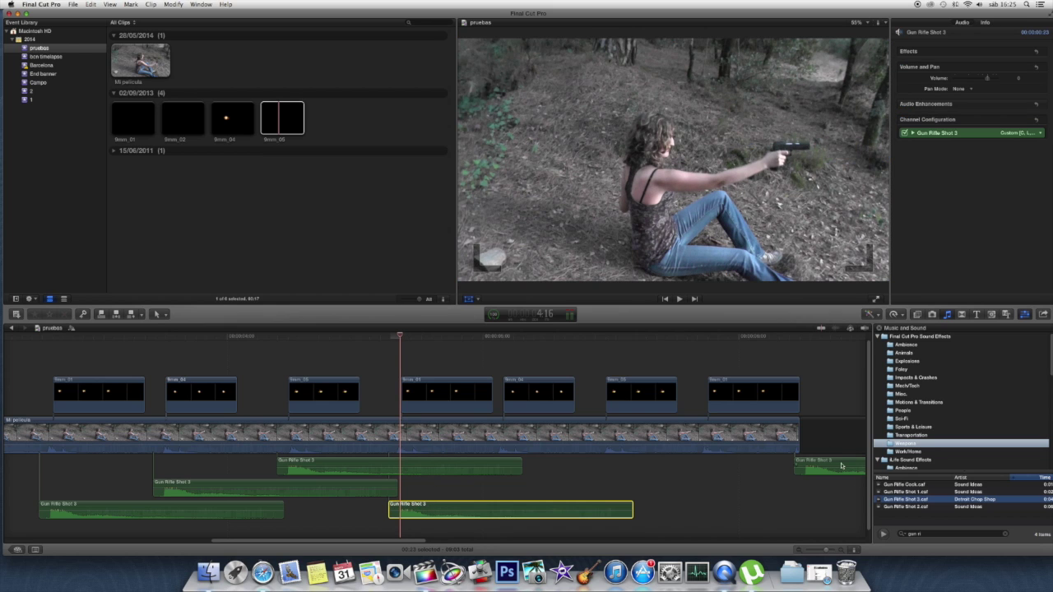
mouse_move(843, 465)
left_mouse_down()
mouse_move(524, 483)
mouse_move(544, 483)
left_mouse_up()
left_click(500, 368)
- Align two more gunshot sounds under their flash clips, then zoom out to see all clips
left_click(499, 432)
key("shift+t")
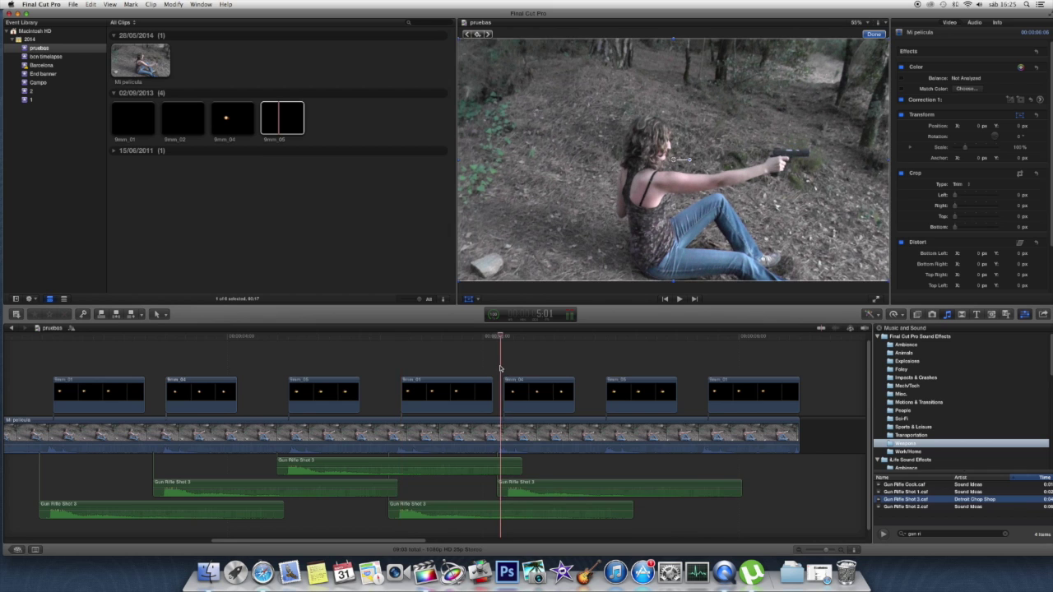
key("super+equal")
left_click_drag(604, 488, 535, 487)
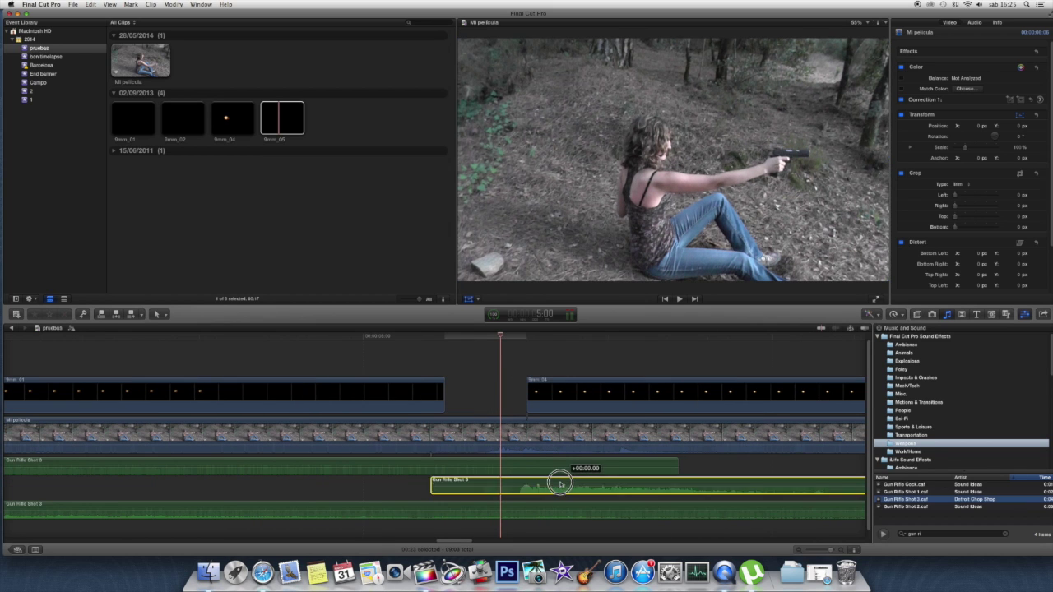
key("super+minus")
key("super+minus")
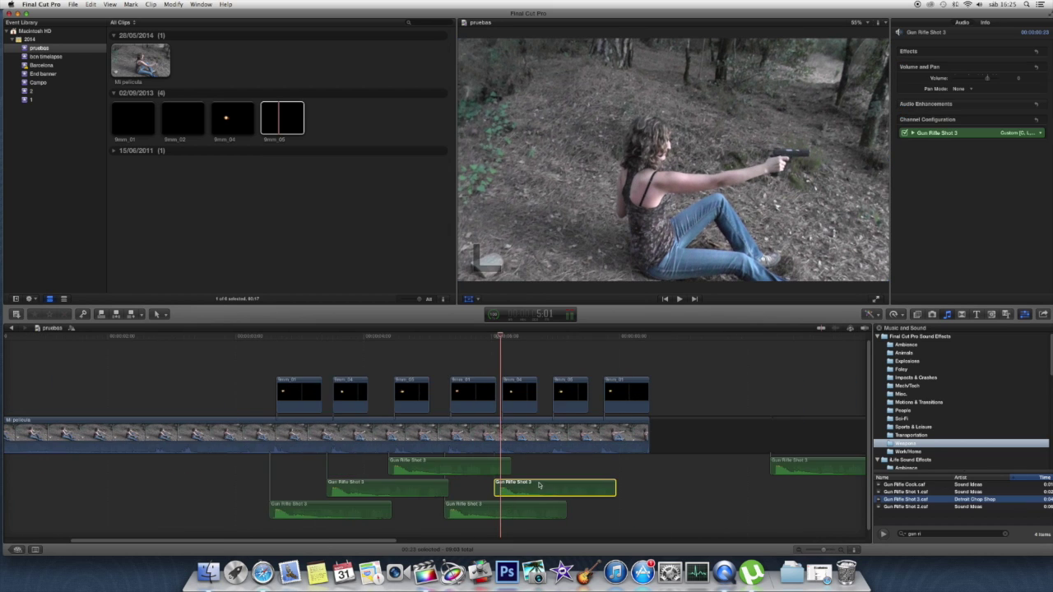
left_click_drag(807, 464, 585, 464)
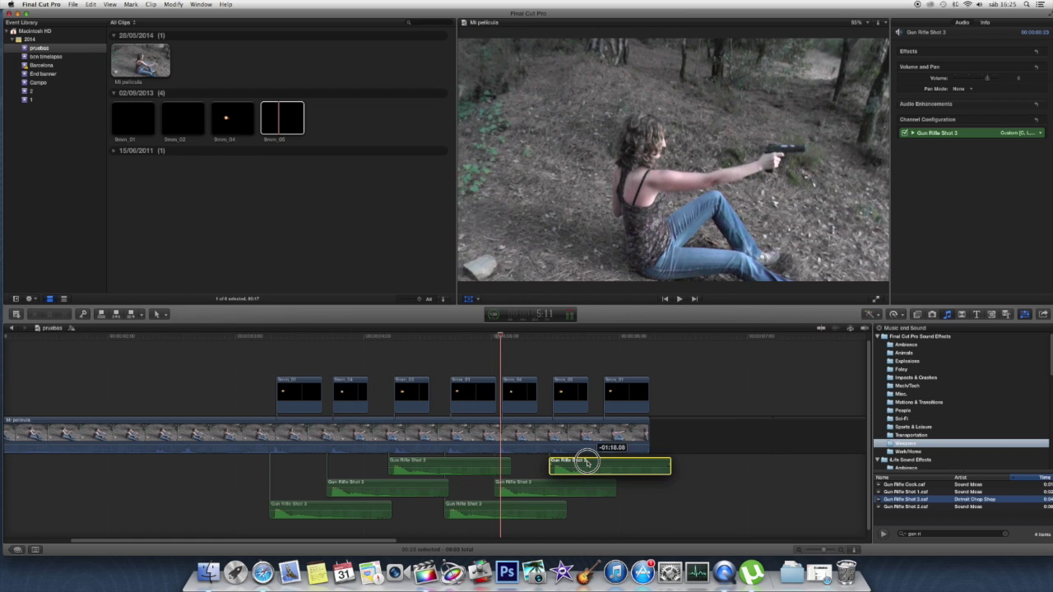
left_click_drag(585, 463, 584, 463)
left_click(548, 533)
key("super+equal")
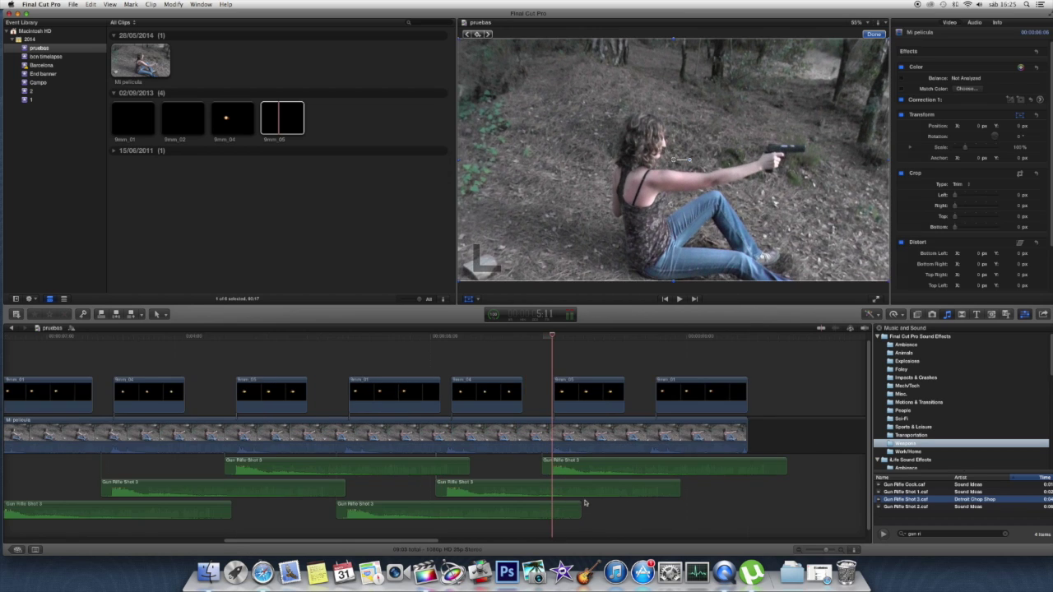
key("super+equal")
key("super+minus")
key("super+minus")
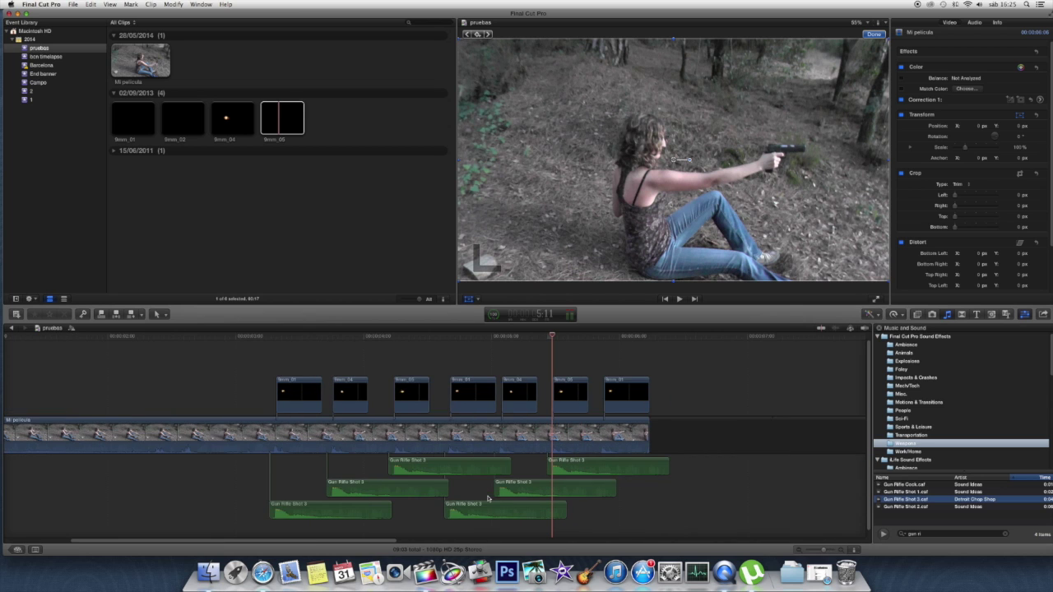
key("super+minus")
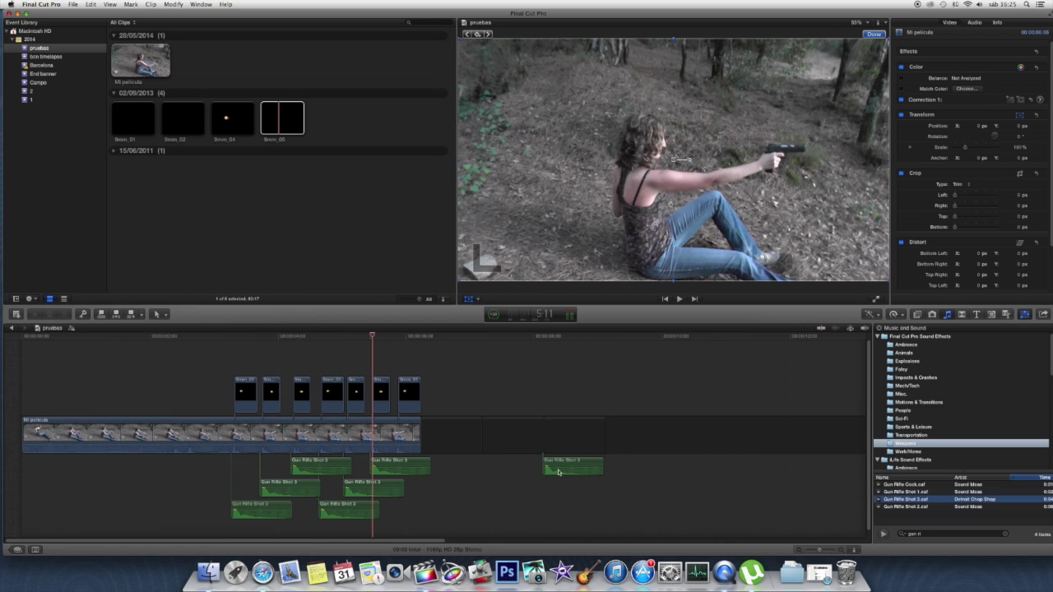
- Move the last gunshot sound to the lower audio lane and nudge it under the final flash
left_click_drag(597, 473, 421, 508)
left_click(387, 528)
key("super+equal")
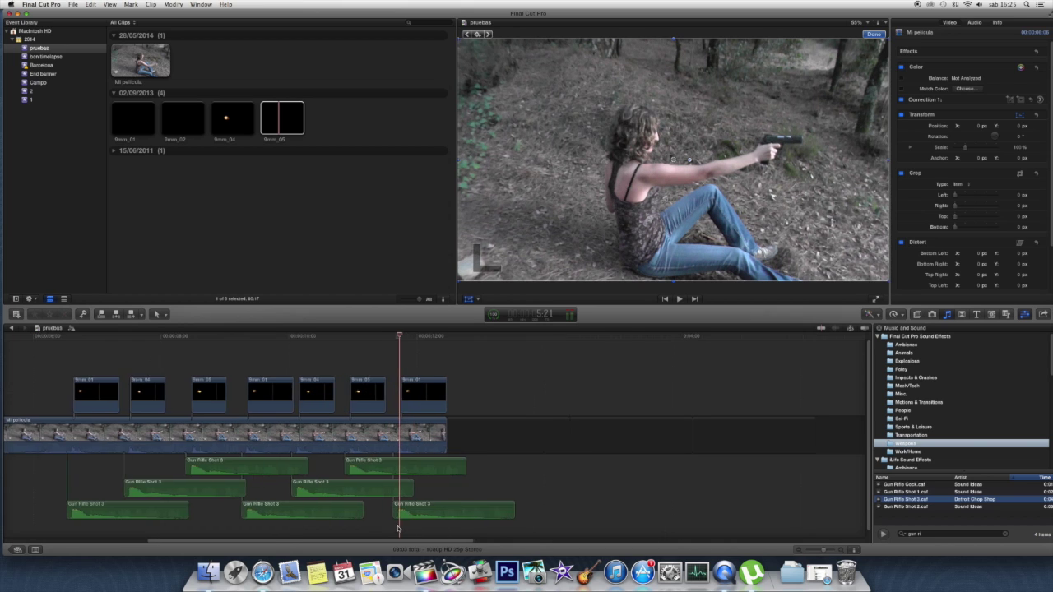
key("super+equal")
left_click_drag(436, 508, 452, 508)
key("super+minus")
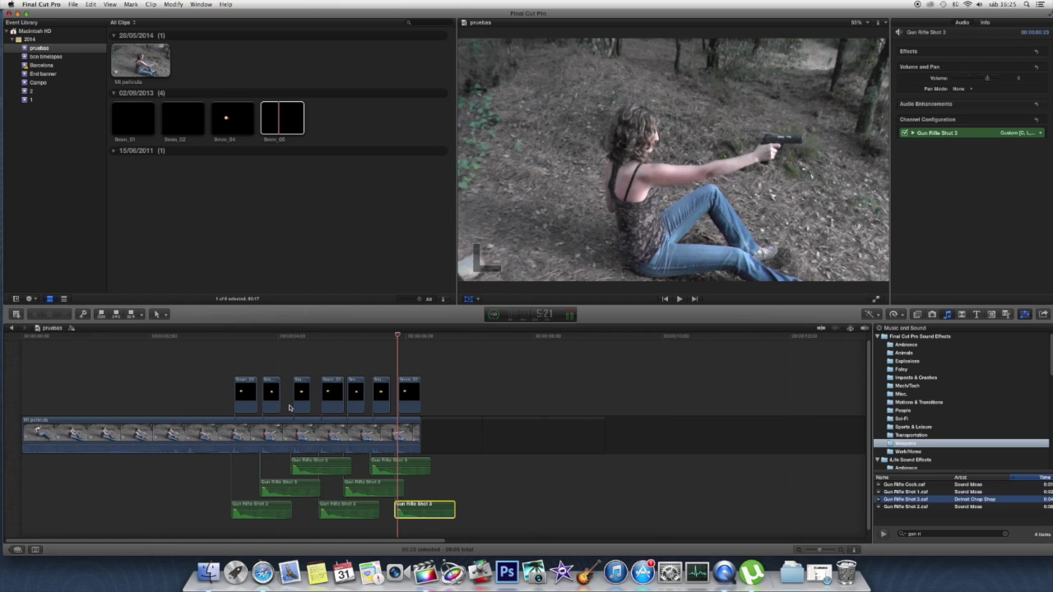
- Turn up the volume and play from before the shooting to check gunshot sync
left_click(203, 382)
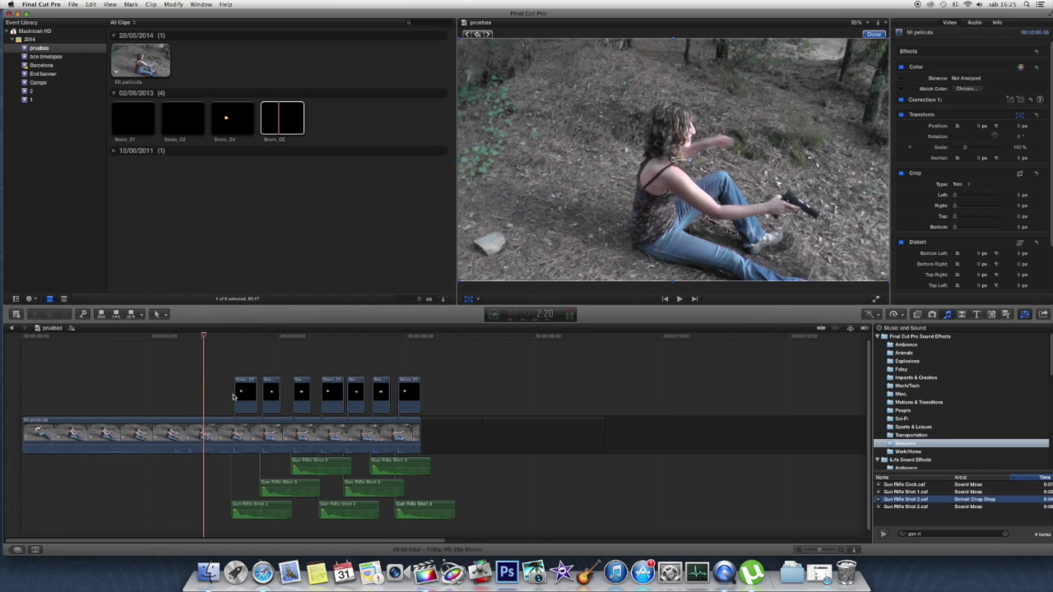
left_click(191, 379)
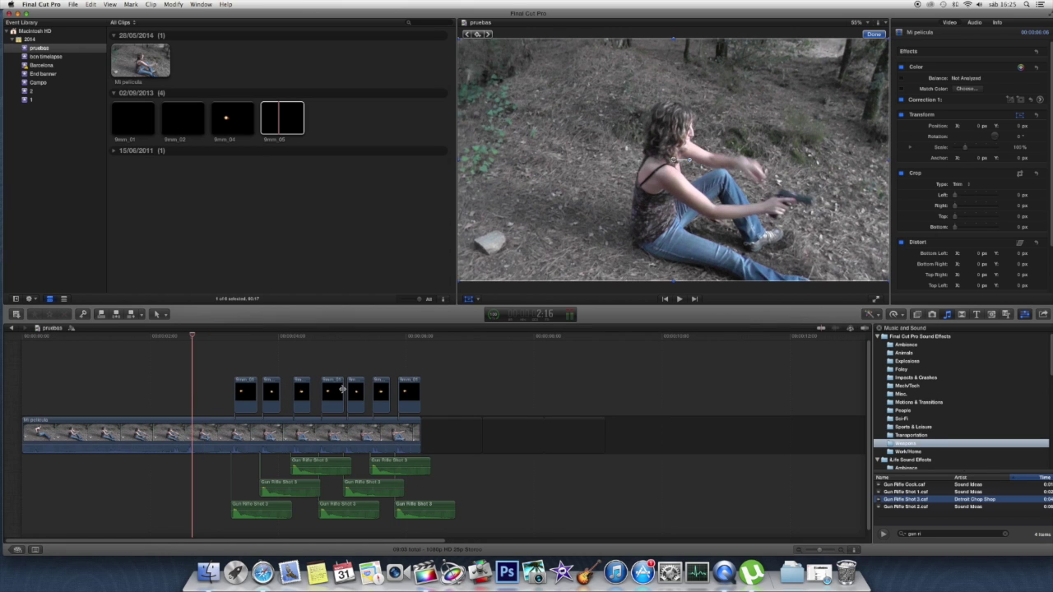
key("XF86AudioRaiseVolume")
key("Right")
key("XF86AudioLowerVolume")
key("XF86AudioRaiseVolume")
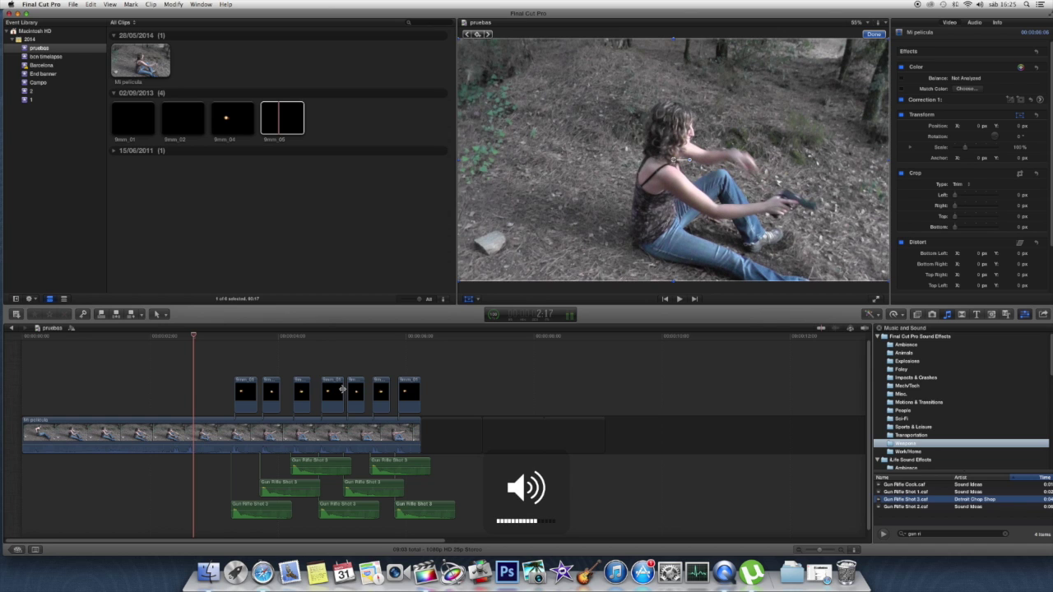
key("space")
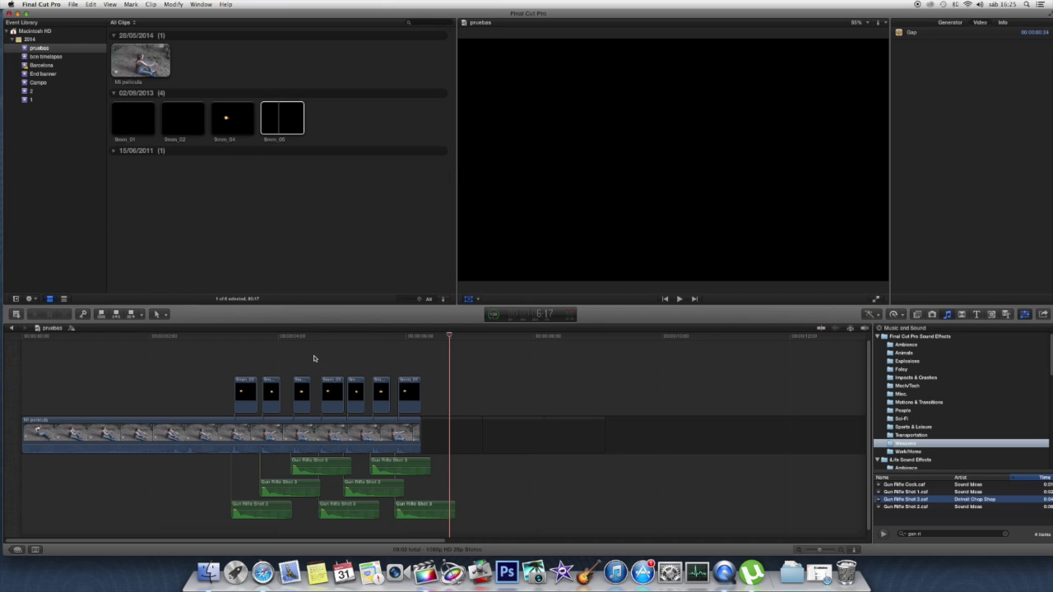
scroll(328, 357, "down", 1)
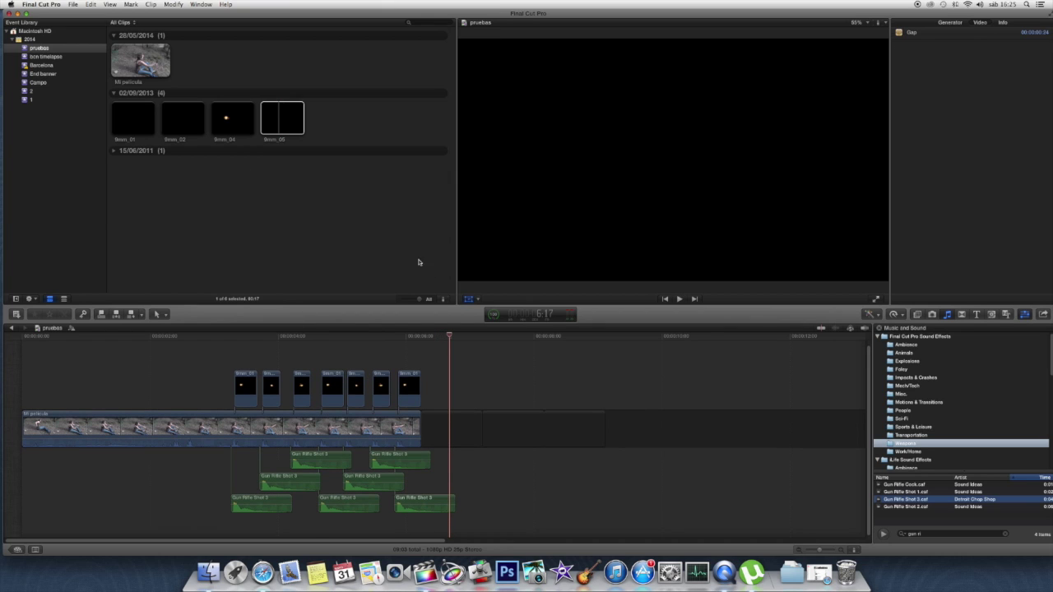
- Replay the shots from just before the first flash to recheck the sound sync
left_click(206, 377)
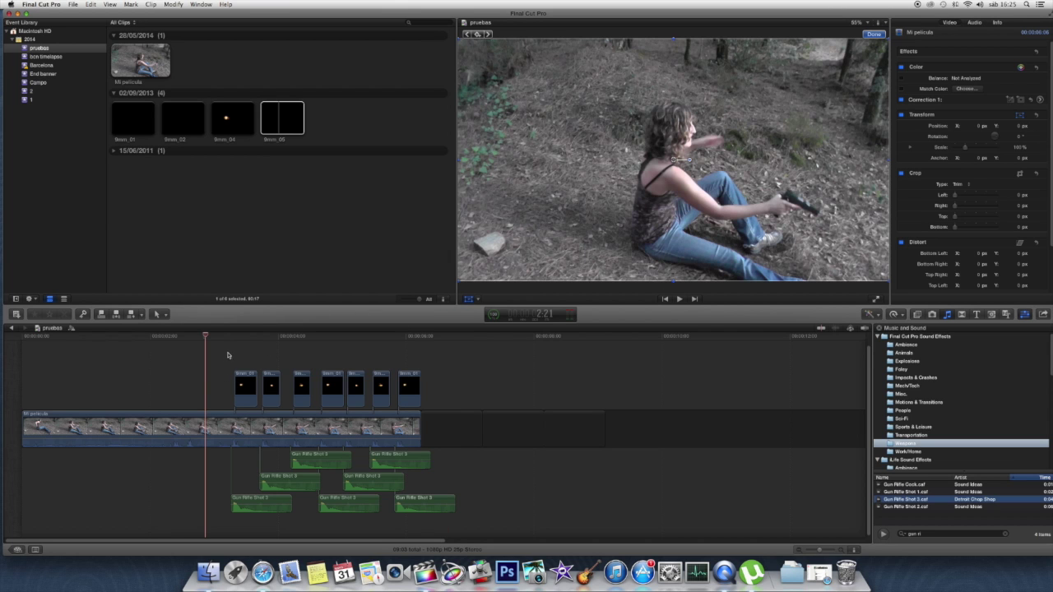
left_click(239, 353)
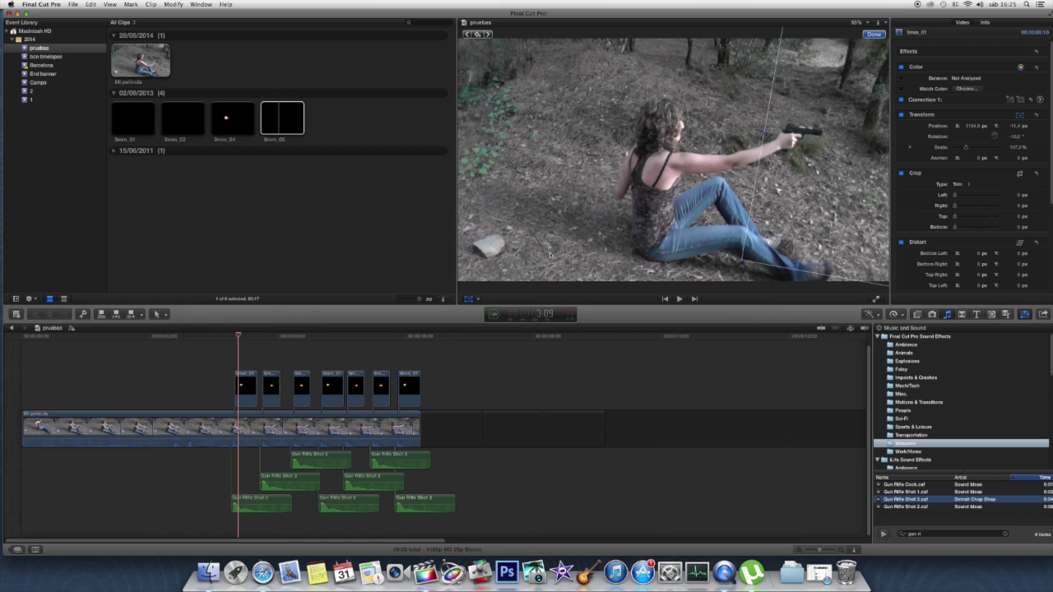
left_click(224, 357)
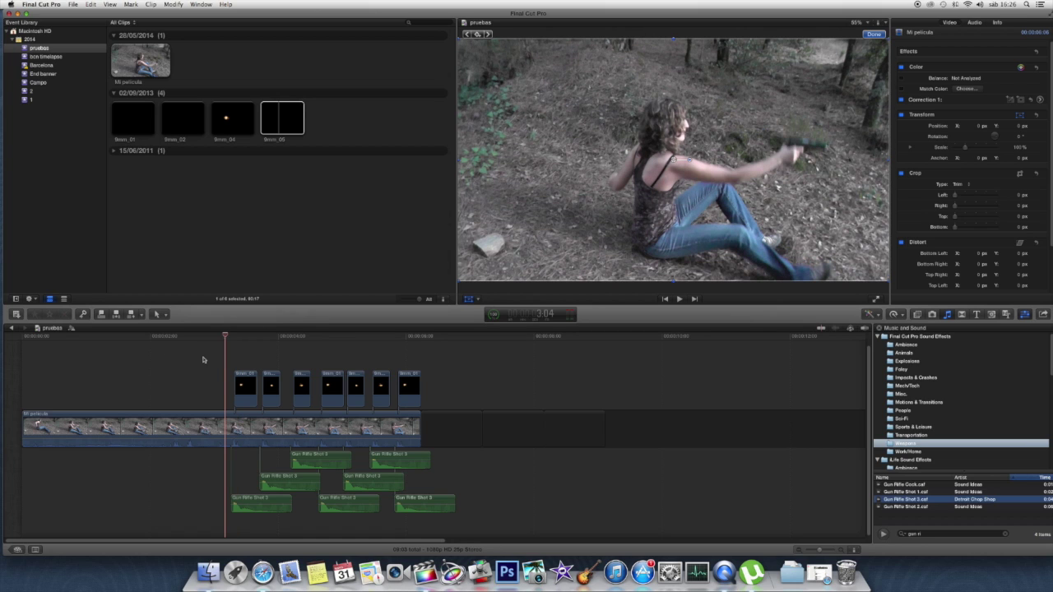
left_click(202, 360)
key("space")
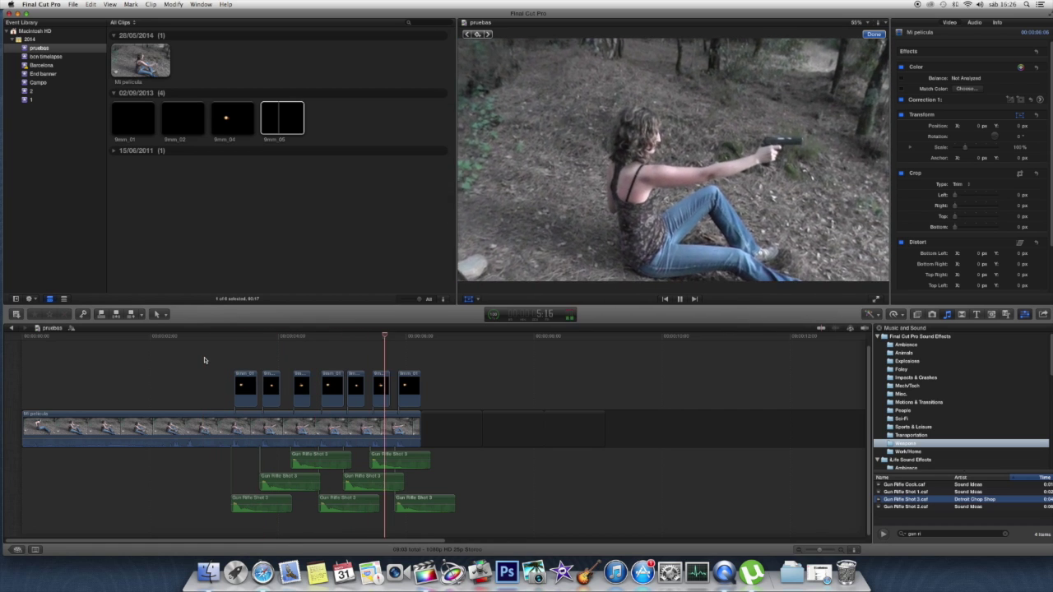
left_click(184, 369)
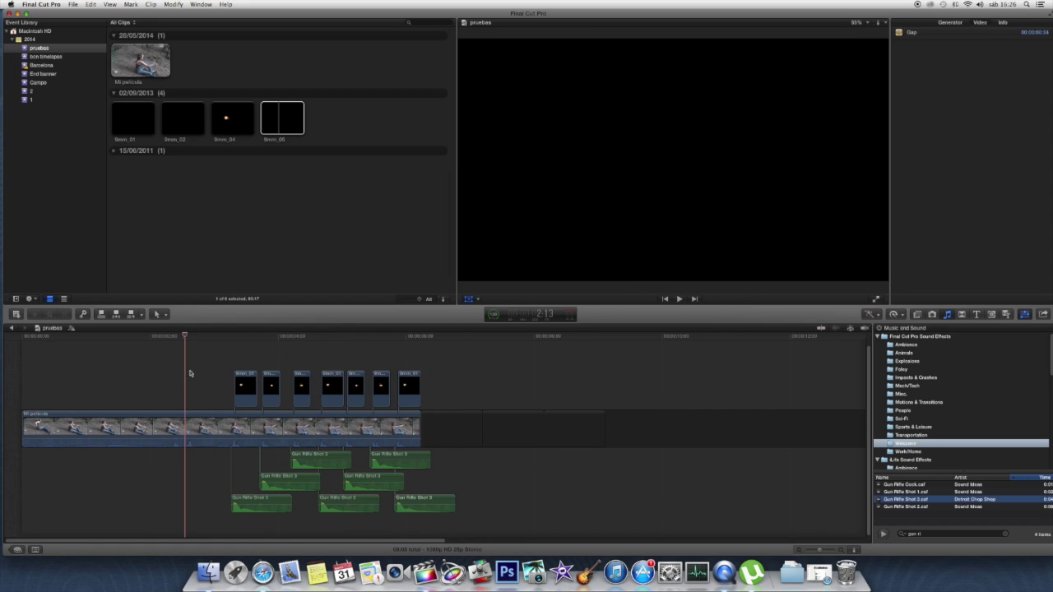
- Park the playhead just before the first shot for the light flash and bring up the Generators browser
left_click(240, 369)
left_click(222, 362)
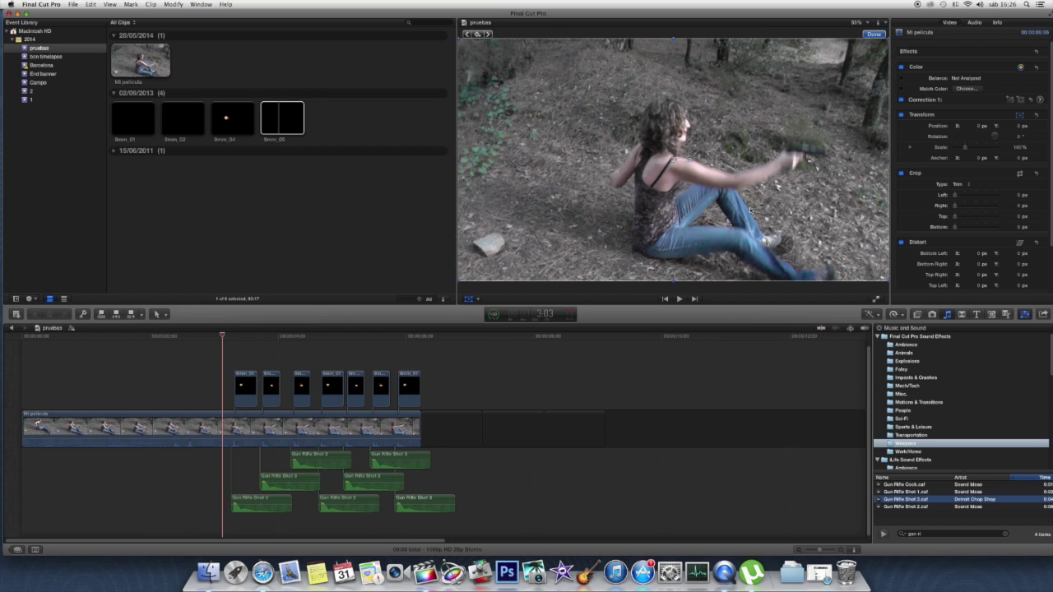
left_click_drag(241, 363, 206, 363)
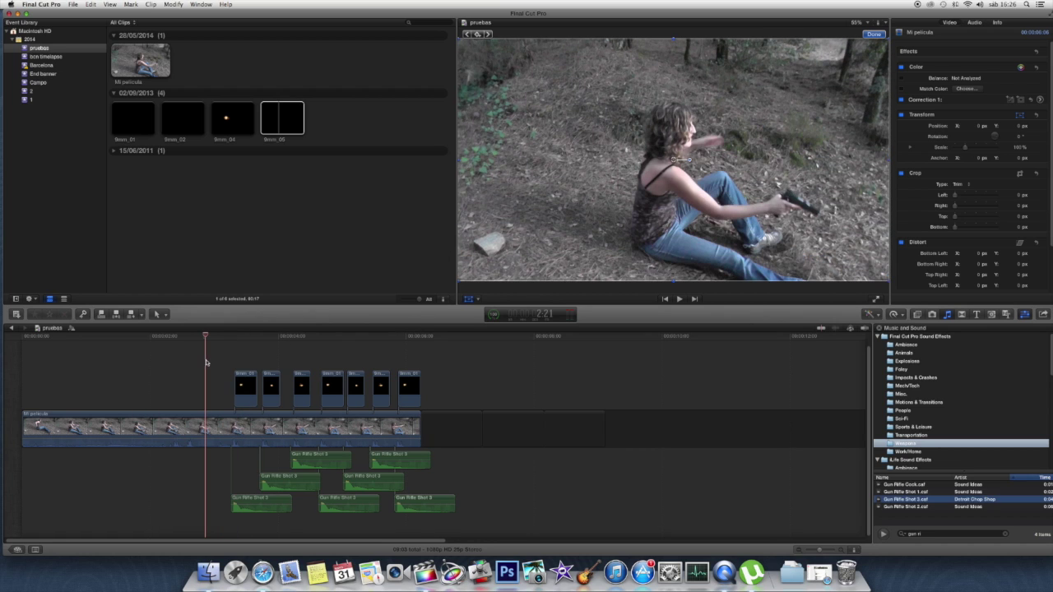
left_click(230, 358)
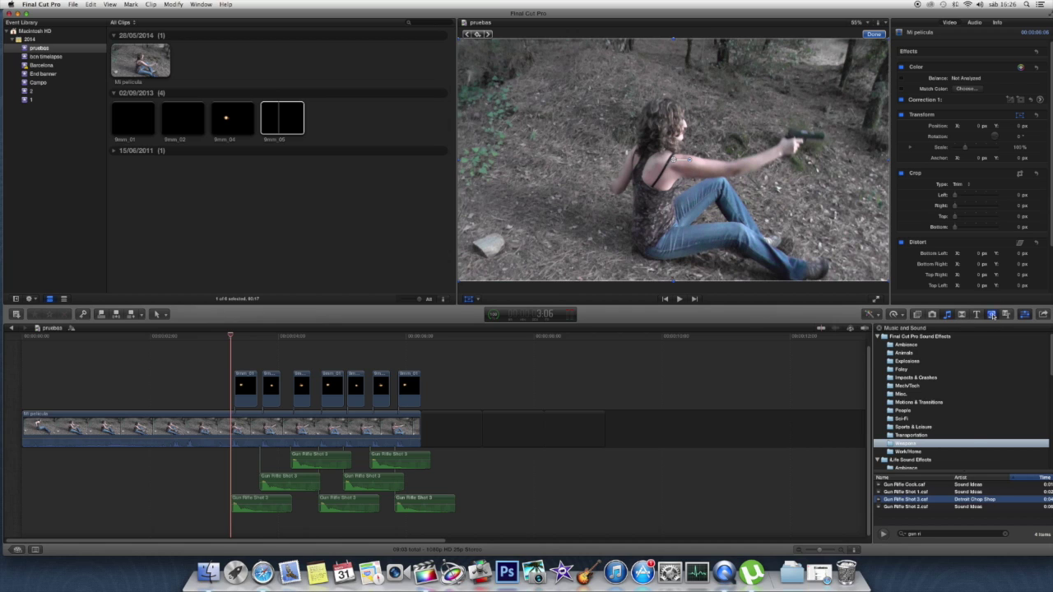
left_click(992, 315)
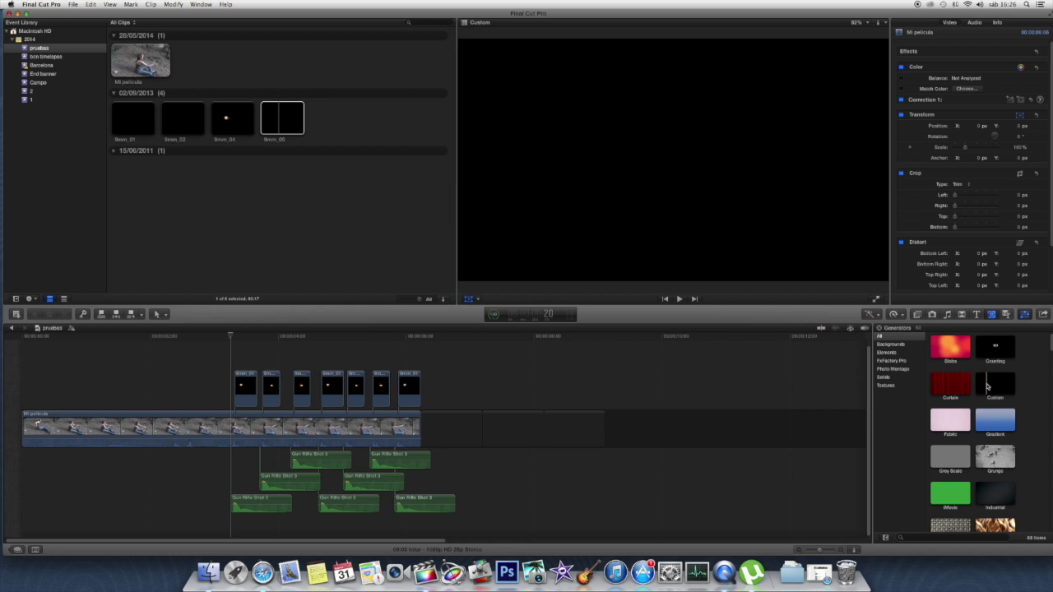
- Connect a Custom generator above the storyline at the playhead and shorten it
left_click_drag(987, 387, 263, 349)
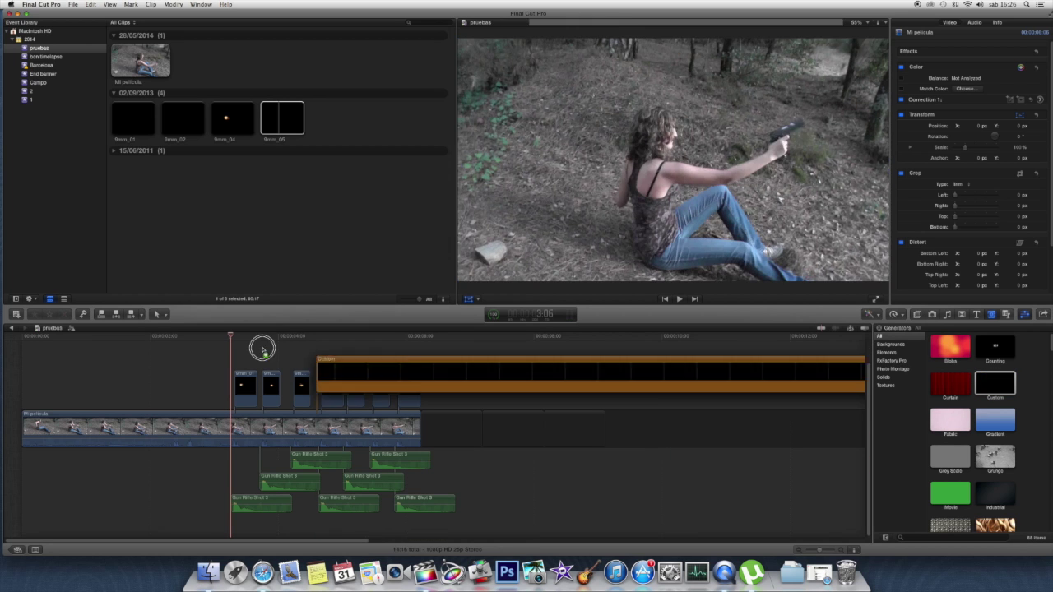
left_click_drag(262, 350, 236, 352)
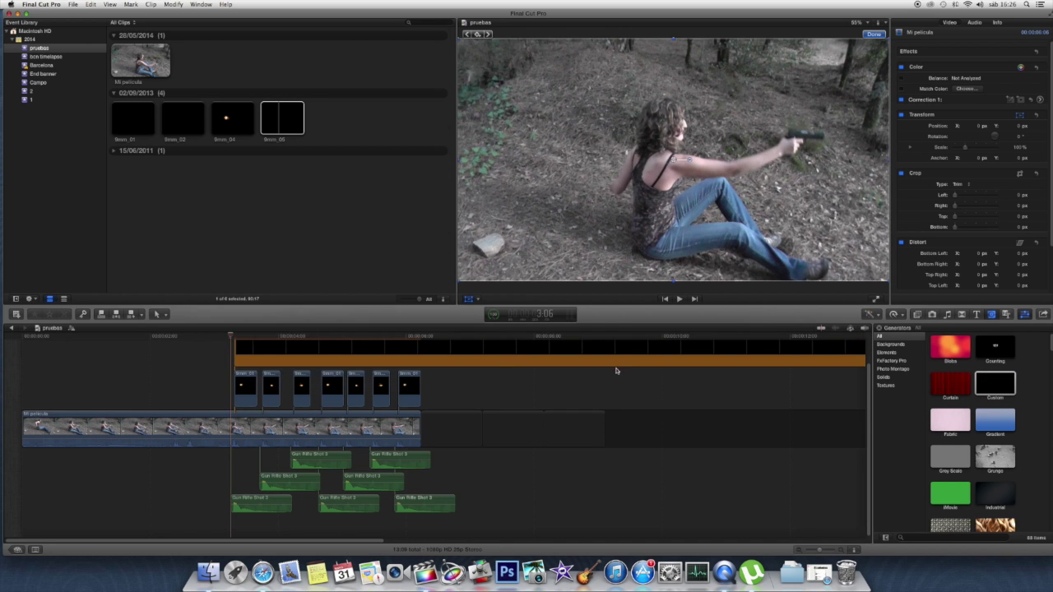
key("super+minus")
key("super+minus")
left_click_drag(235, 352, 148, 355)
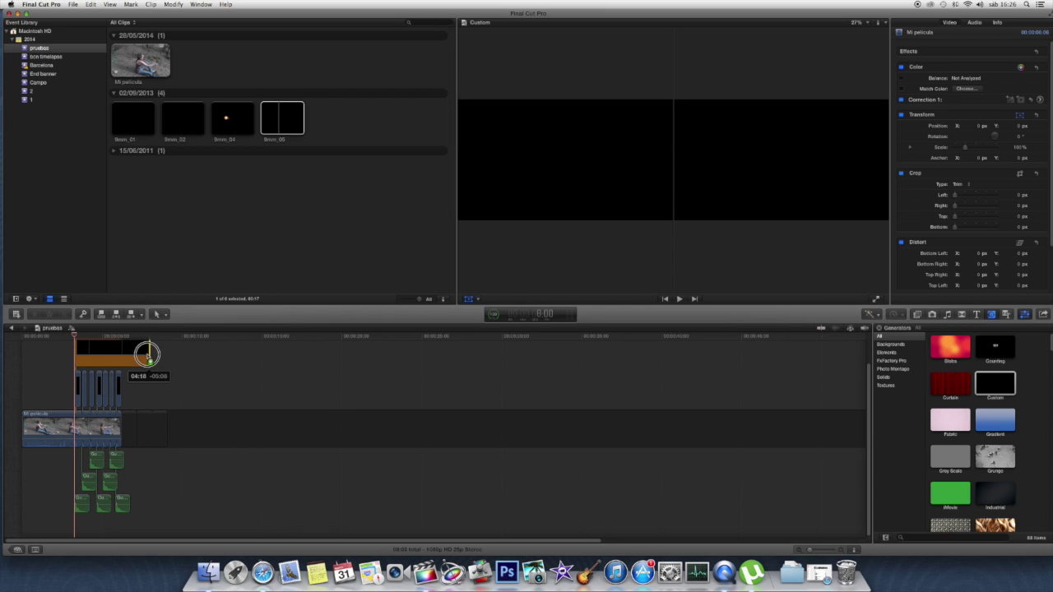
left_click_drag(148, 355, 82, 354)
key("super+equal")
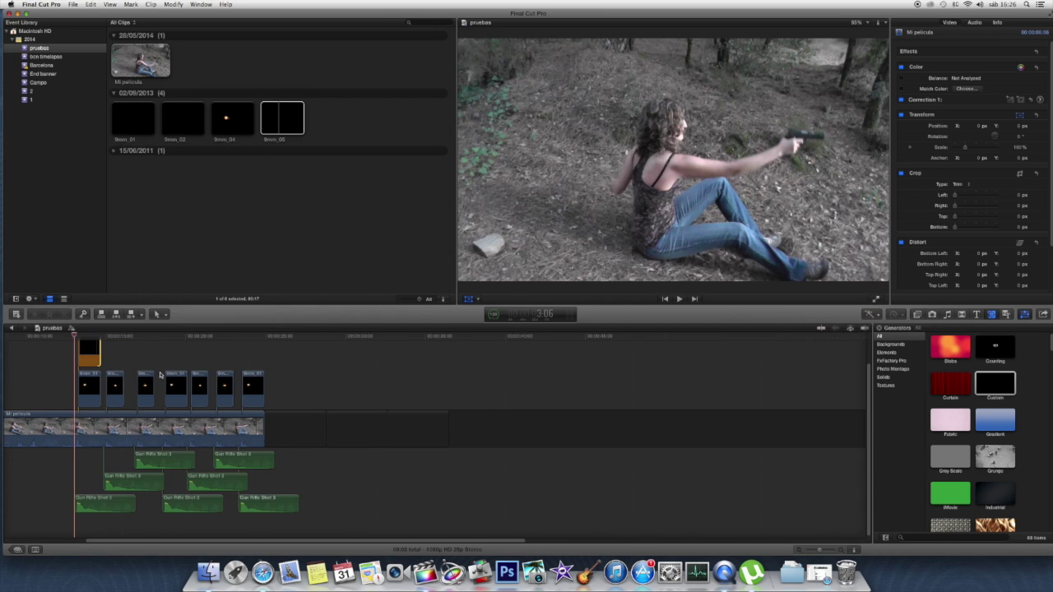
key("super+equal")
key("super+equal")
- Trim the generator clip down to a few frames and preview the flash
key("super+equal")
left_click(152, 363)
key("super+equal")
left_click_drag(506, 348, 181, 359)
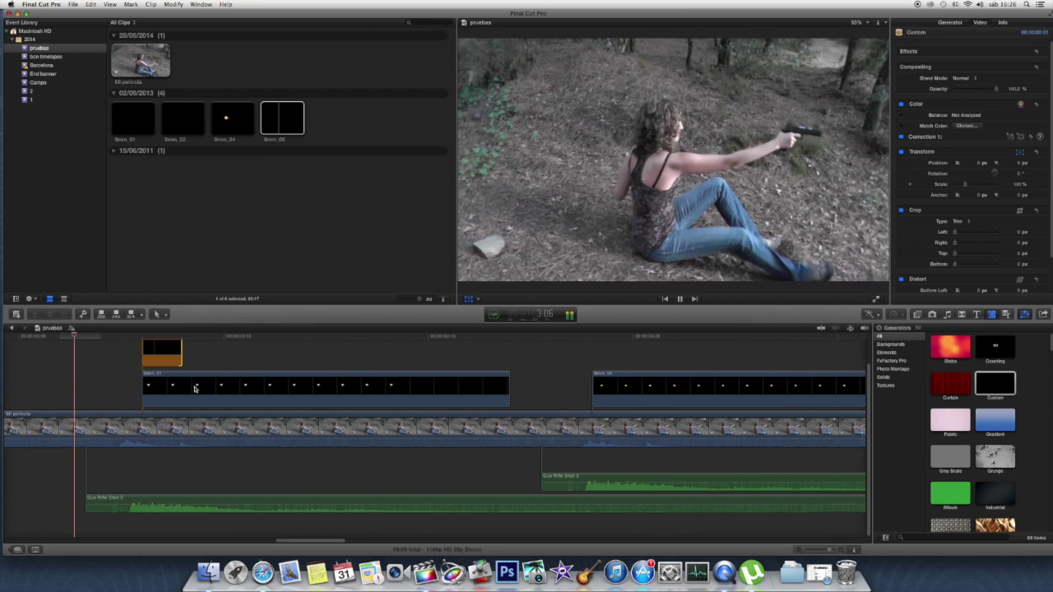
key("space")
left_click(120, 357)
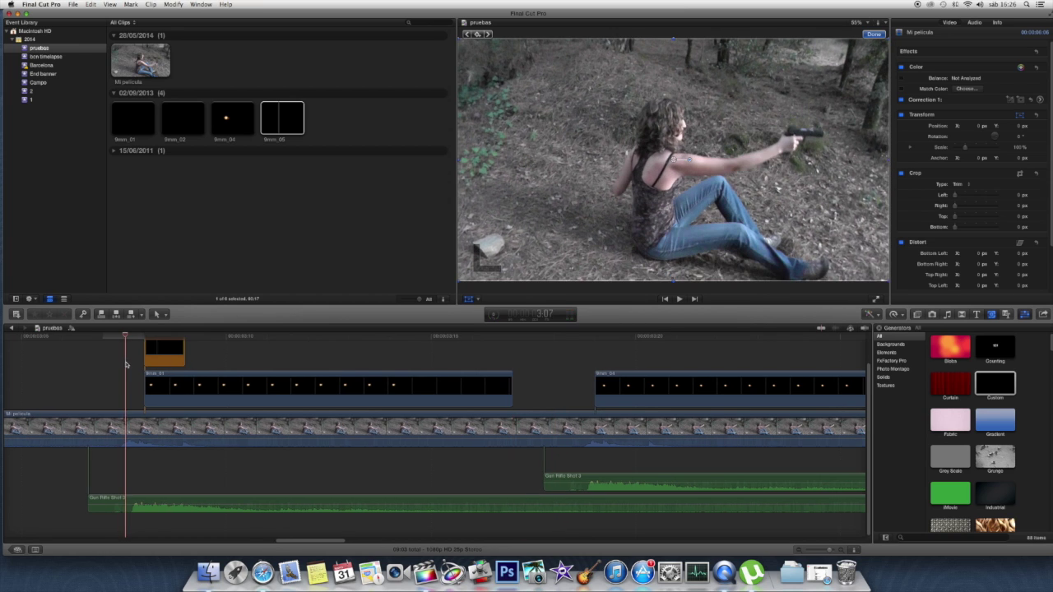
- Select the Custom generator clip and review its Video inspector parameters
scroll(146, 367, "left", 1)
left_click(186, 353)
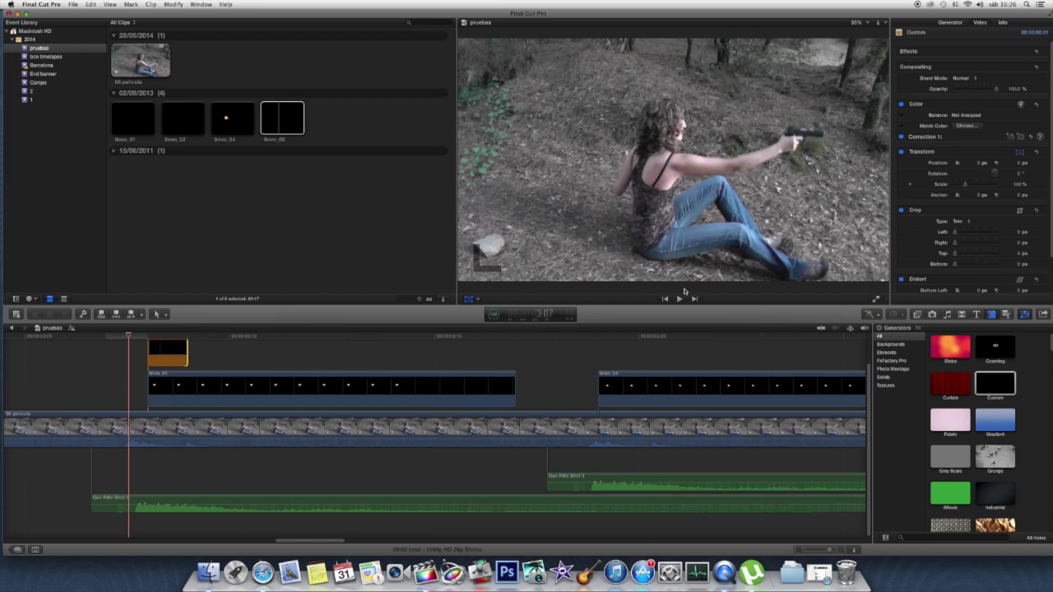
left_click(168, 355)
scroll(988, 165, "down", 3)
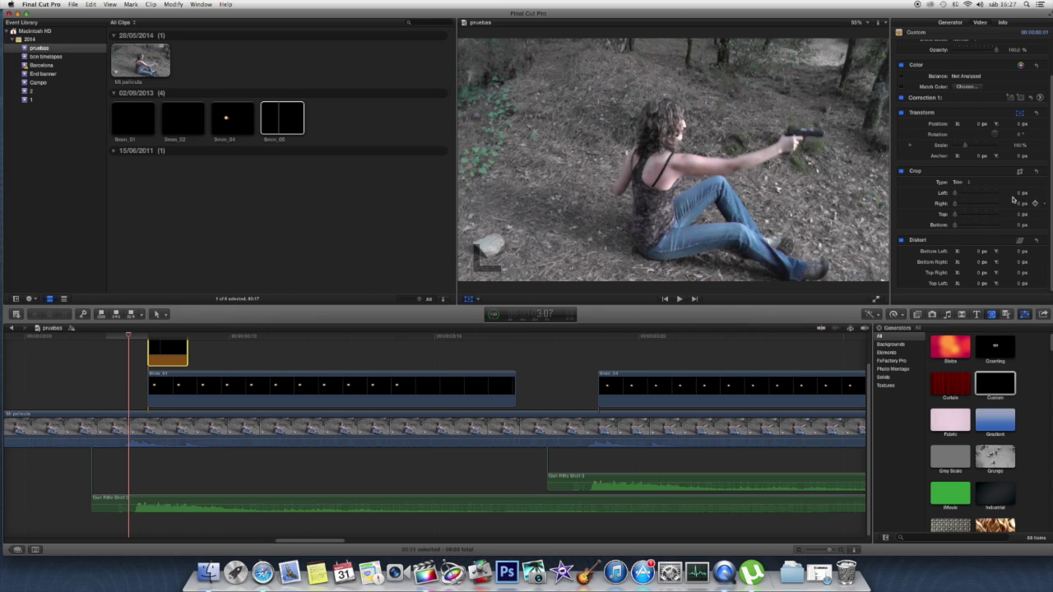
scroll(959, 91, "up", 3)
- Set the Custom generator's Color to pure white in the colour picker
left_click(958, 26)
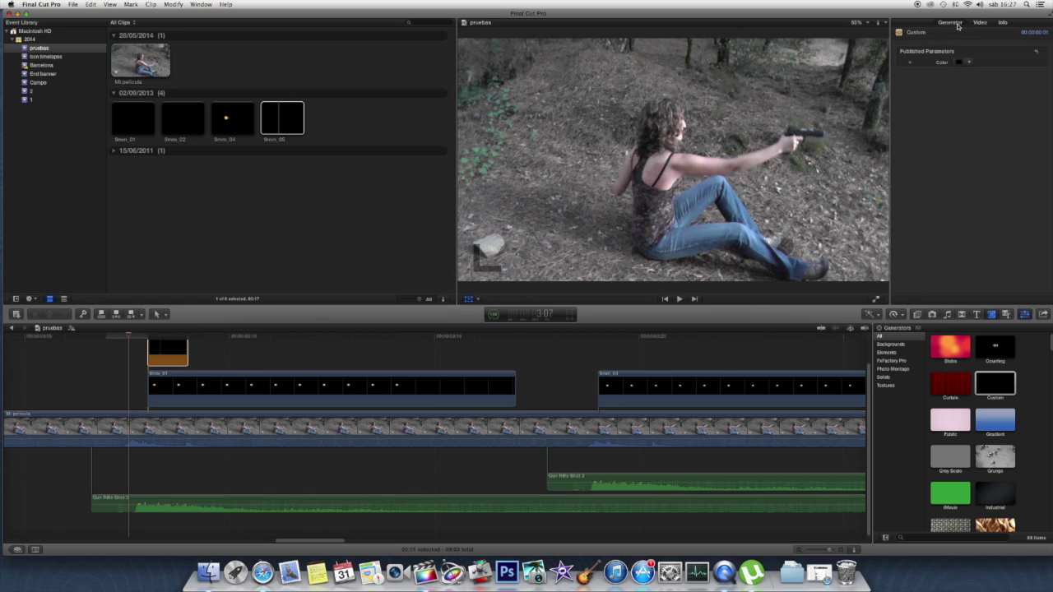
left_click(960, 63)
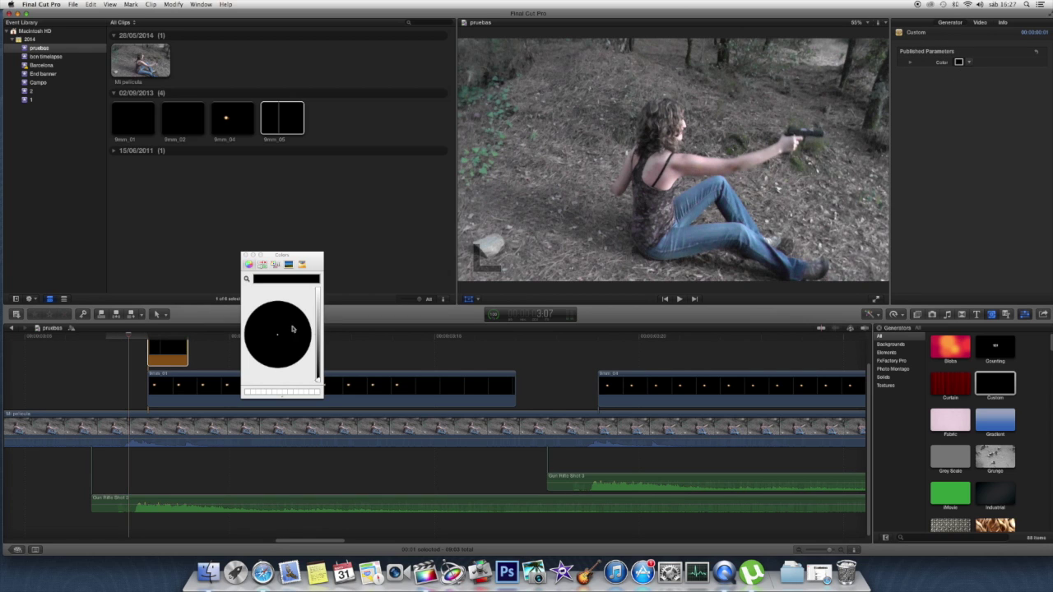
left_click_drag(318, 381, 320, 288)
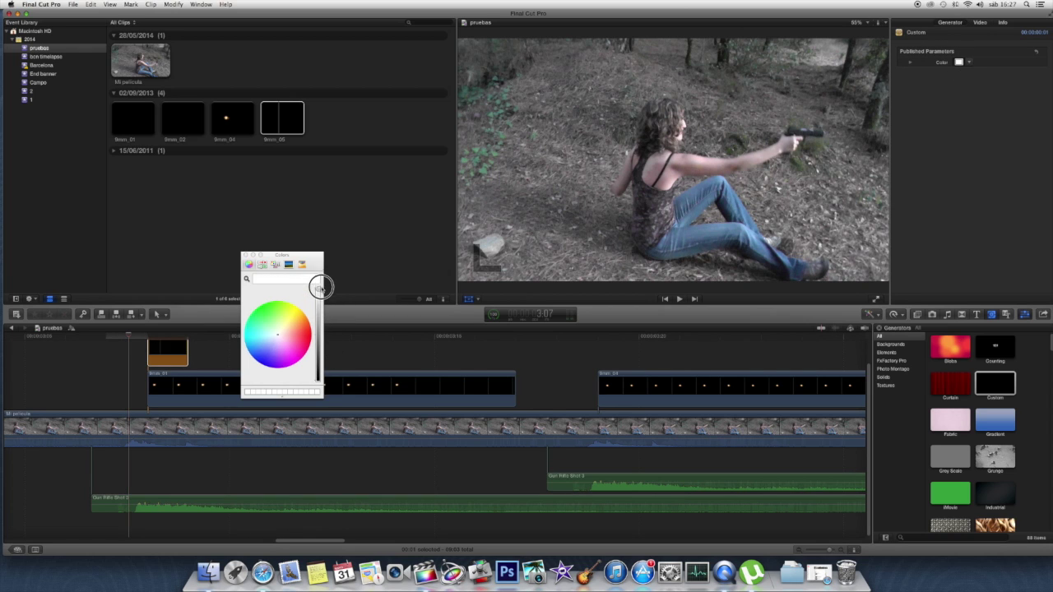
- Close the colour picker and park the playhead over the reselected white generator clip
left_click(123, 361)
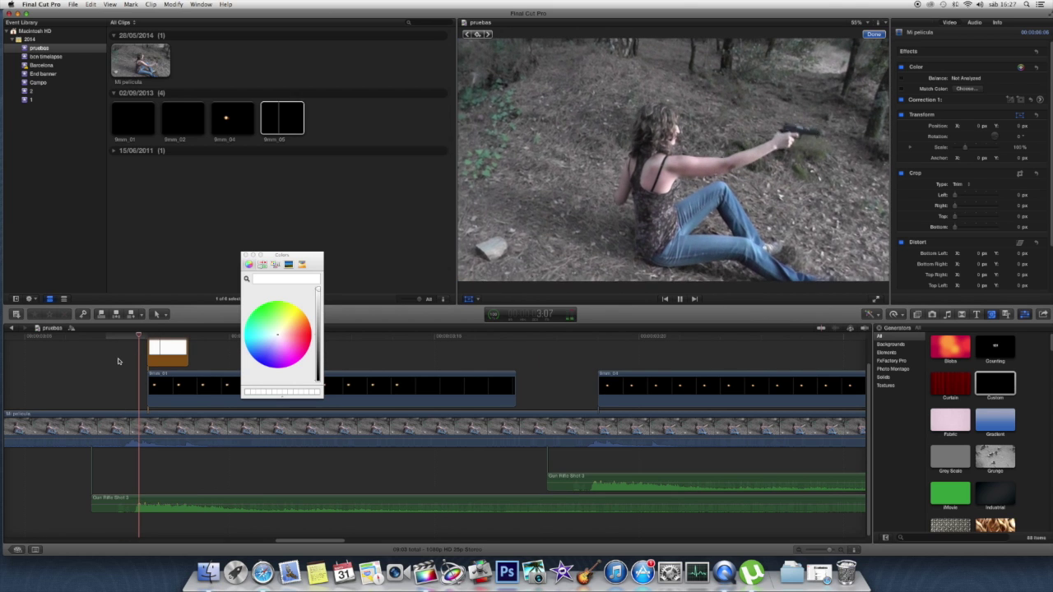
left_click(133, 360)
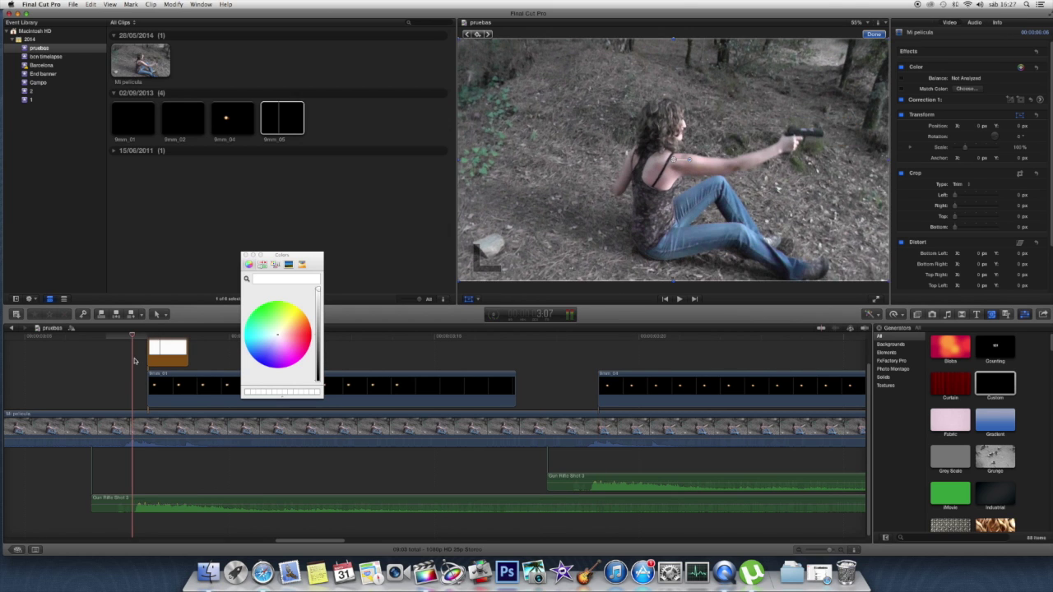
key("Down")
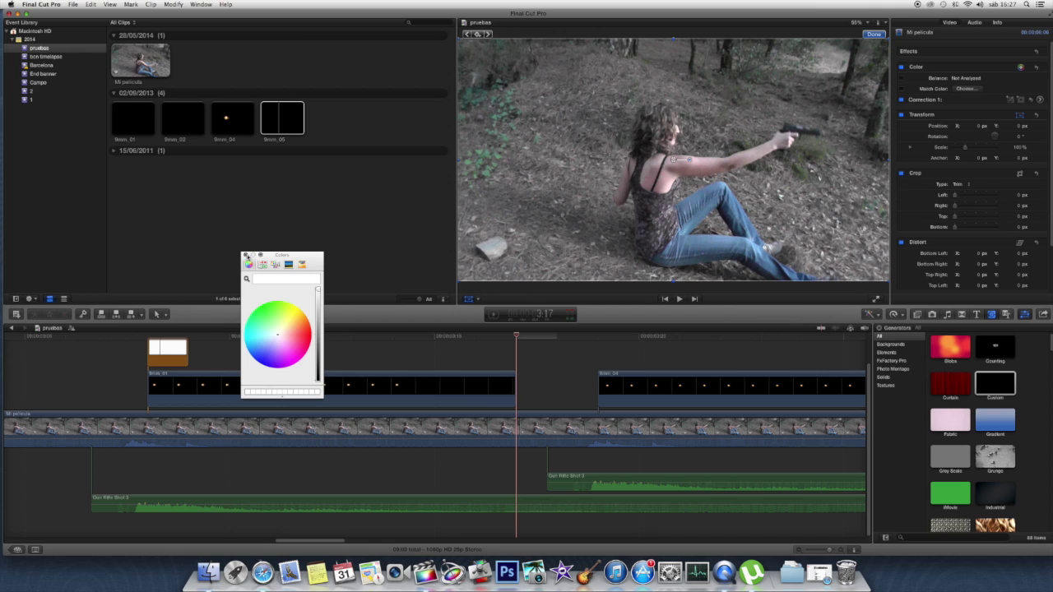
left_click(245, 256)
left_click(168, 350)
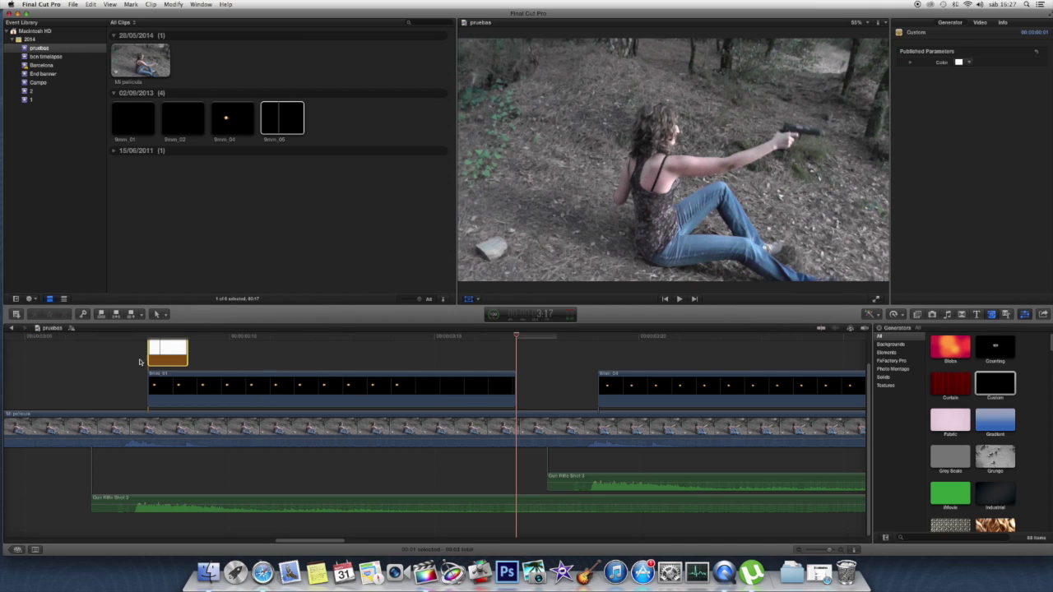
left_click(159, 463)
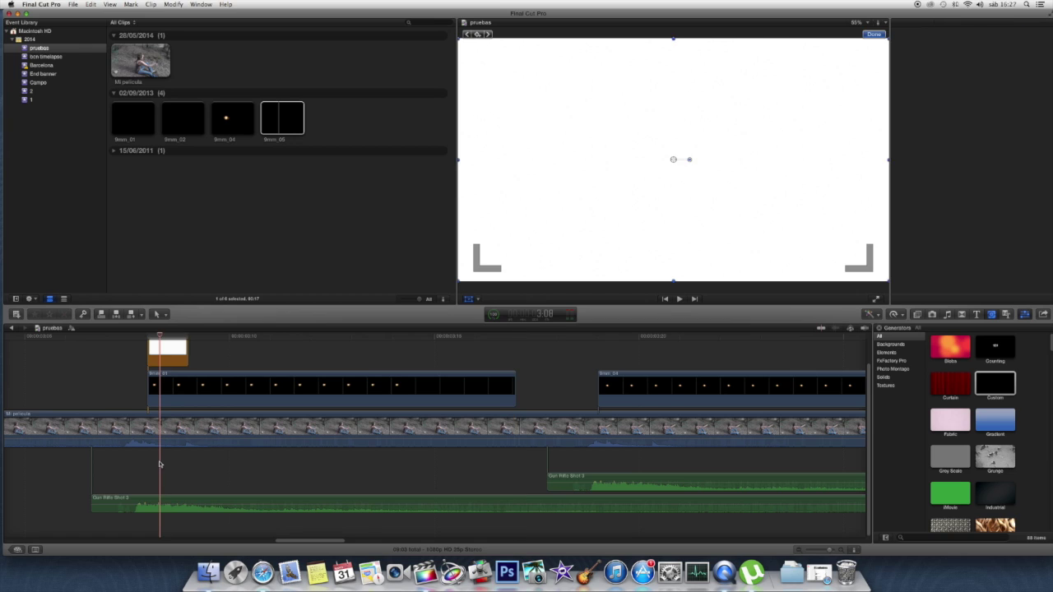
- Lower the white generator's Compositing Opacity to about 7% in the Video inspector
type("6")
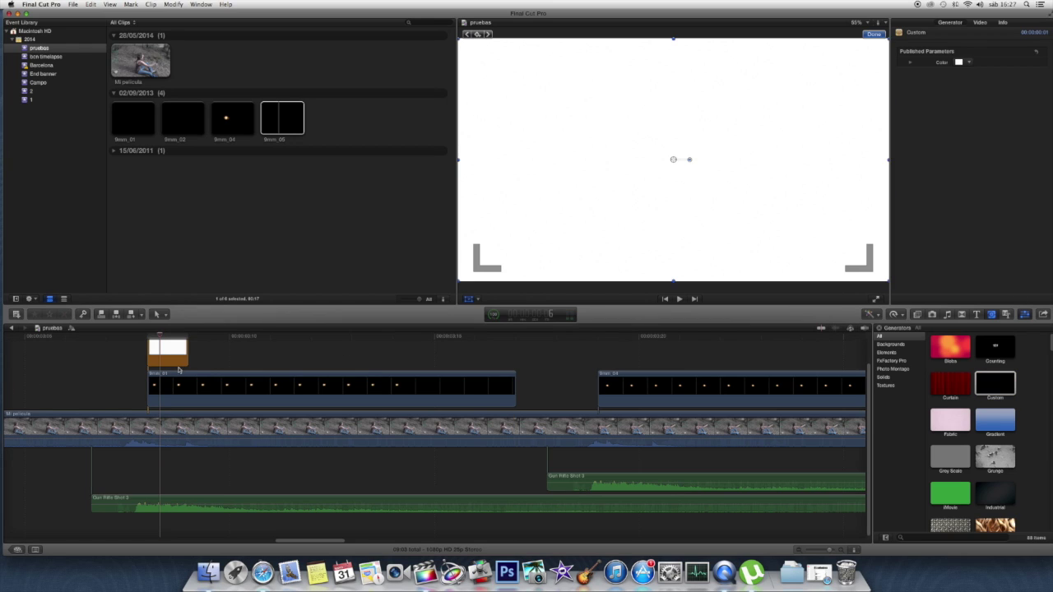
key("Return")
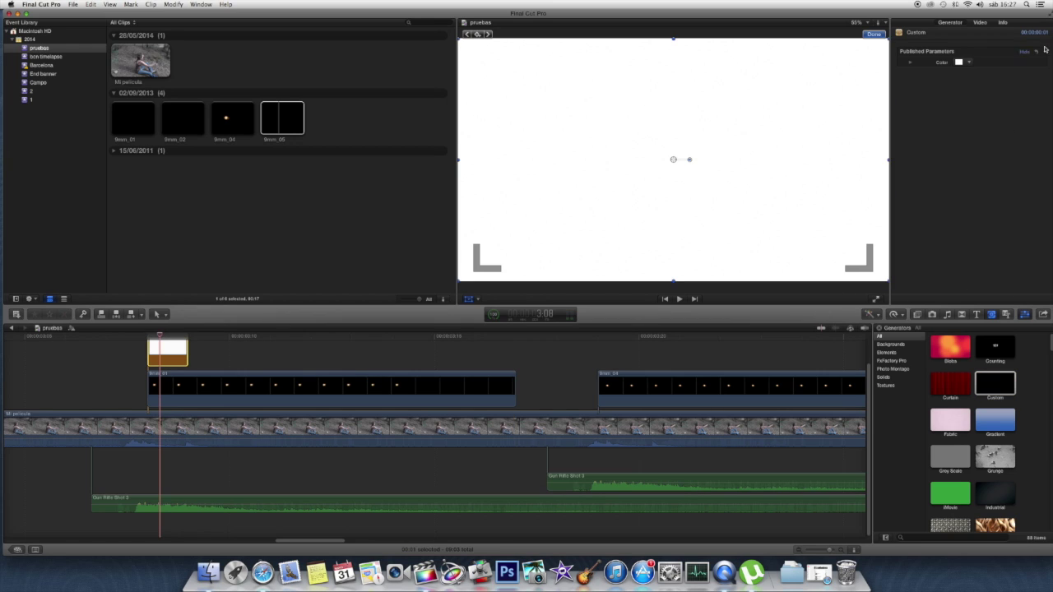
left_click(980, 22)
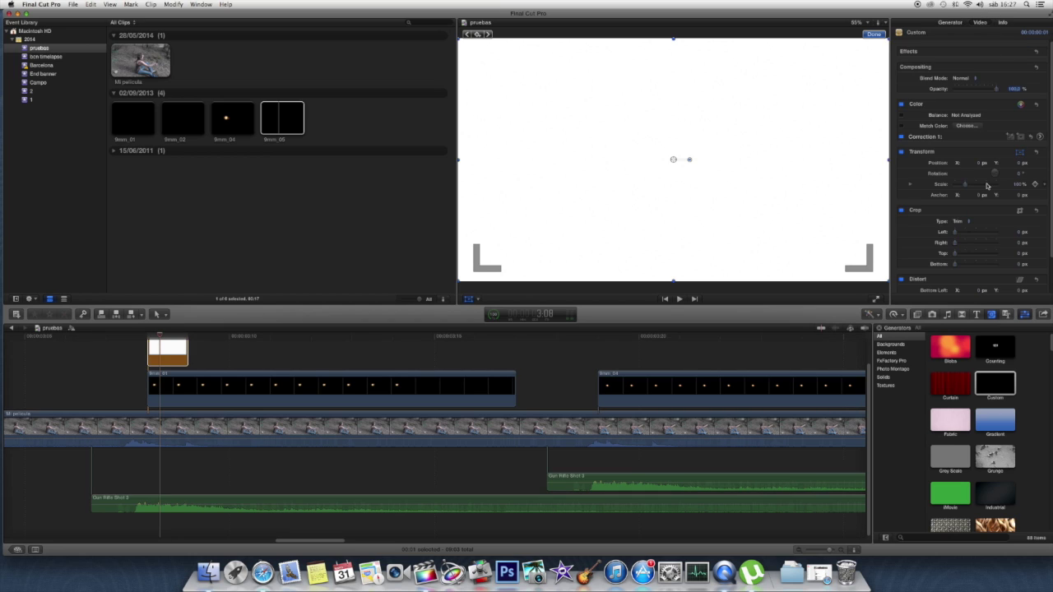
scroll(987, 189, "down", 3)
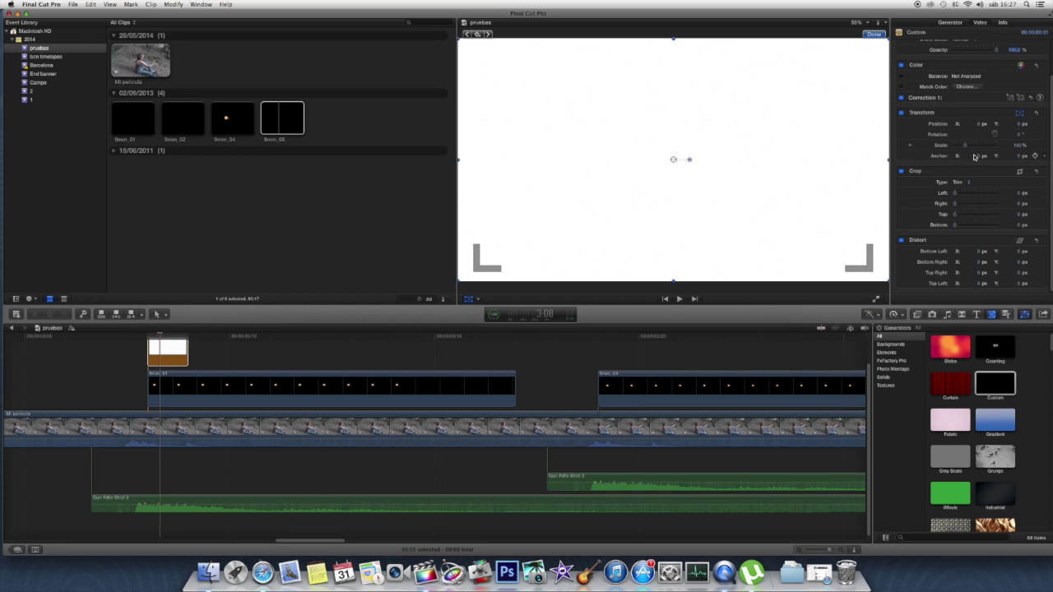
scroll(997, 81, "up", 1)
left_click_drag(997, 61, 956, 64)
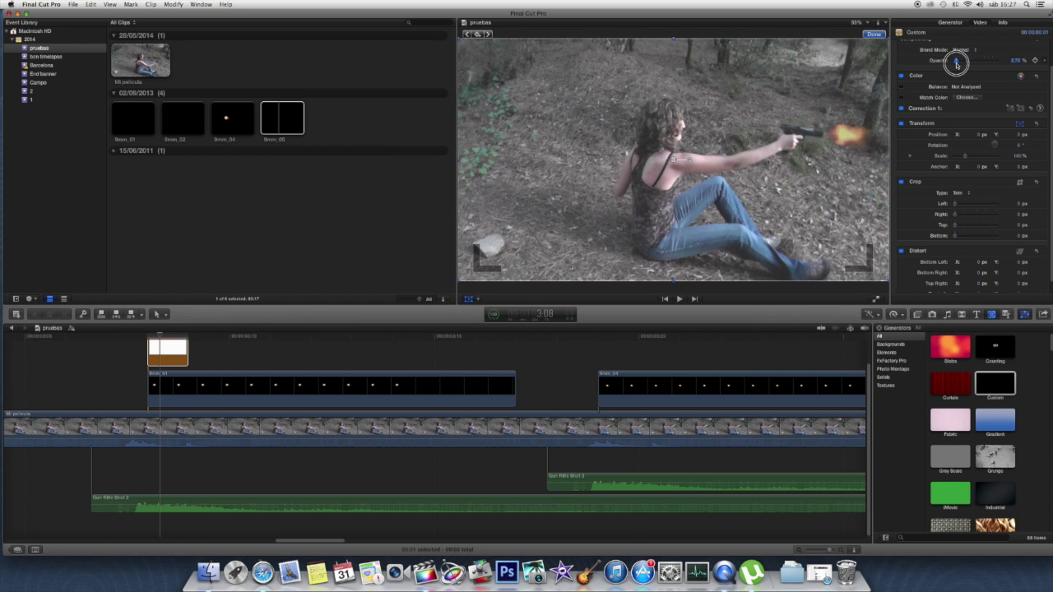
left_click_drag(956, 63, 958, 64)
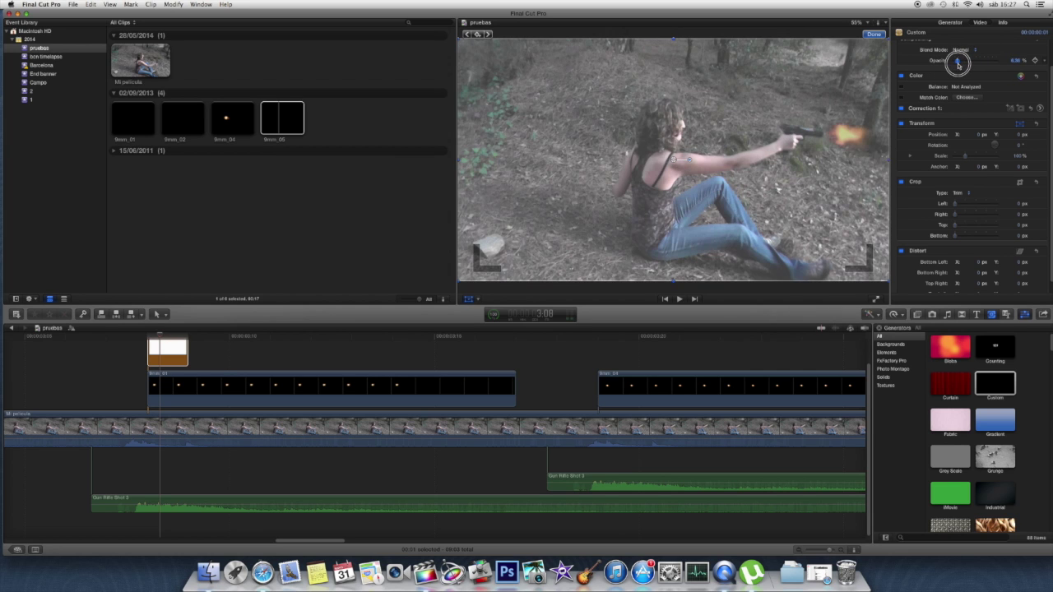
left_click_drag(958, 64, 957, 65)
left_click(87, 378)
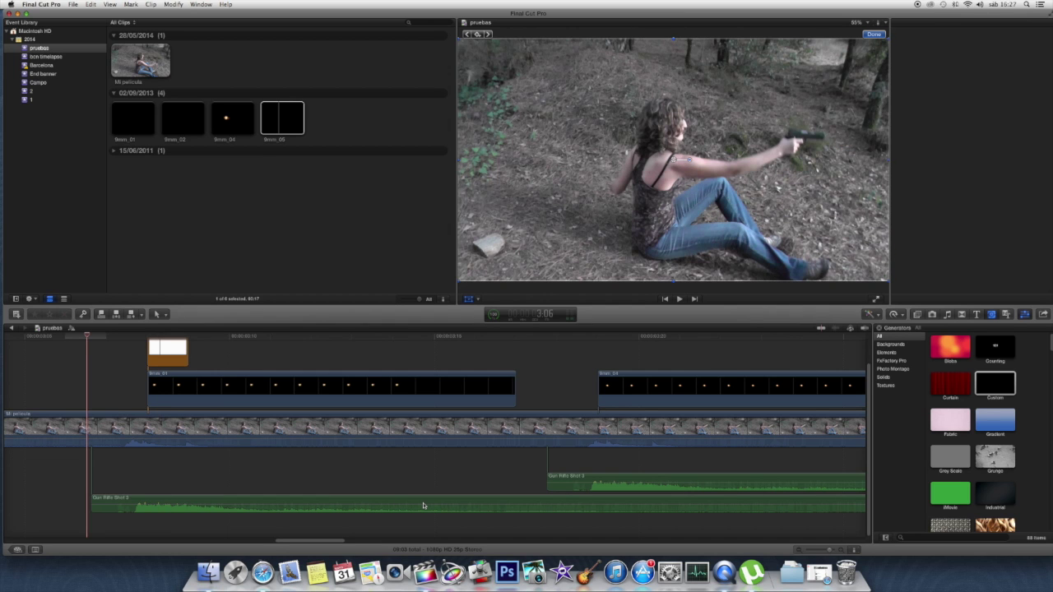
- Play the sequence from before the first shot to preview the white flash
key("space")
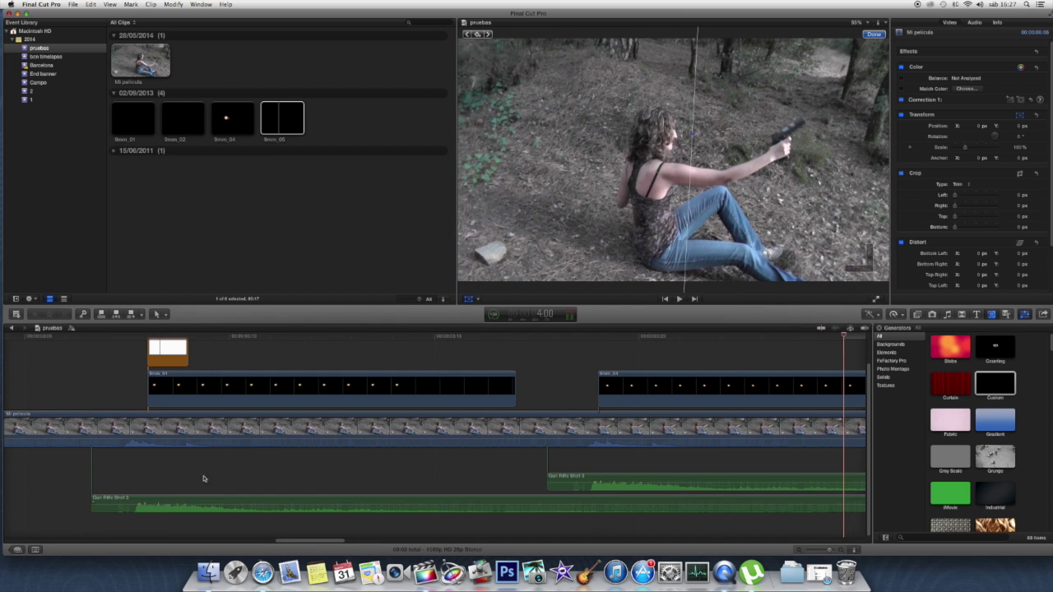
left_click(64, 391)
left_click(240, 451)
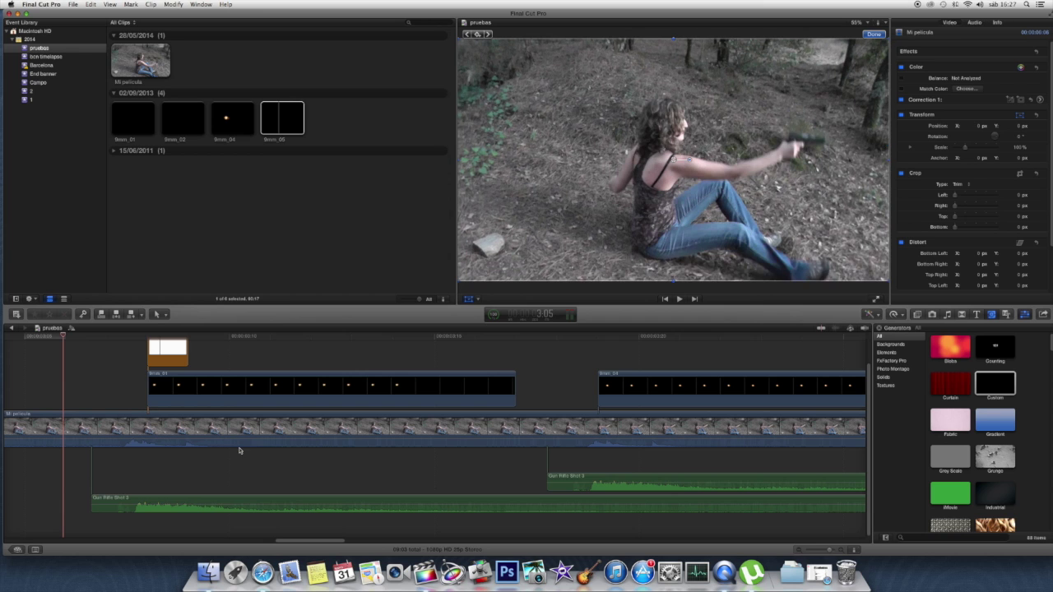
key("space")
key("space")
left_click(122, 377)
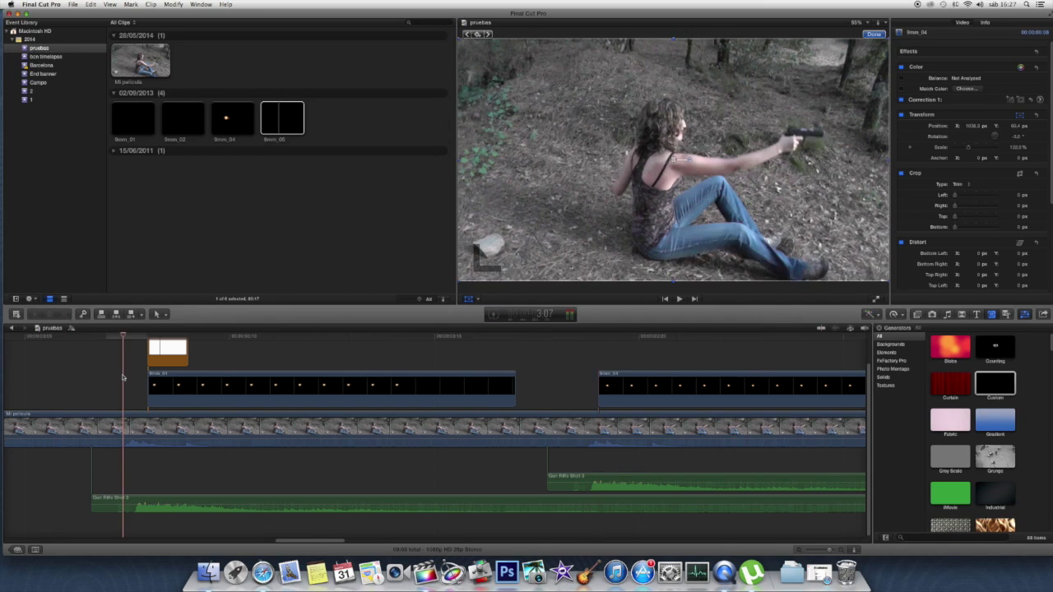
key("space")
- Zoom out to see the whole timeline, then minimize Final Cut Pro
key("super+minus")
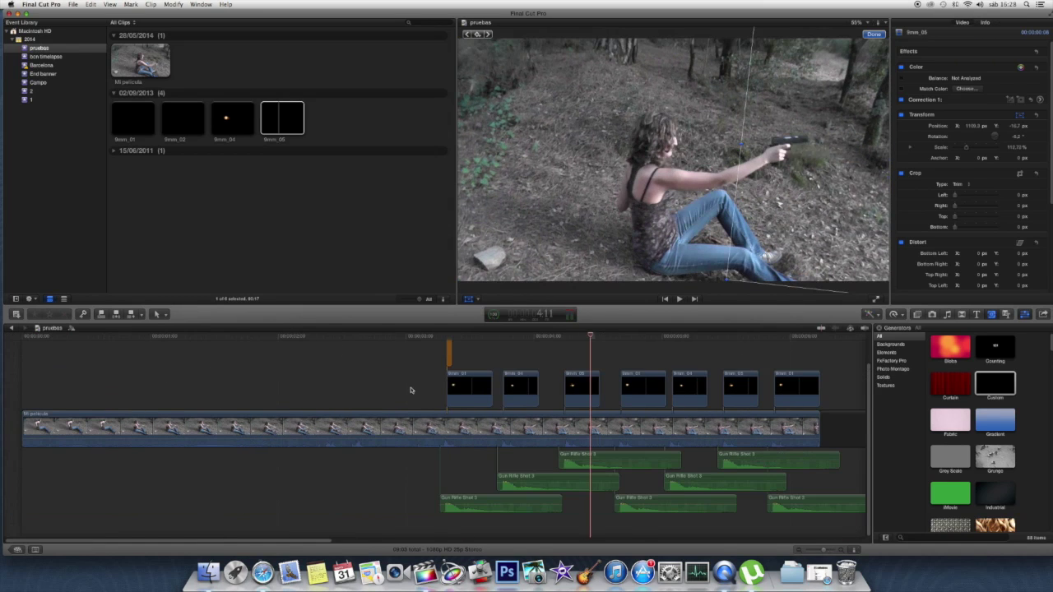
left_click(405, 387)
scroll(404, 385, "up", 3)
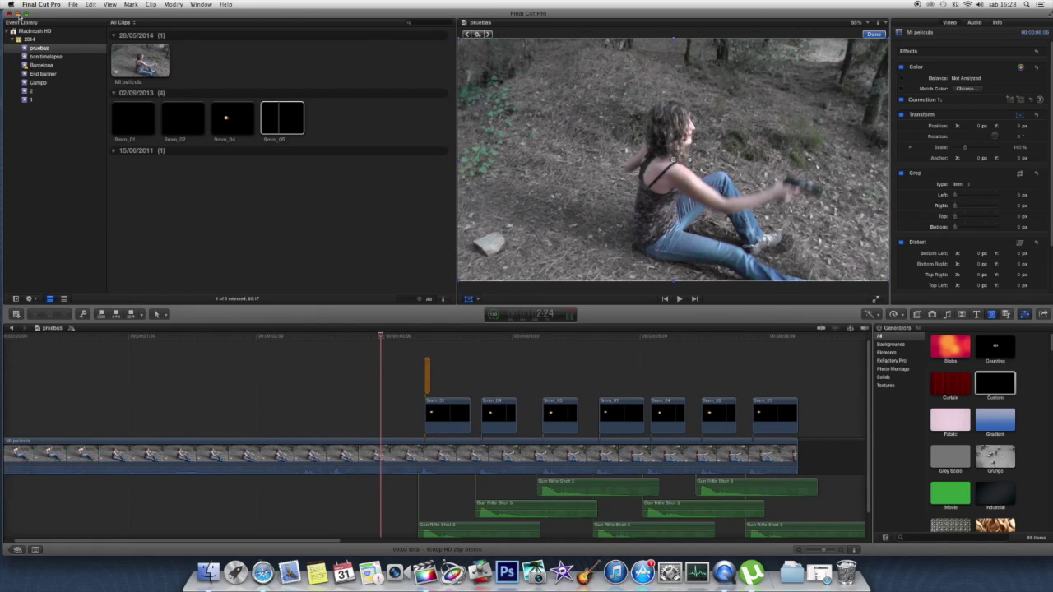
left_click(18, 15)
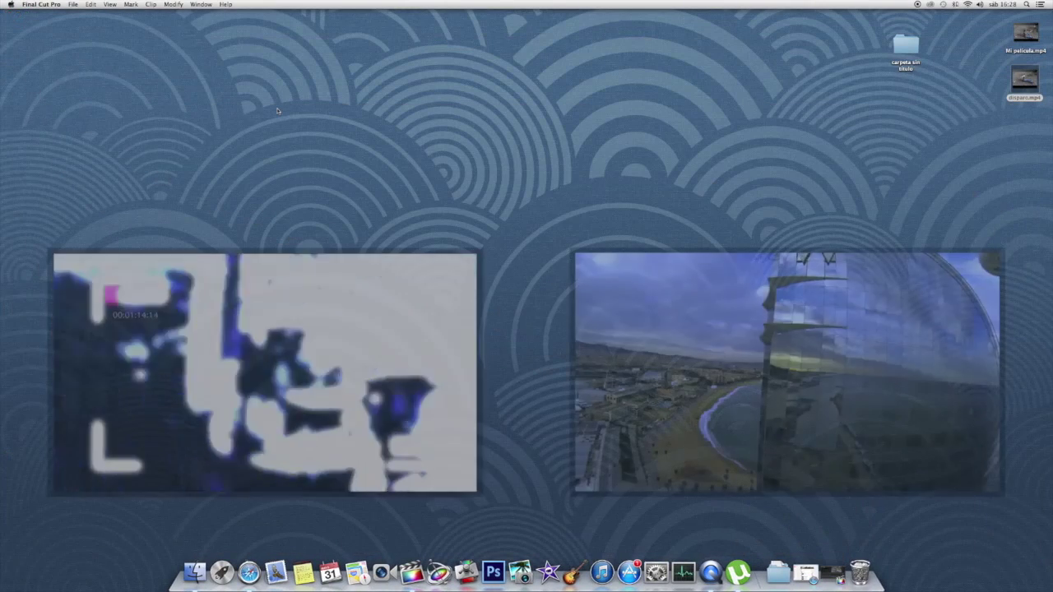